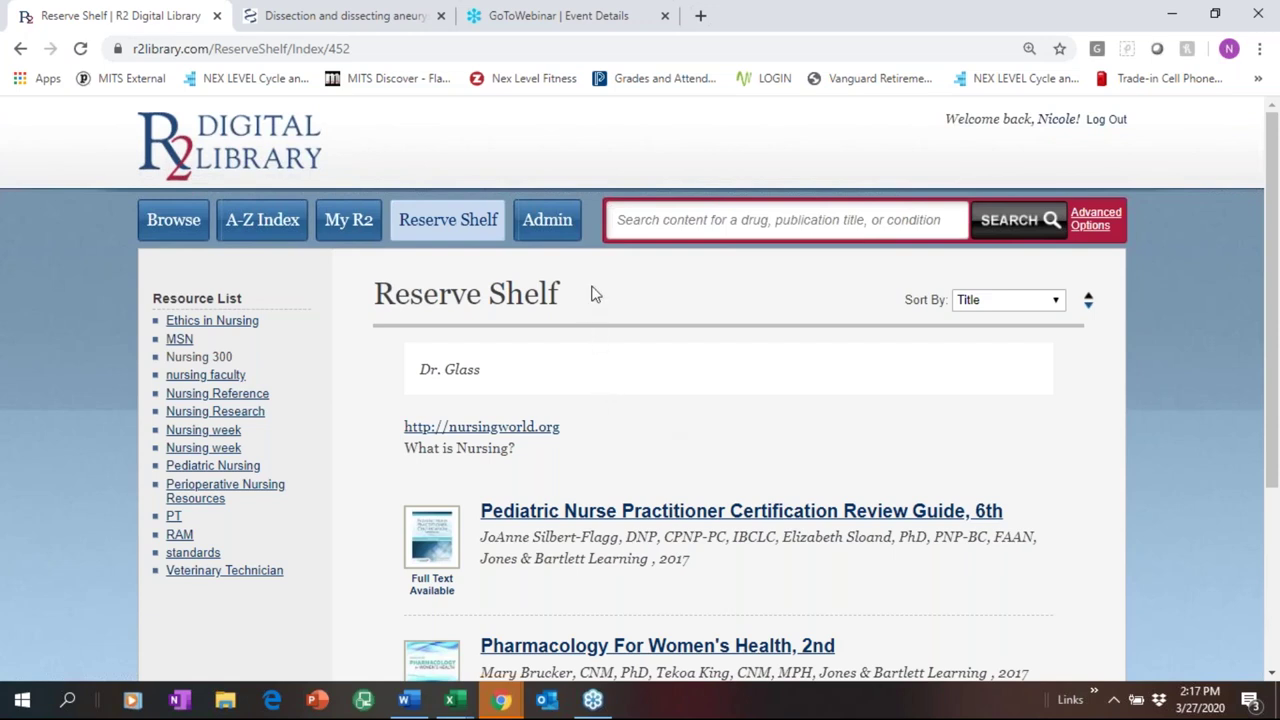
- Search the administration area's institution list for rittenhouse and open the dashboard of RITTENHOUSE / R2 LIBRARY
click(552, 224)
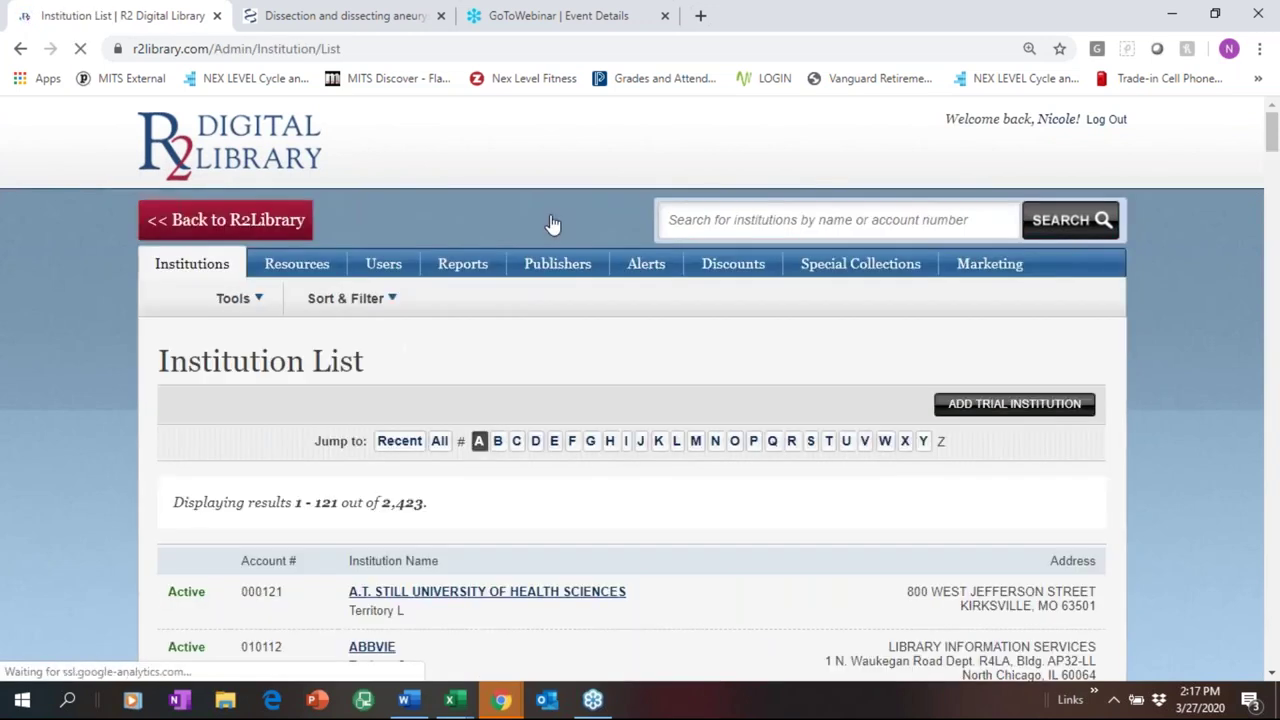
click(688, 222)
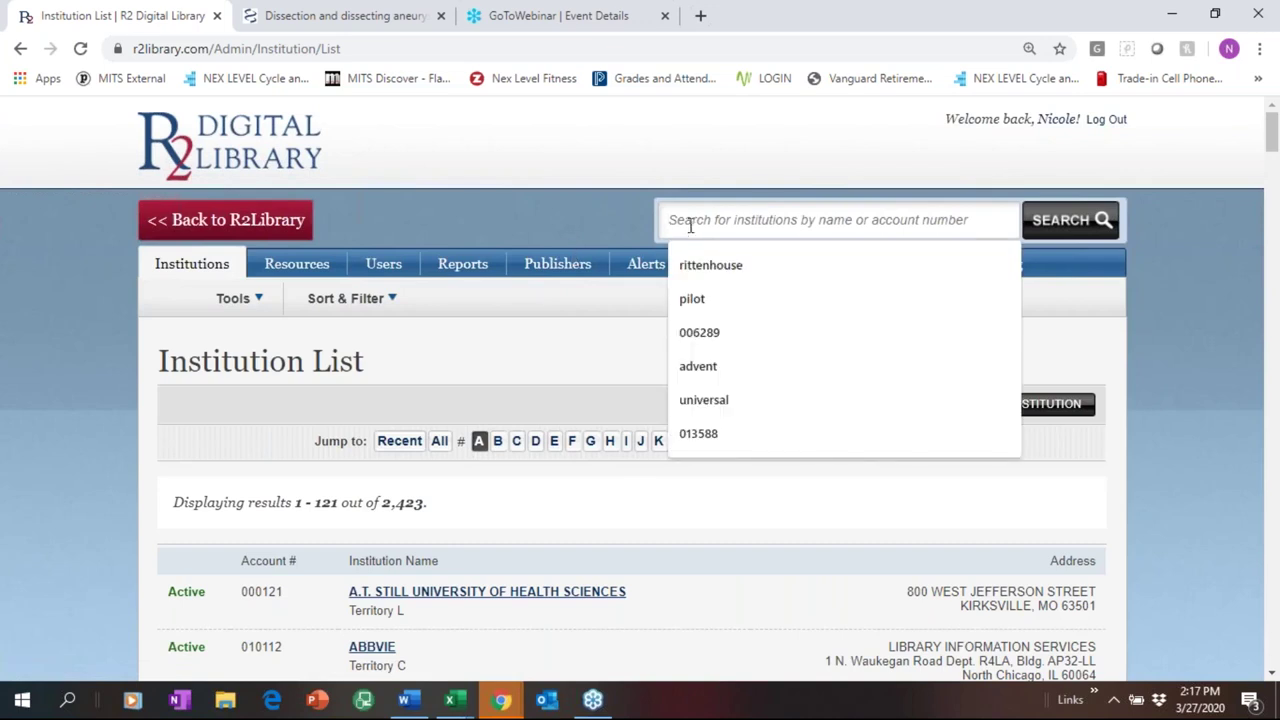
text(rittenhouse)
key(Return)
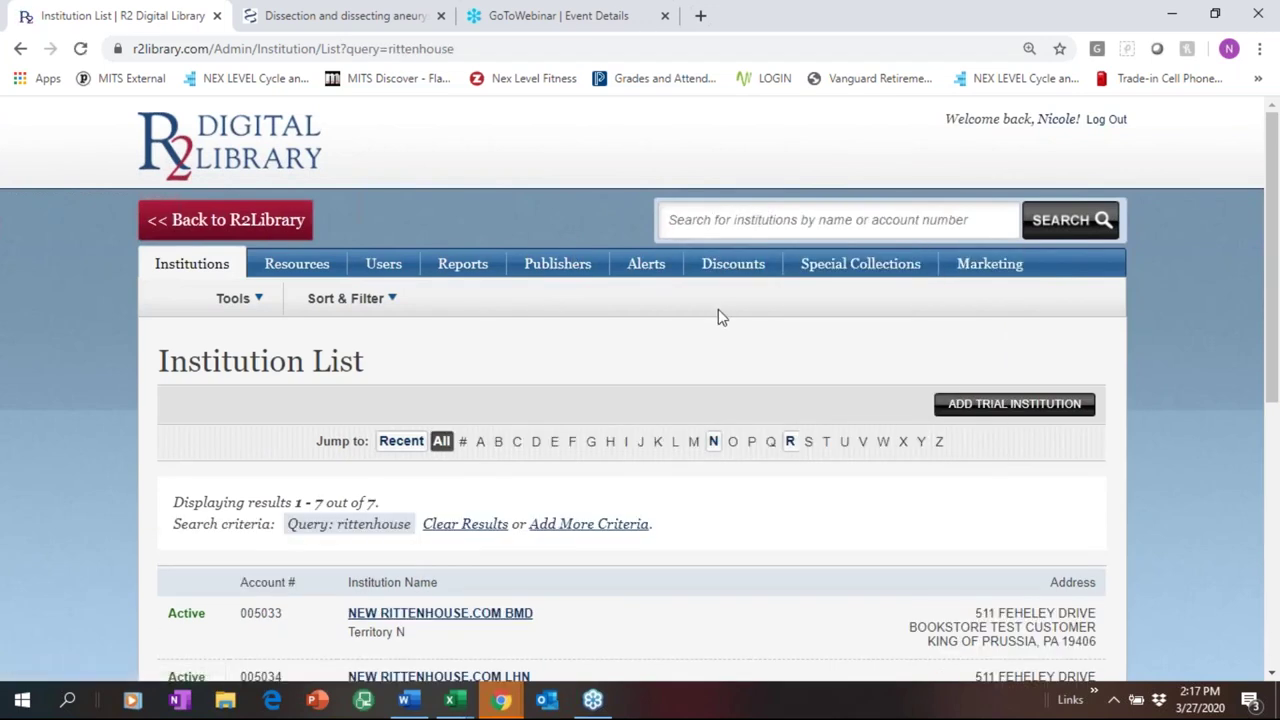
scroll(705, 310, down, 2)
scroll(705, 310, down, 1)
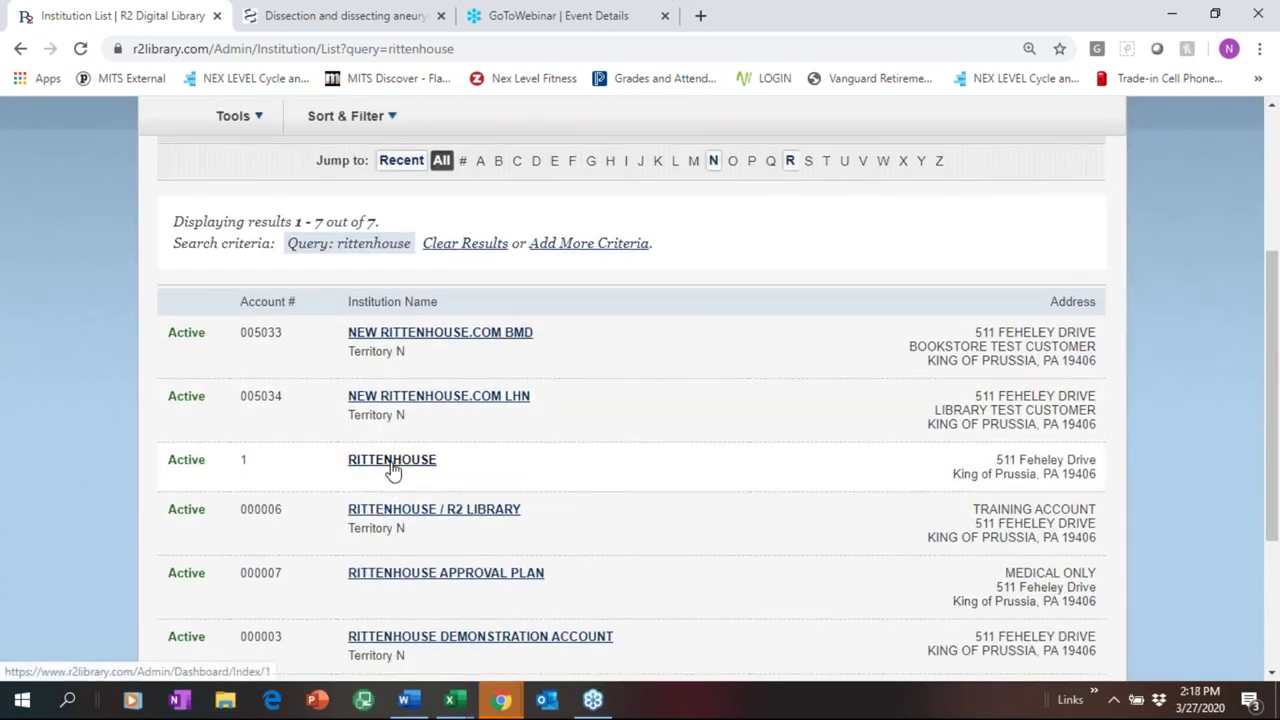
click(395, 510)
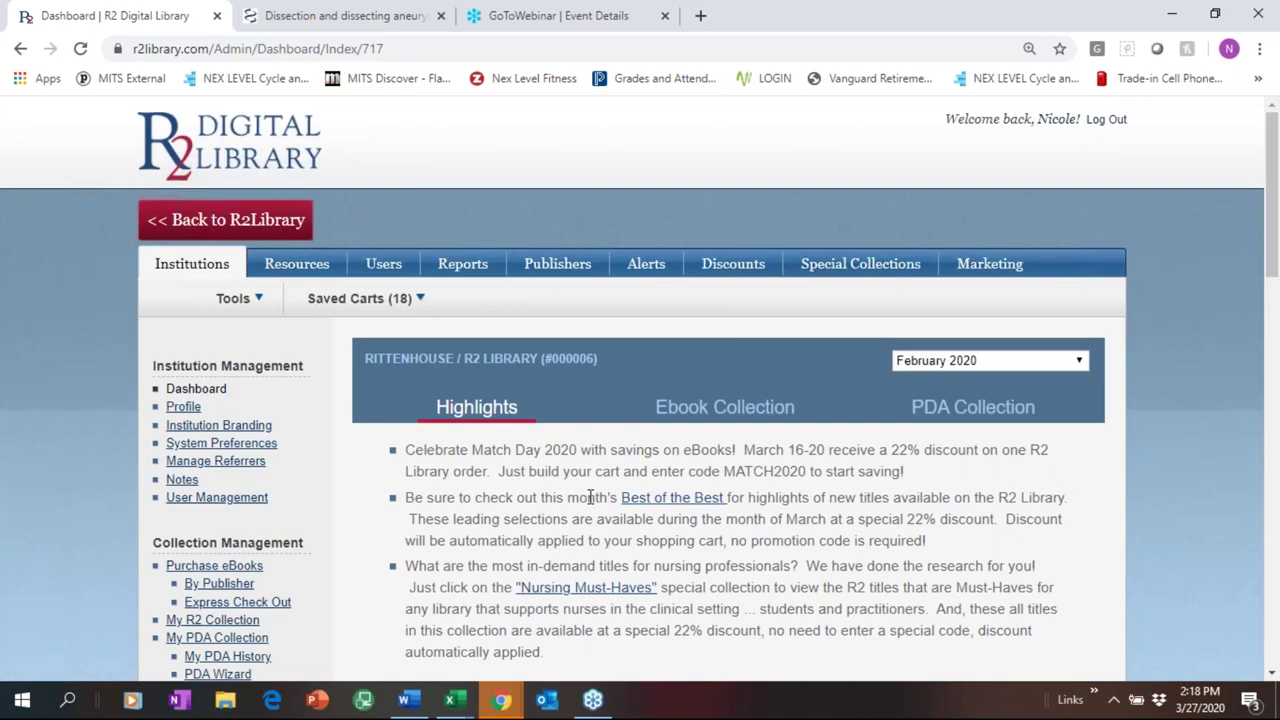
scroll(580, 475, down, 3)
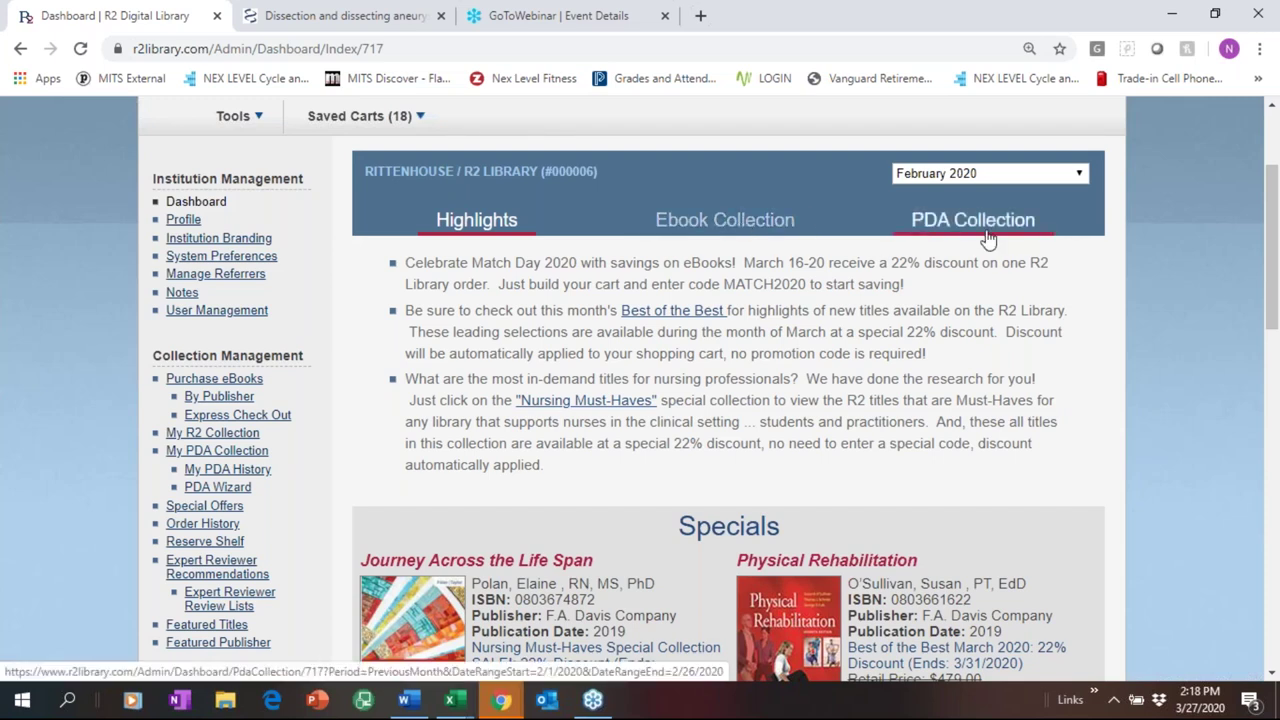
- Open the institution's profile and examine its account details, access type, discount, authentication and administrator fields
click(185, 220)
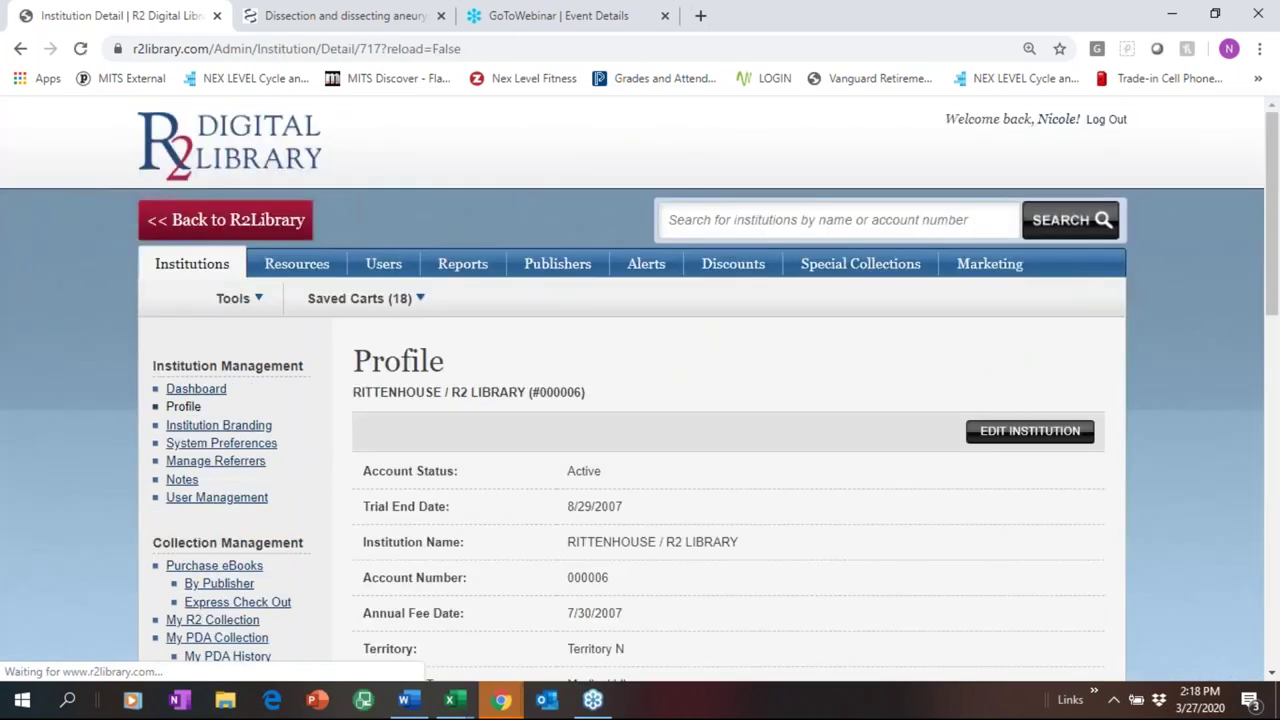
scroll(838, 408, down, 1)
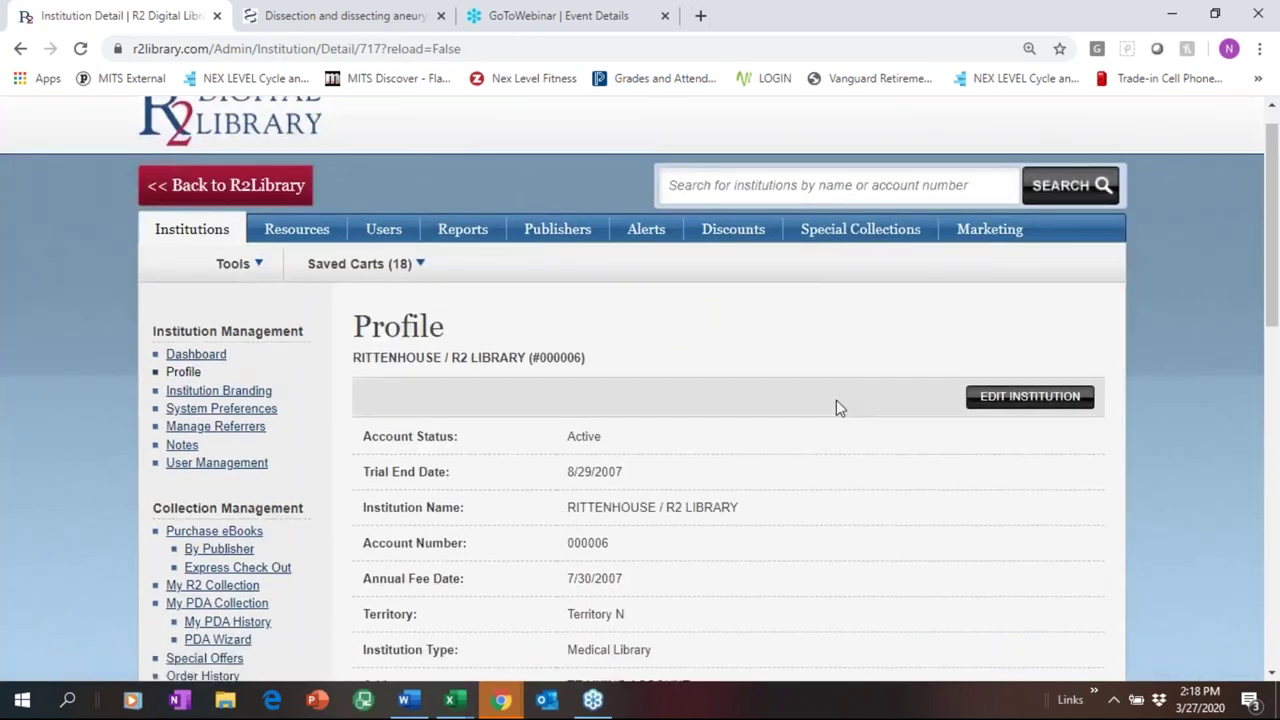
scroll(836, 406, down, 2)
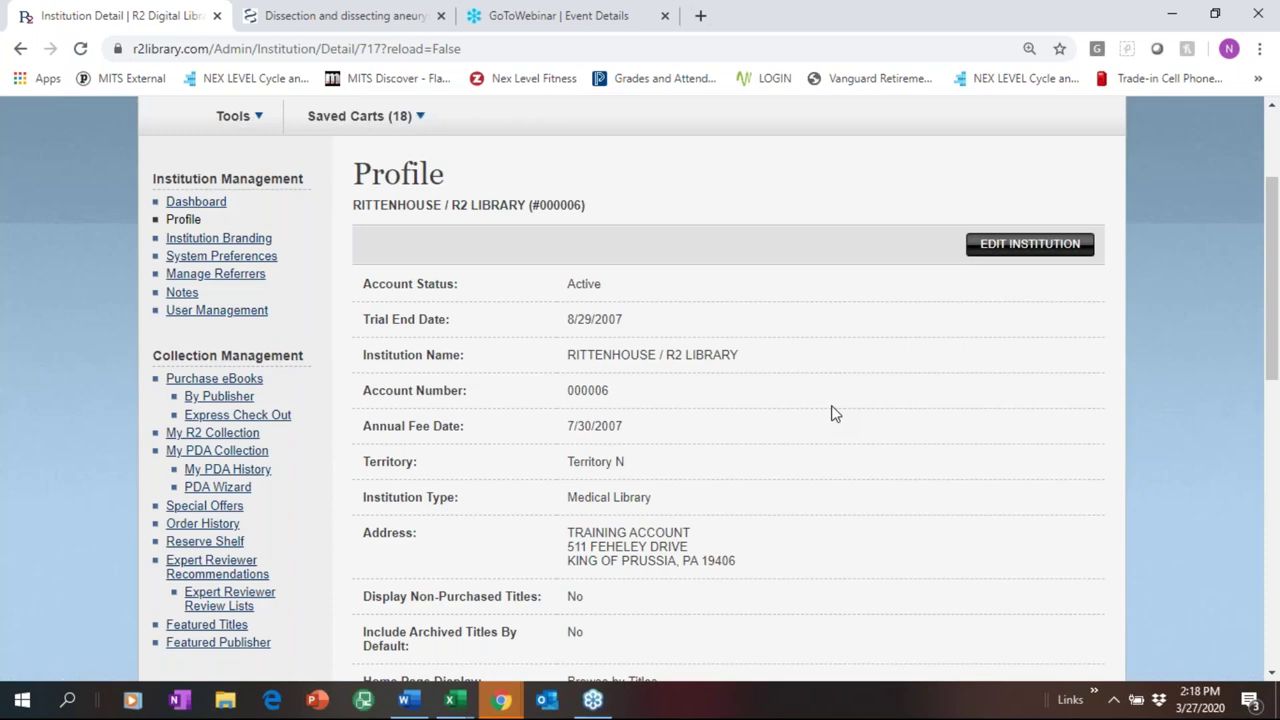
scroll(835, 413, down, 3)
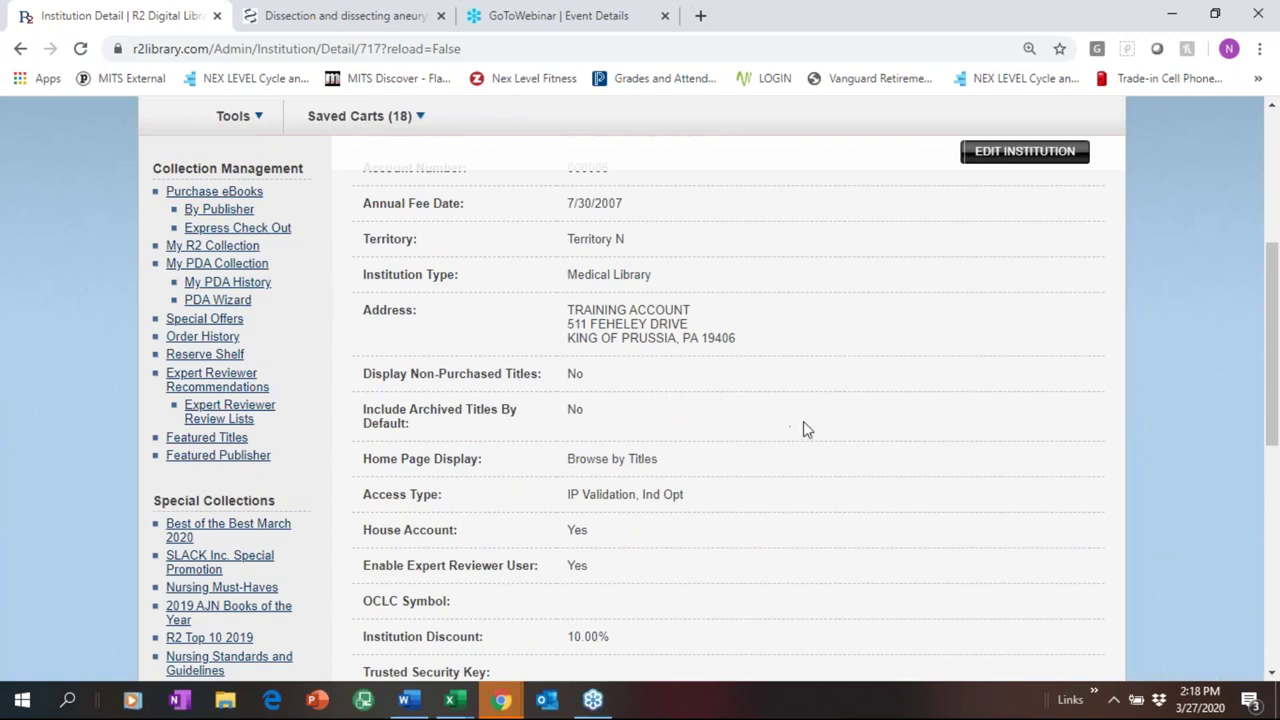
scroll(808, 424, down, 2)
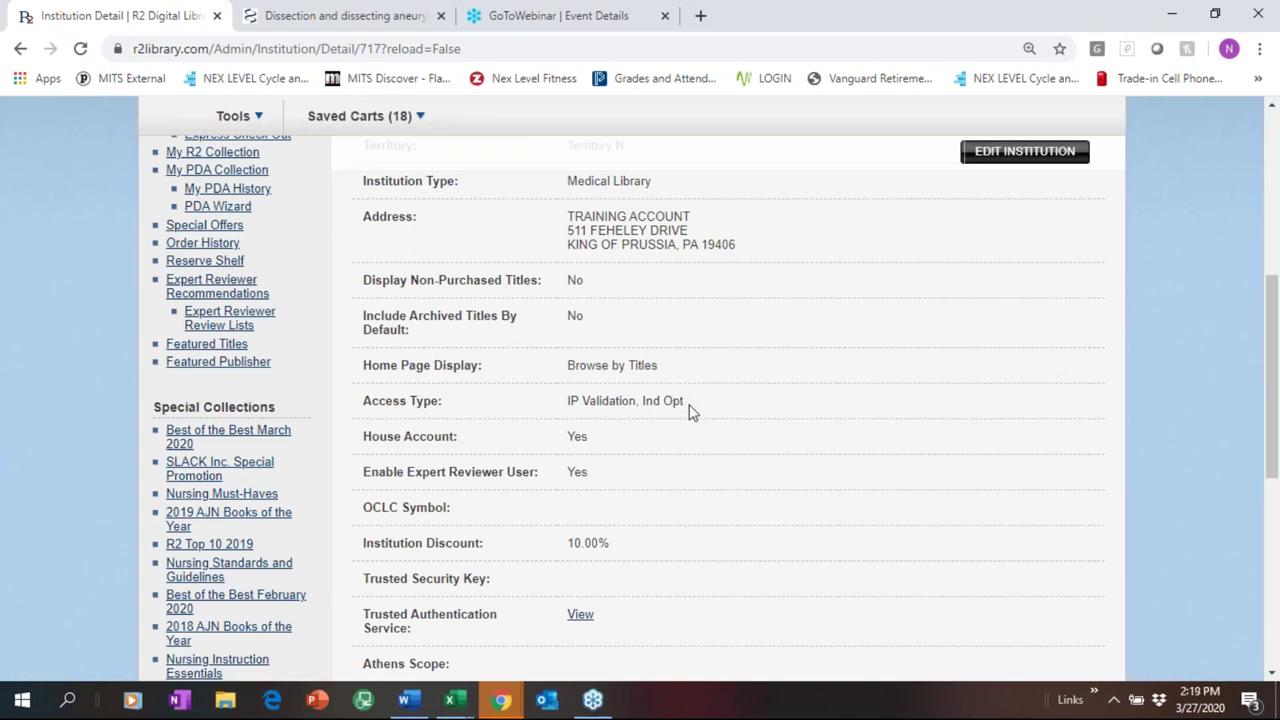
scroll(692, 410, down, 2)
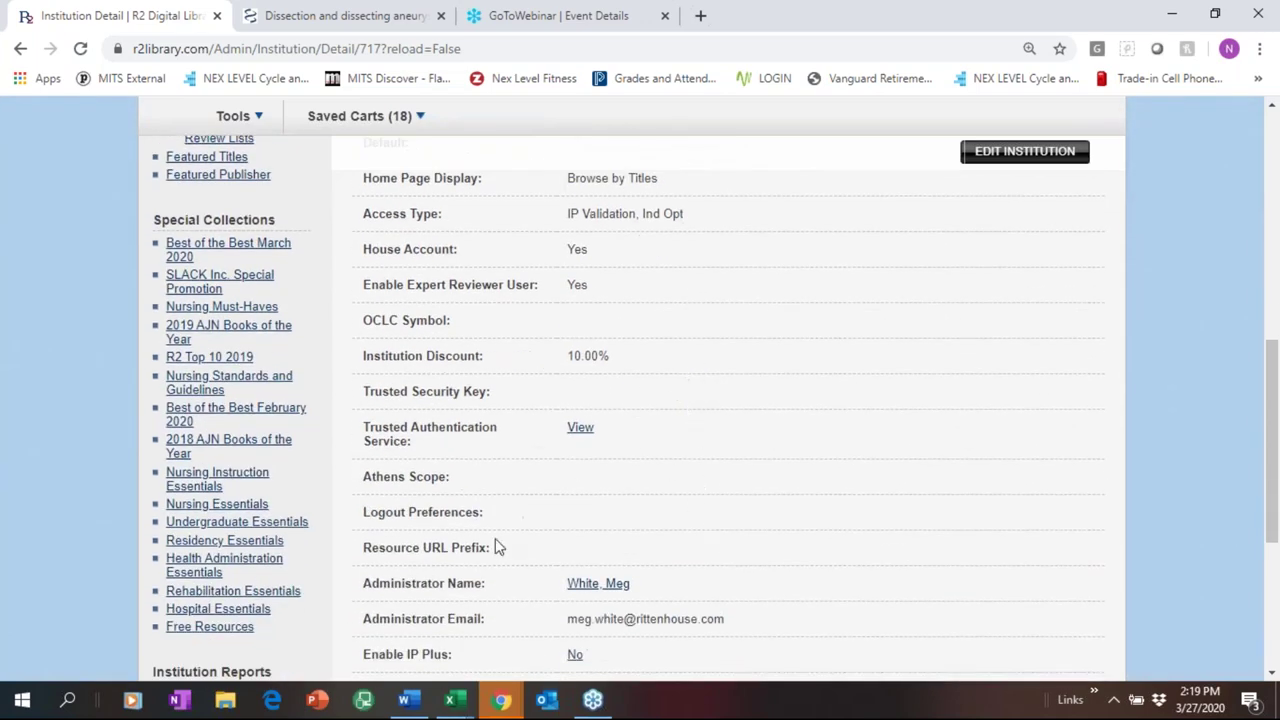
scroll(886, 414, down, 2)
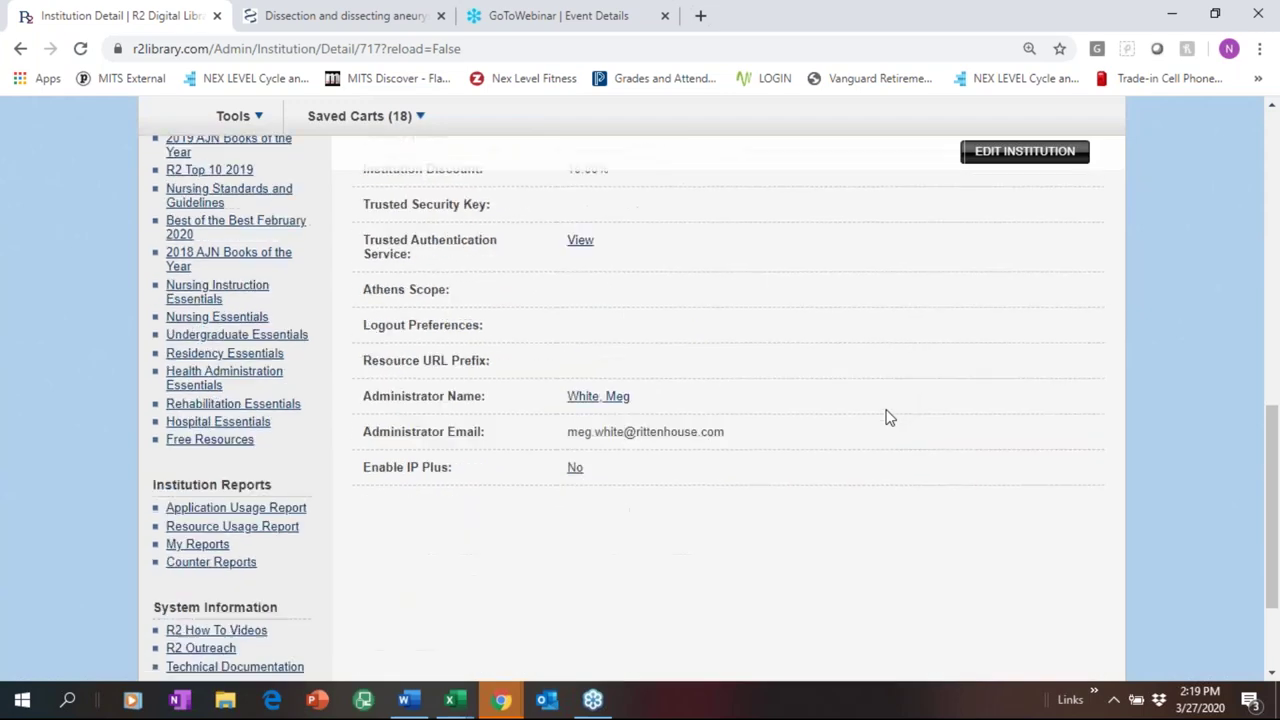
scroll(886, 417, up, 7)
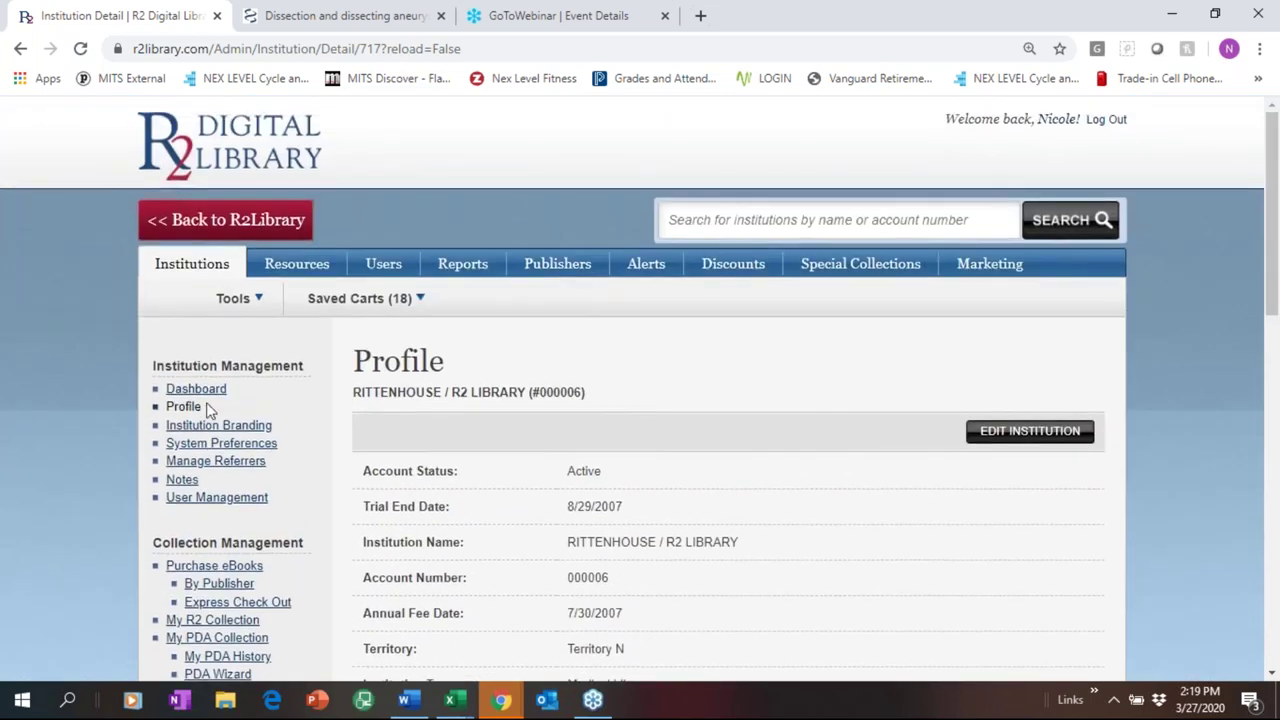
- Open the institution's system preferences and bring up the form for adding a new IP range
click(237, 446)
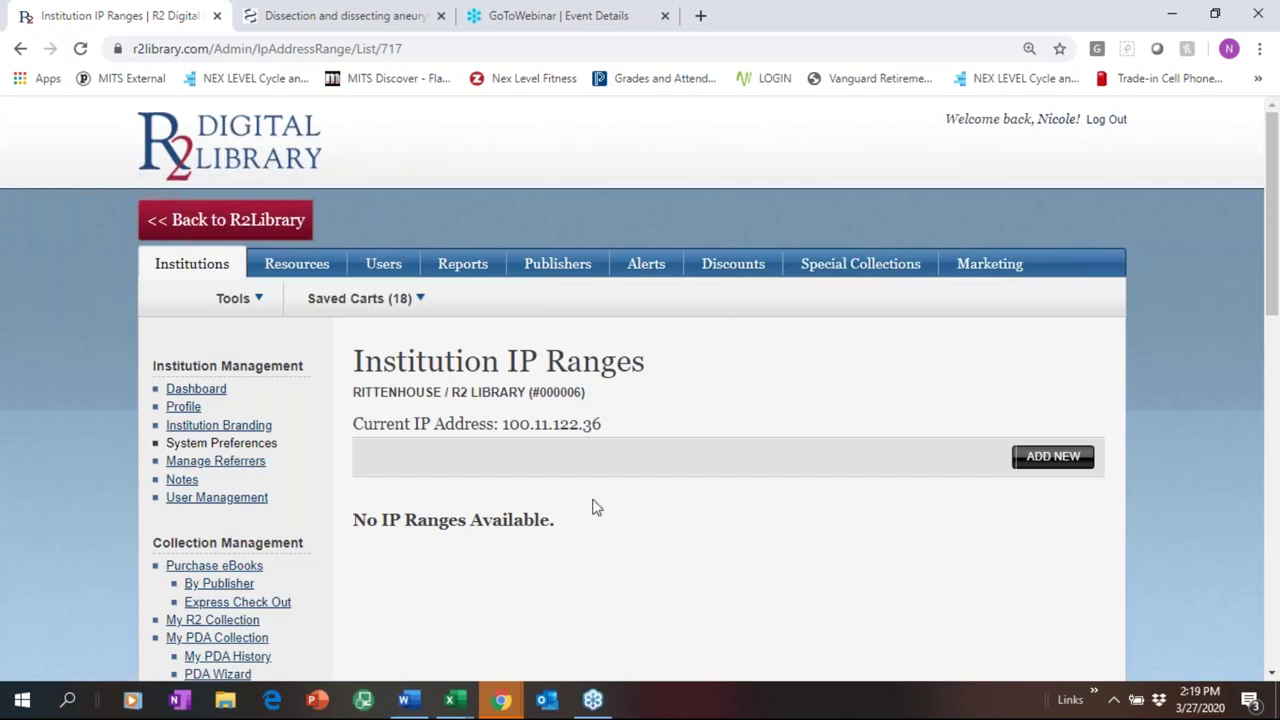
click(1017, 458)
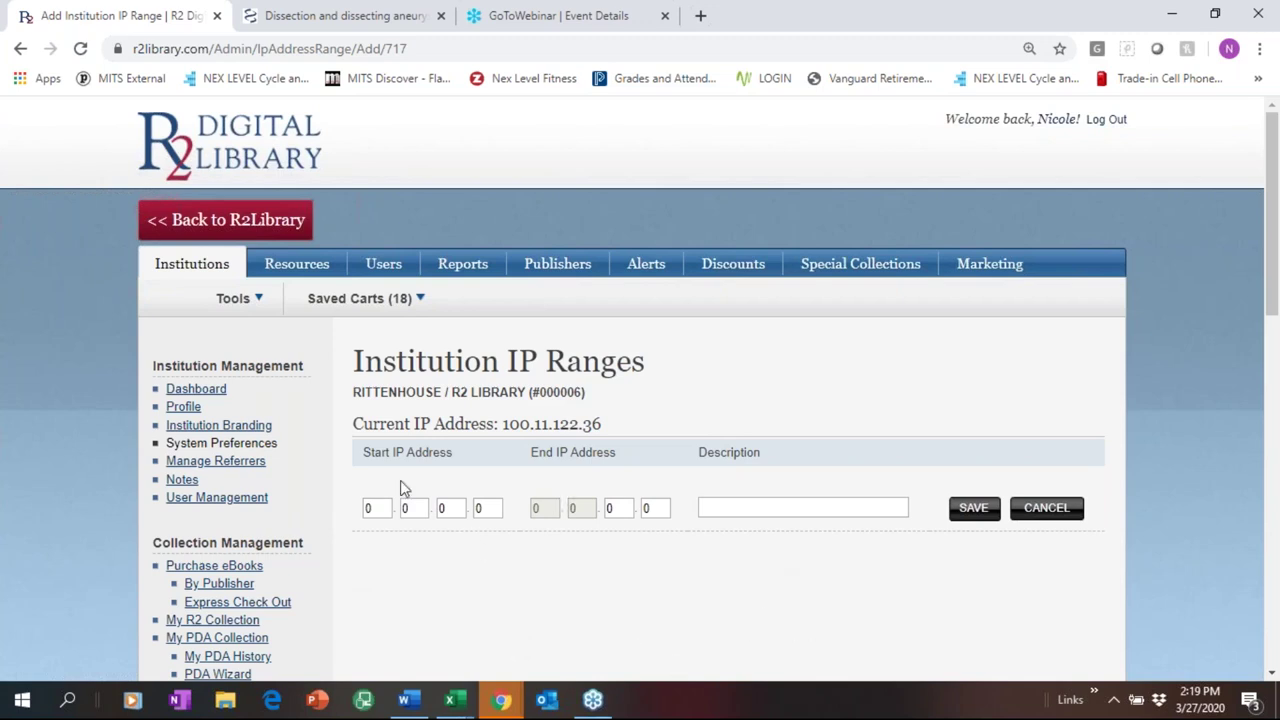
- Open the institution branding page and review its display name, message and logo settings
click(248, 430)
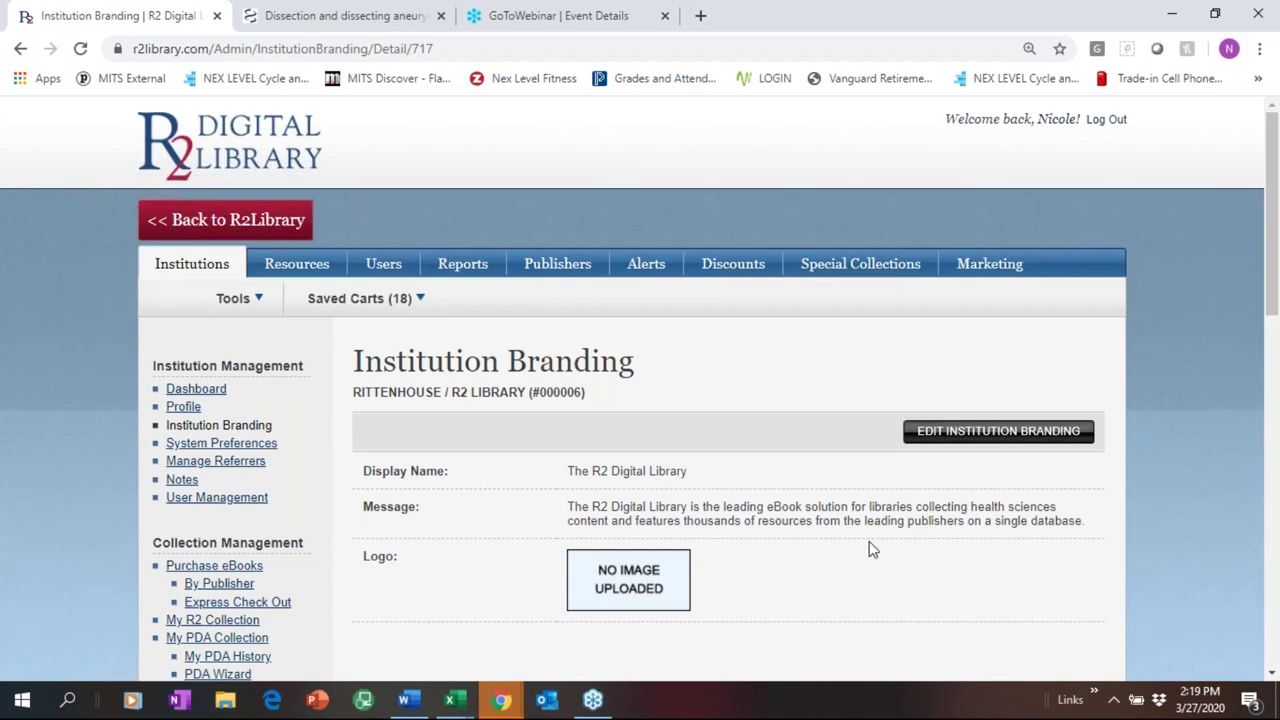
scroll(870, 547, down, 1)
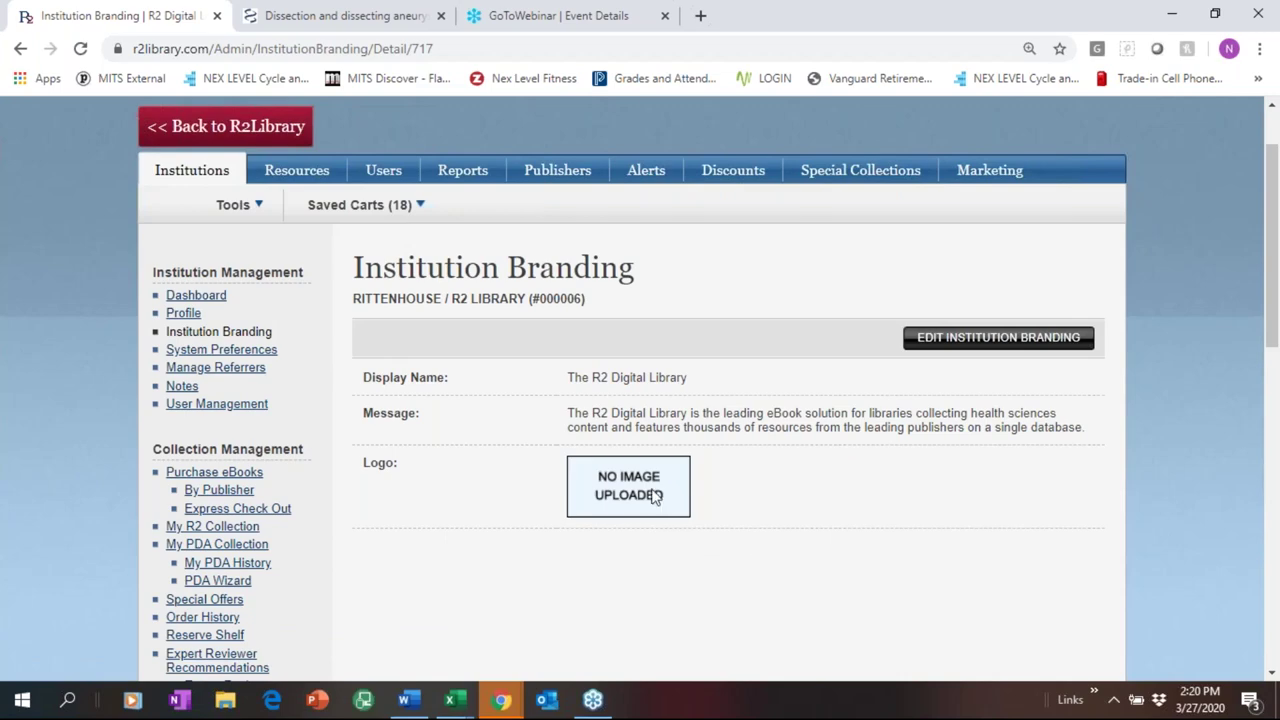
scroll(654, 494, down, 1)
- Open the institution's user management page and review the listed users and their roles
click(203, 312)
scroll(660, 457, down, 2)
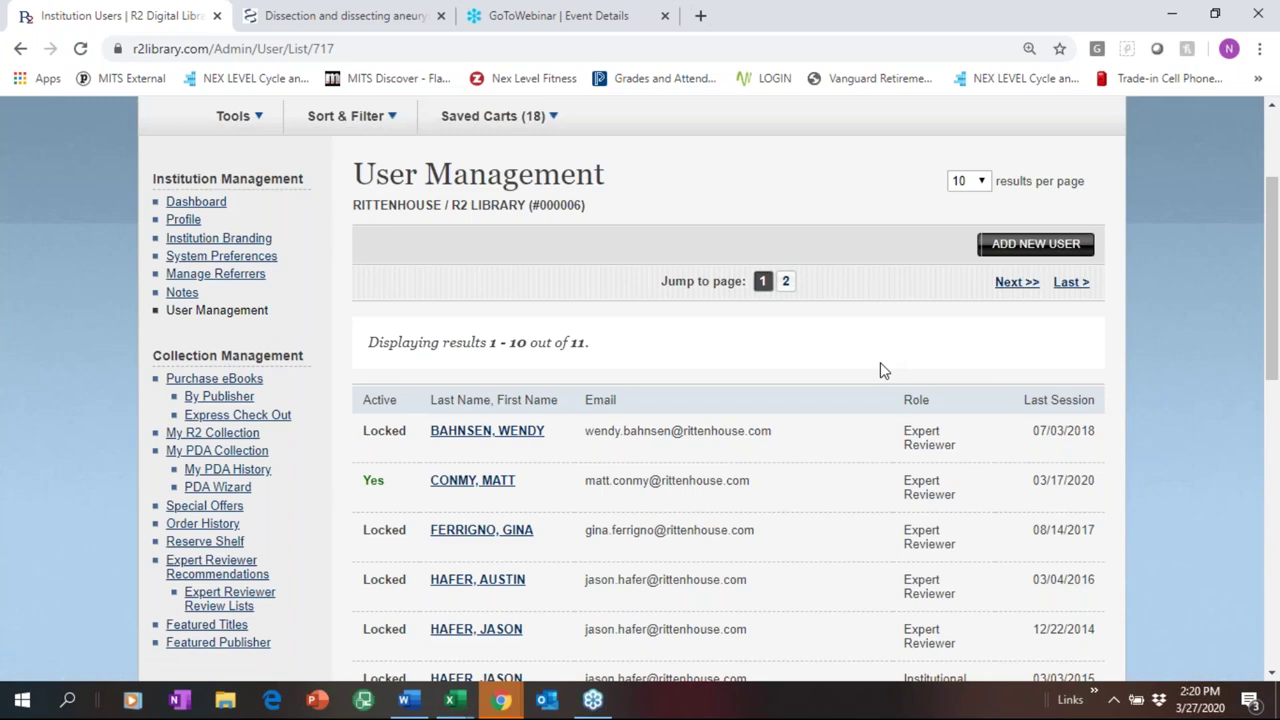
scroll(838, 467, up, 1)
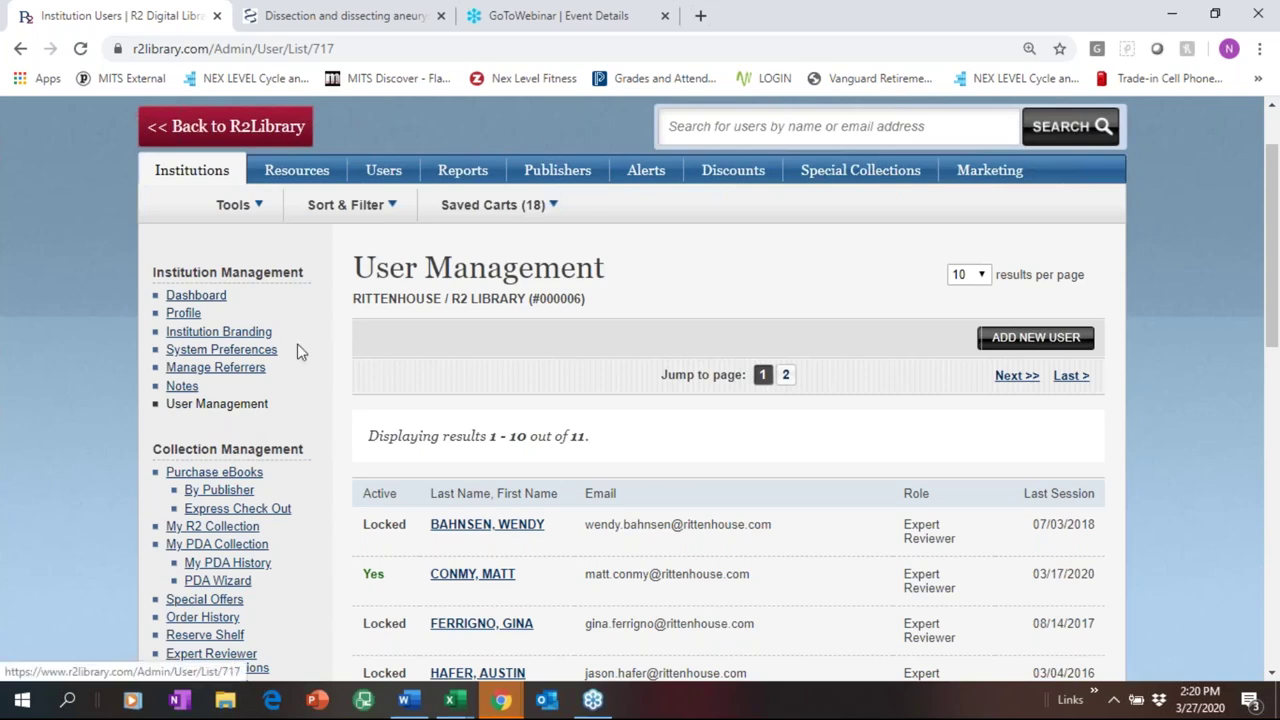
- View the Purchase eBooks list, and examine the license and purchase details of the titles in My R2 Collection
scroll(286, 457, down, 2)
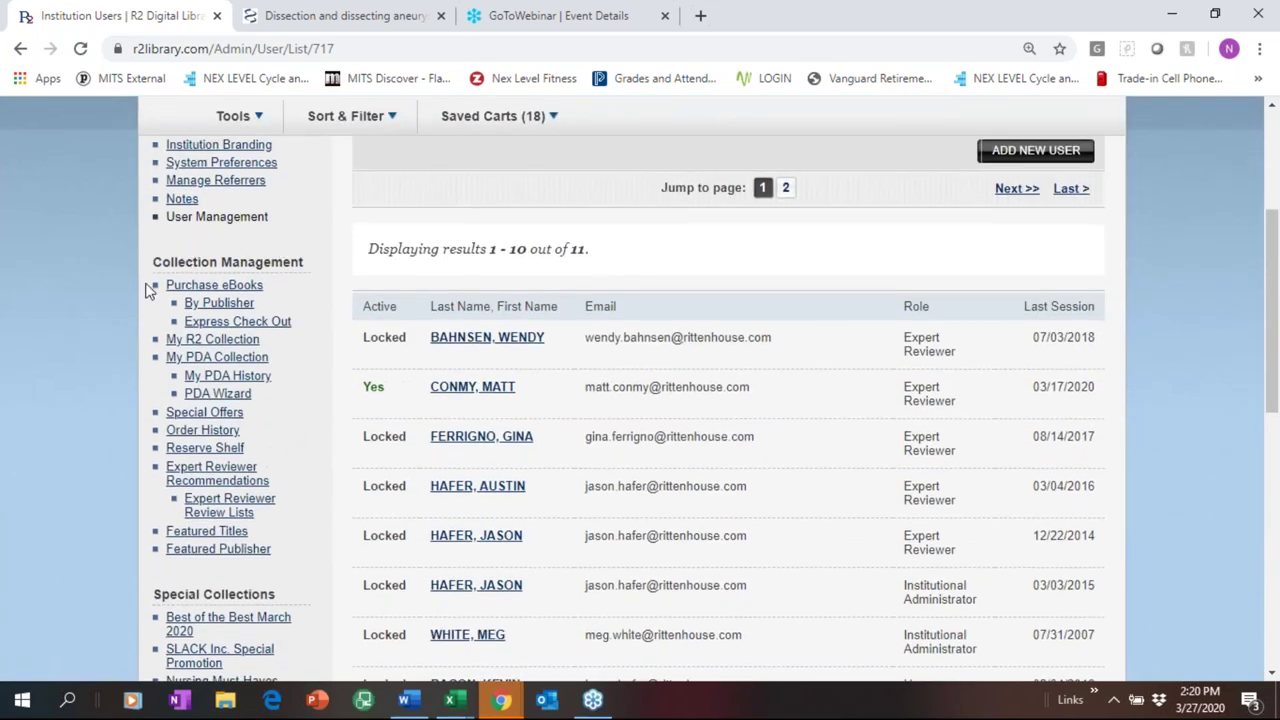
click(208, 288)
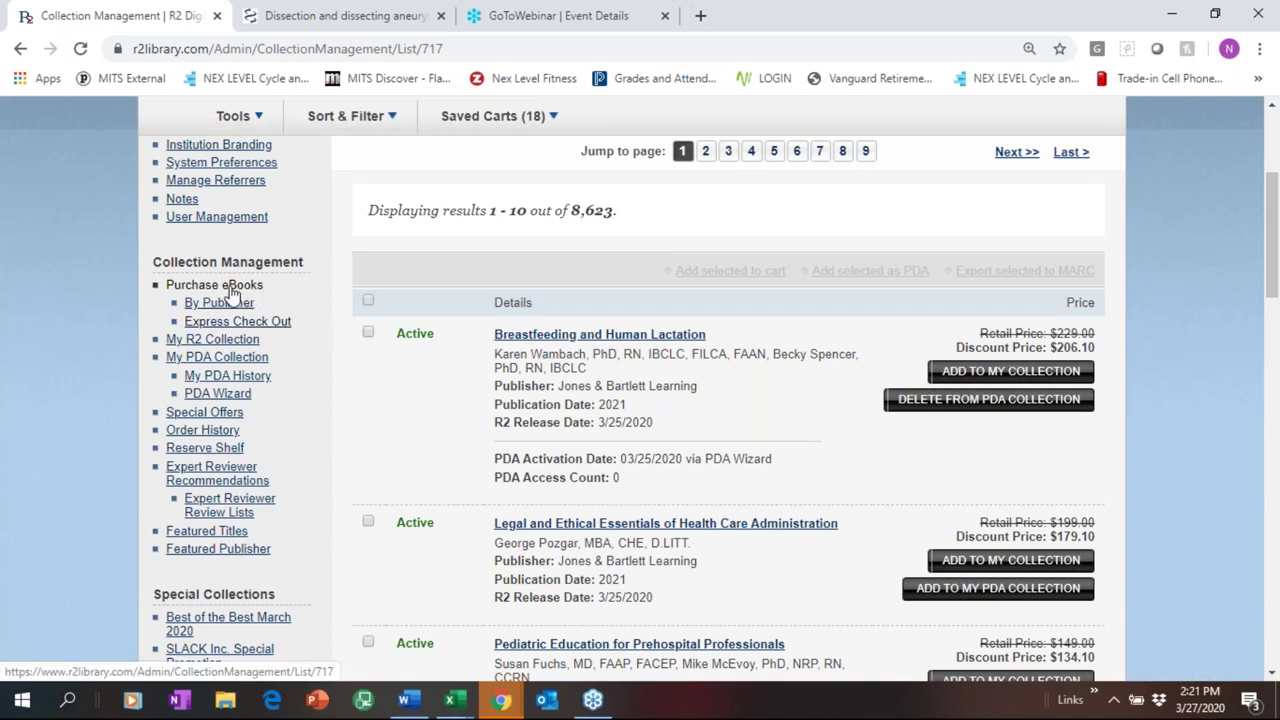
click(220, 343)
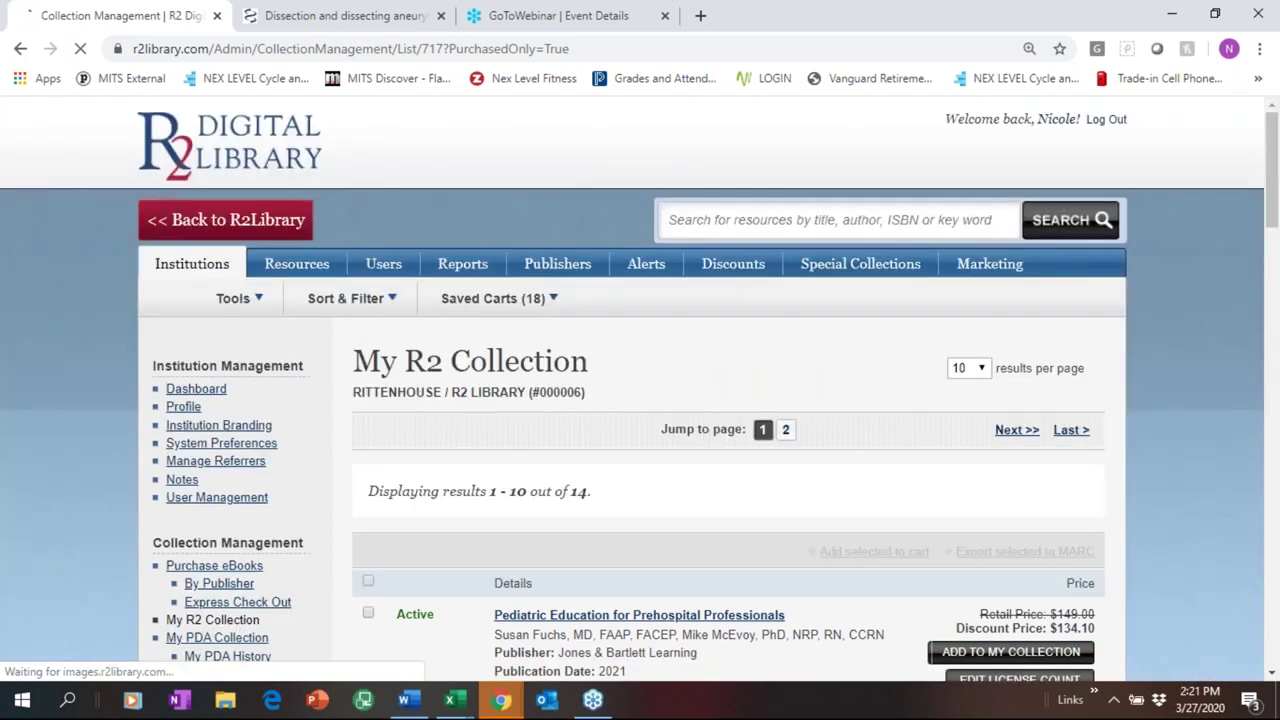
scroll(414, 388, down, 2)
scroll(580, 330, down, 3)
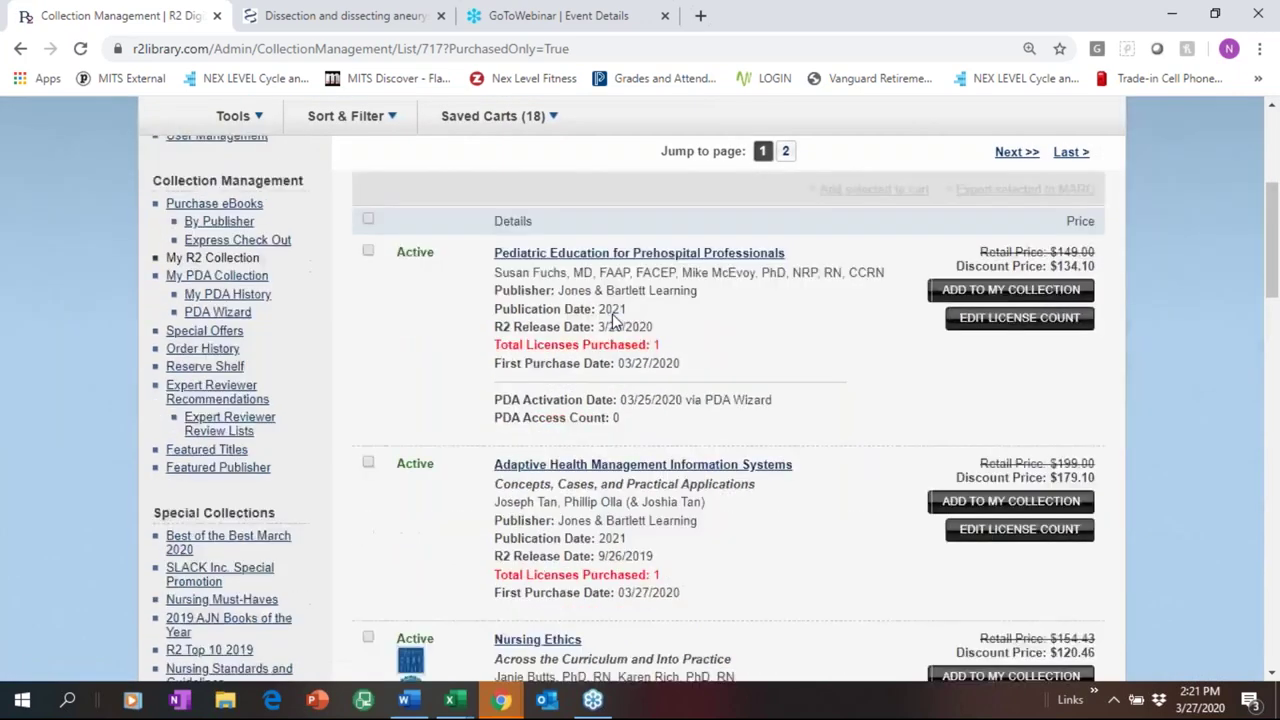
scroll(580, 330, up, 3)
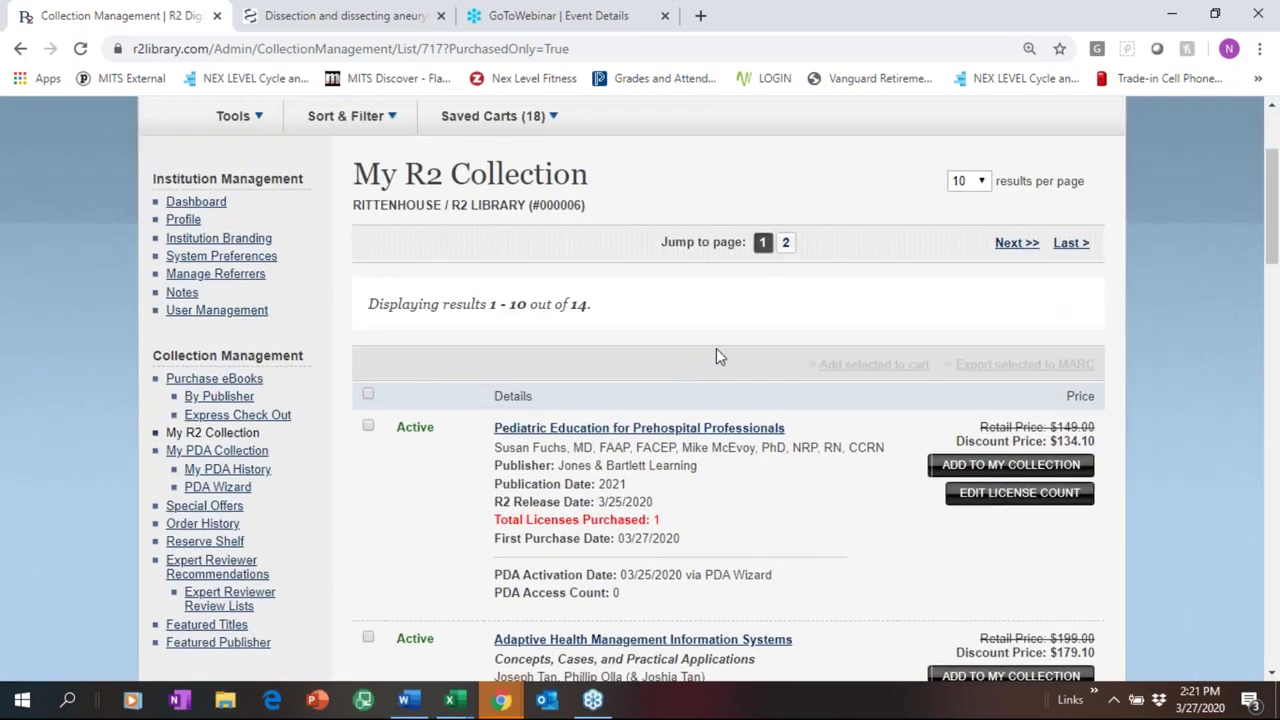
scroll(714, 351, down, 4)
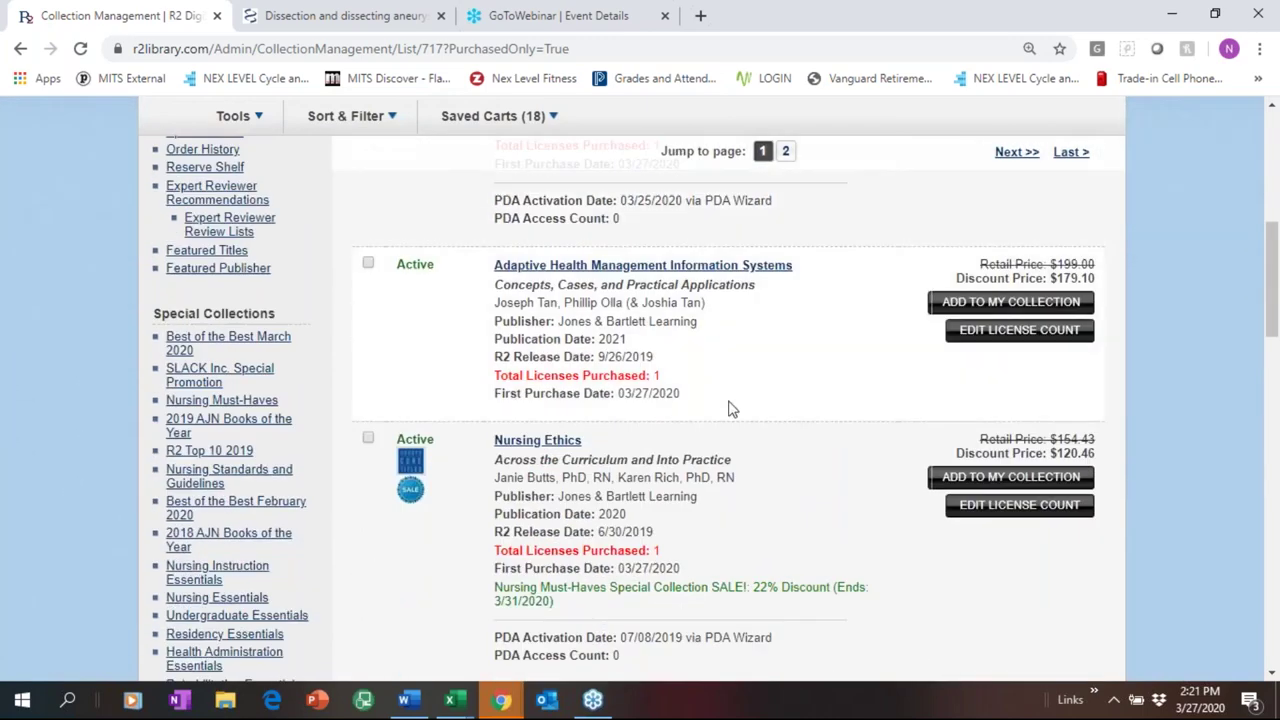
scroll(730, 408, up, 2)
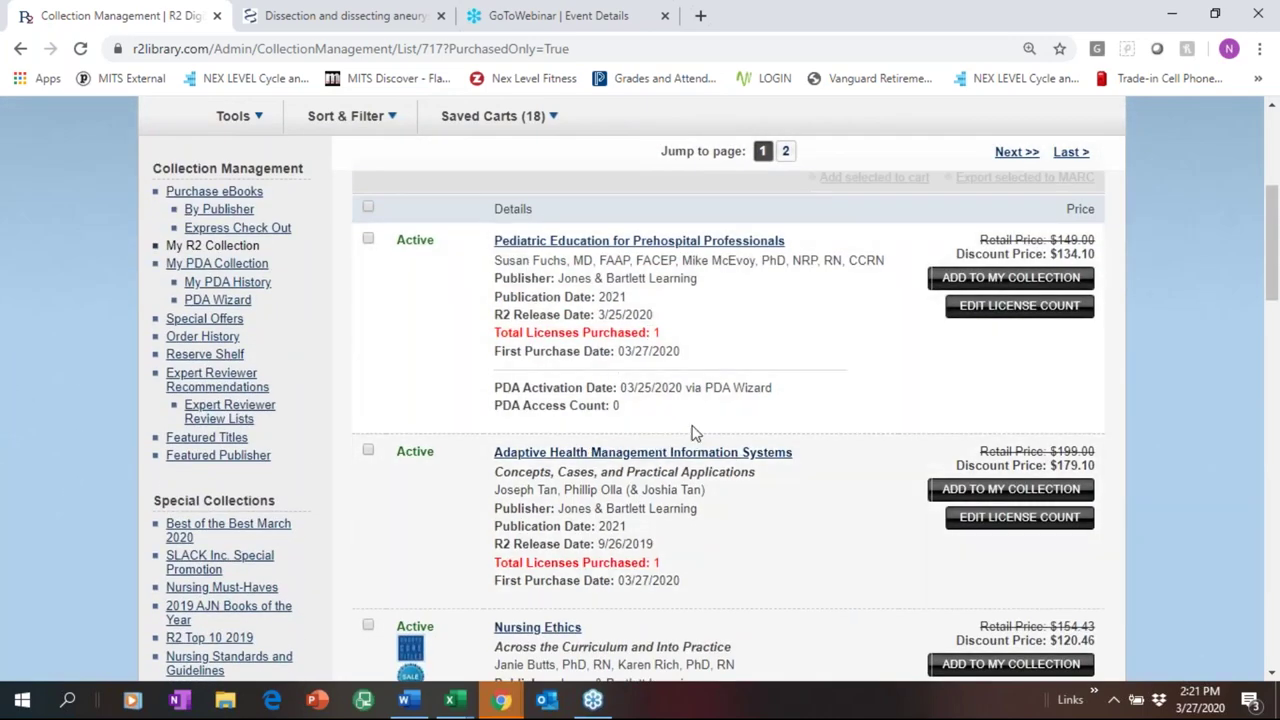
scroll(695, 432, down, 2)
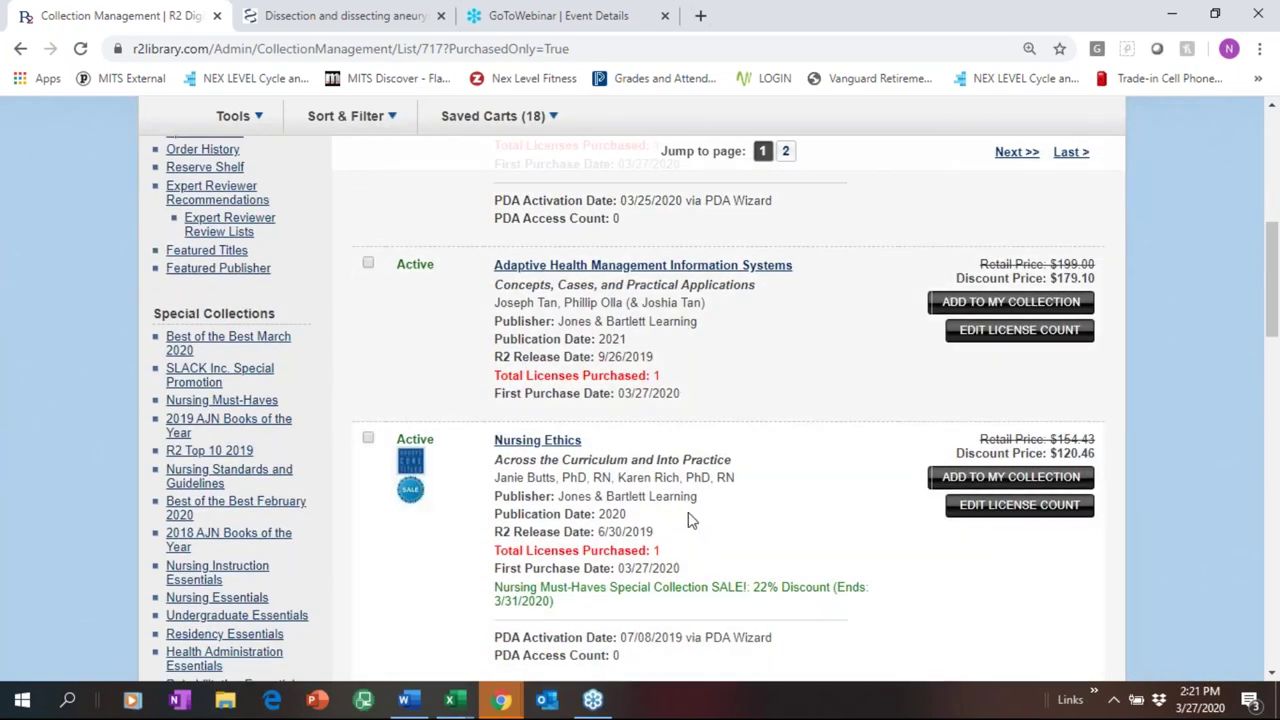
scroll(688, 520, down, 2)
scroll(688, 520, up, 5)
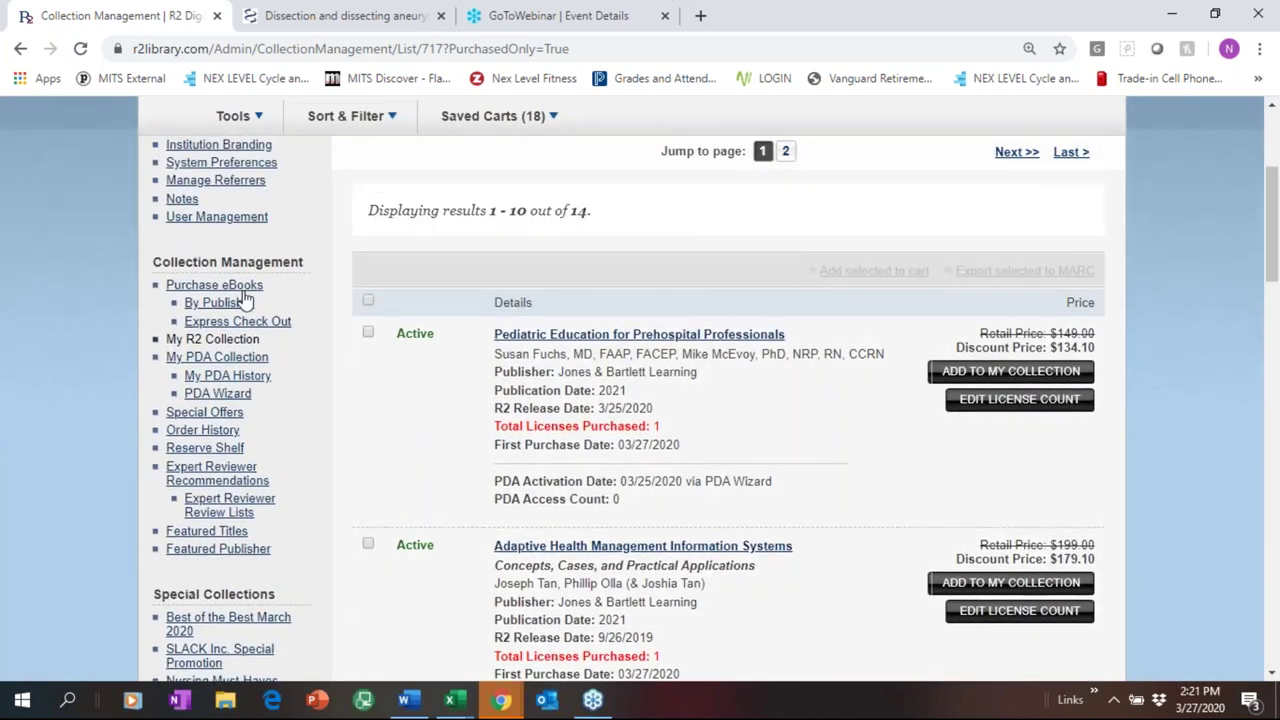
- Return to the Purchase eBooks list and examine its sort and filter options, including the full set of Show Only choices
click(243, 290)
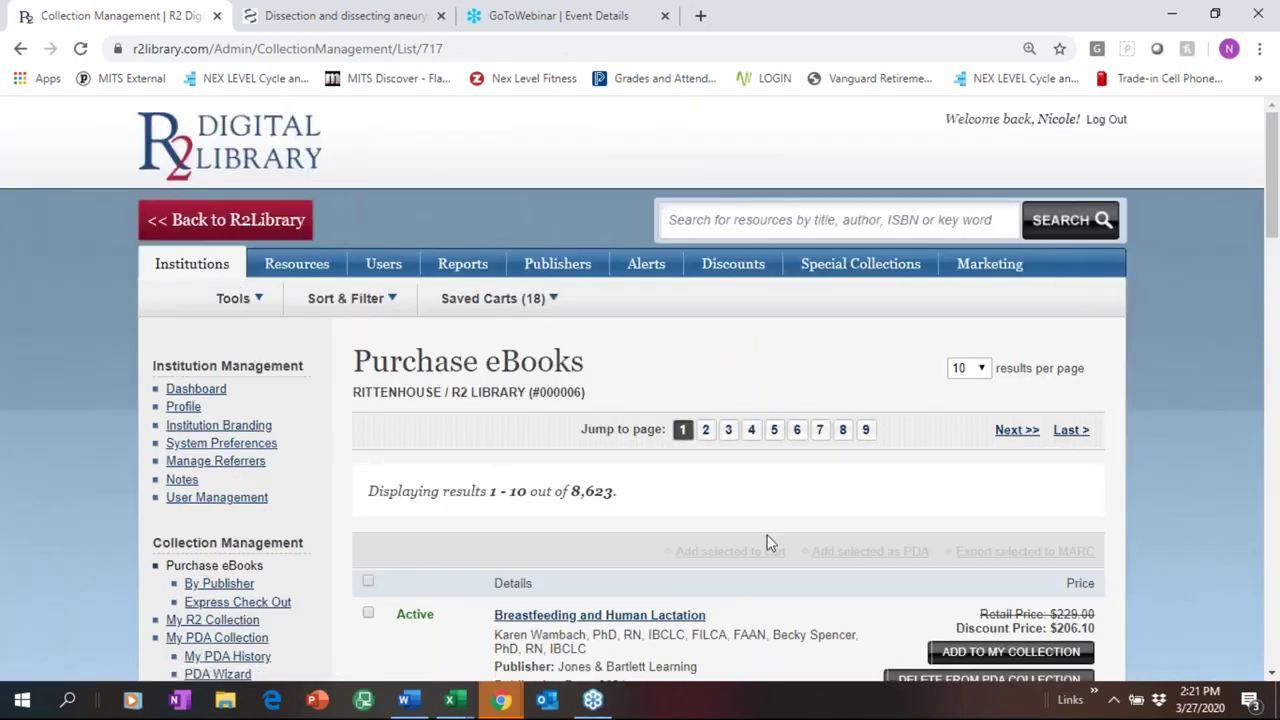
click(341, 312)
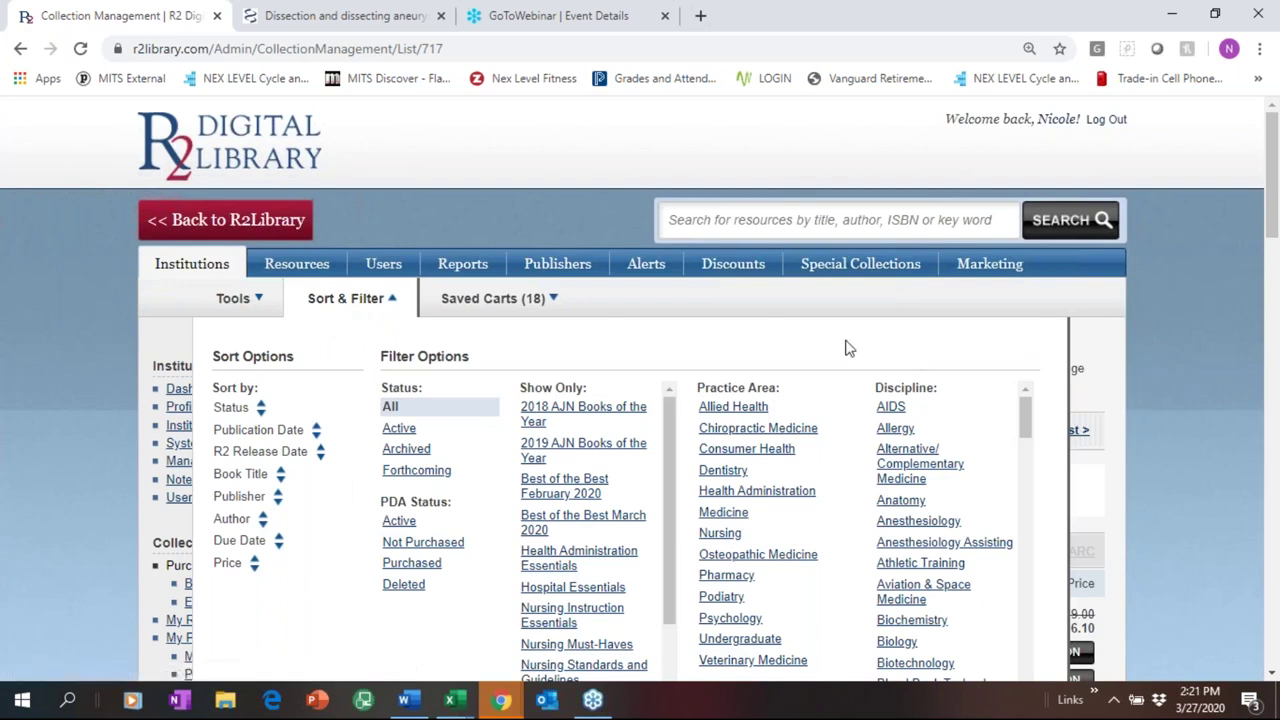
scroll(846, 345, down, 1)
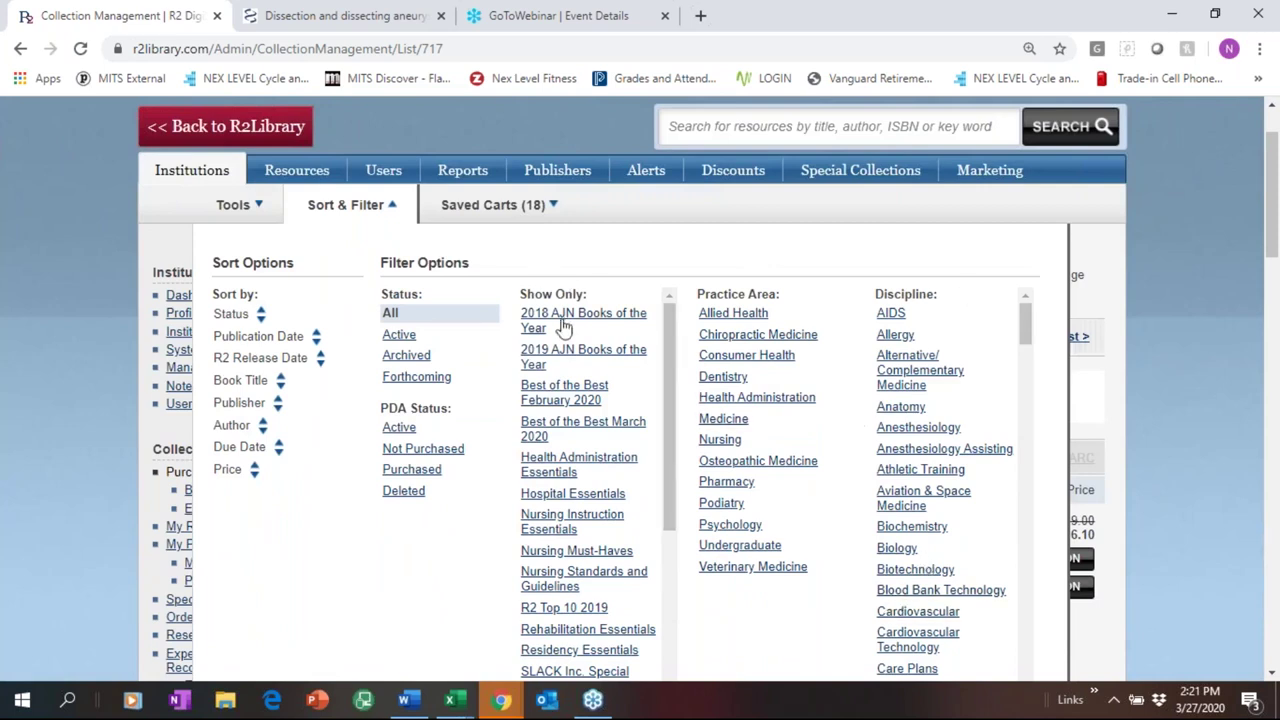
drag(671, 390, 658, 598)
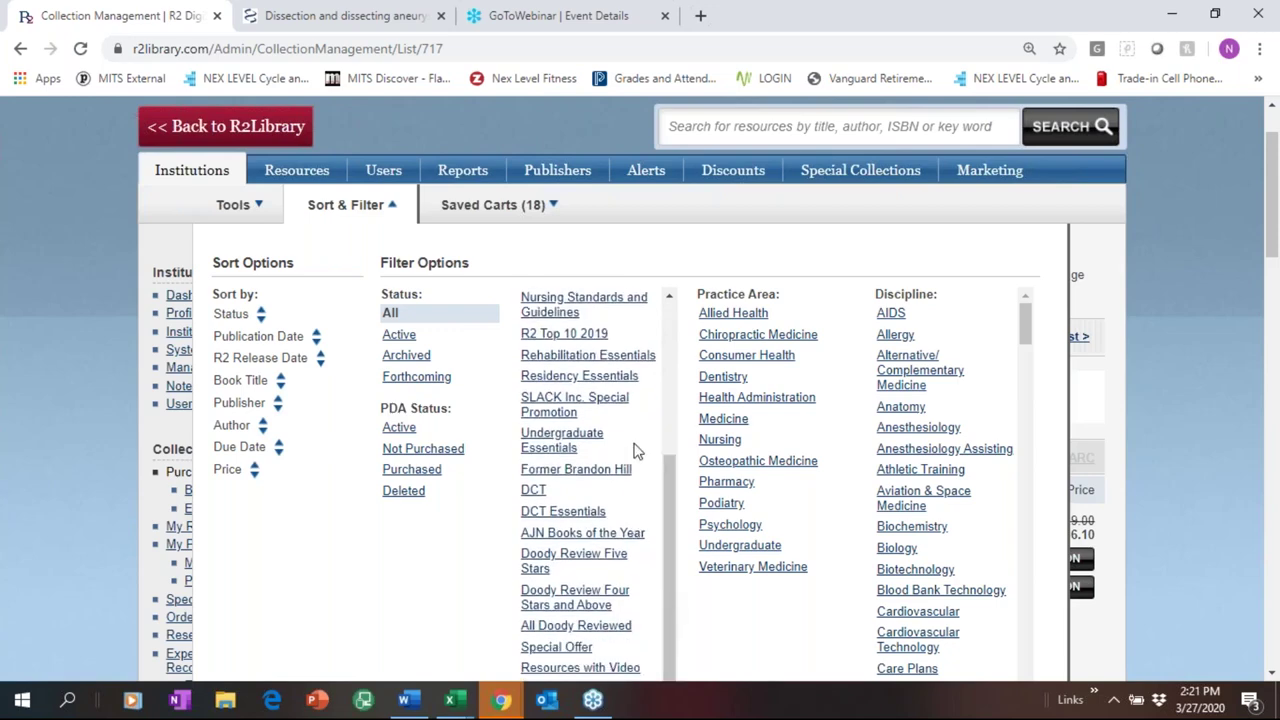
scroll(633, 451, down, 1)
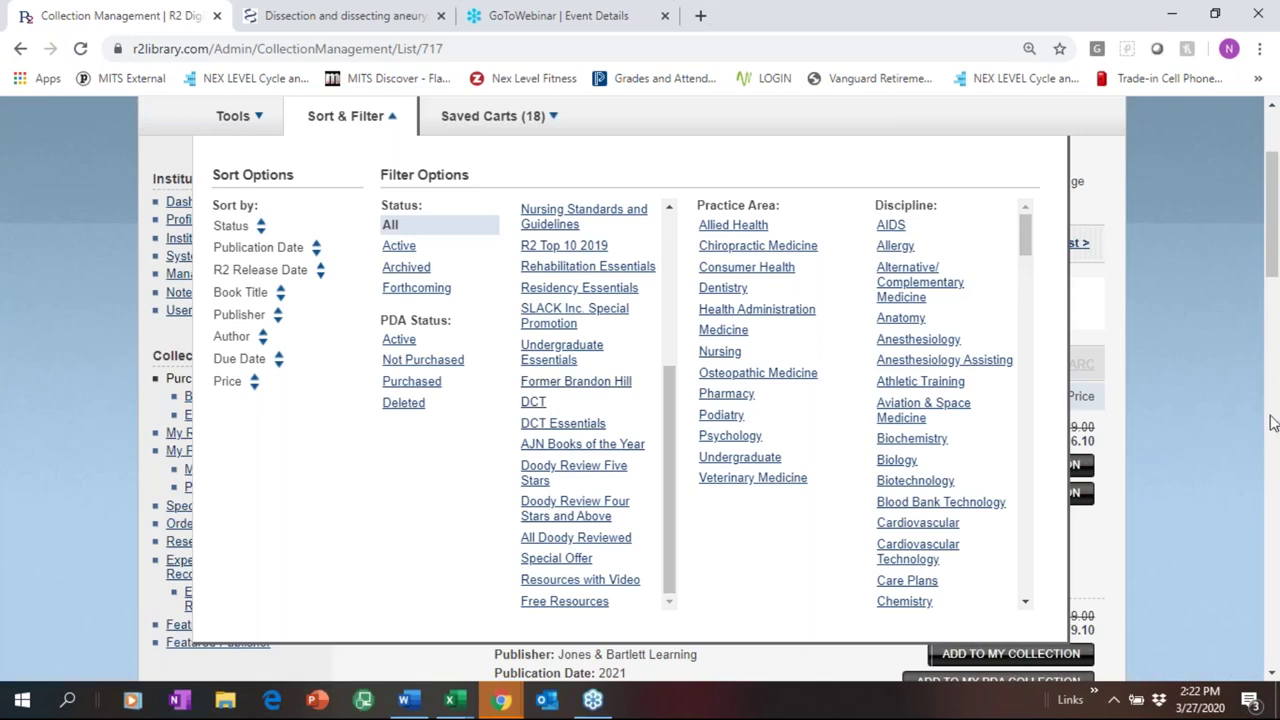
click(1204, 449)
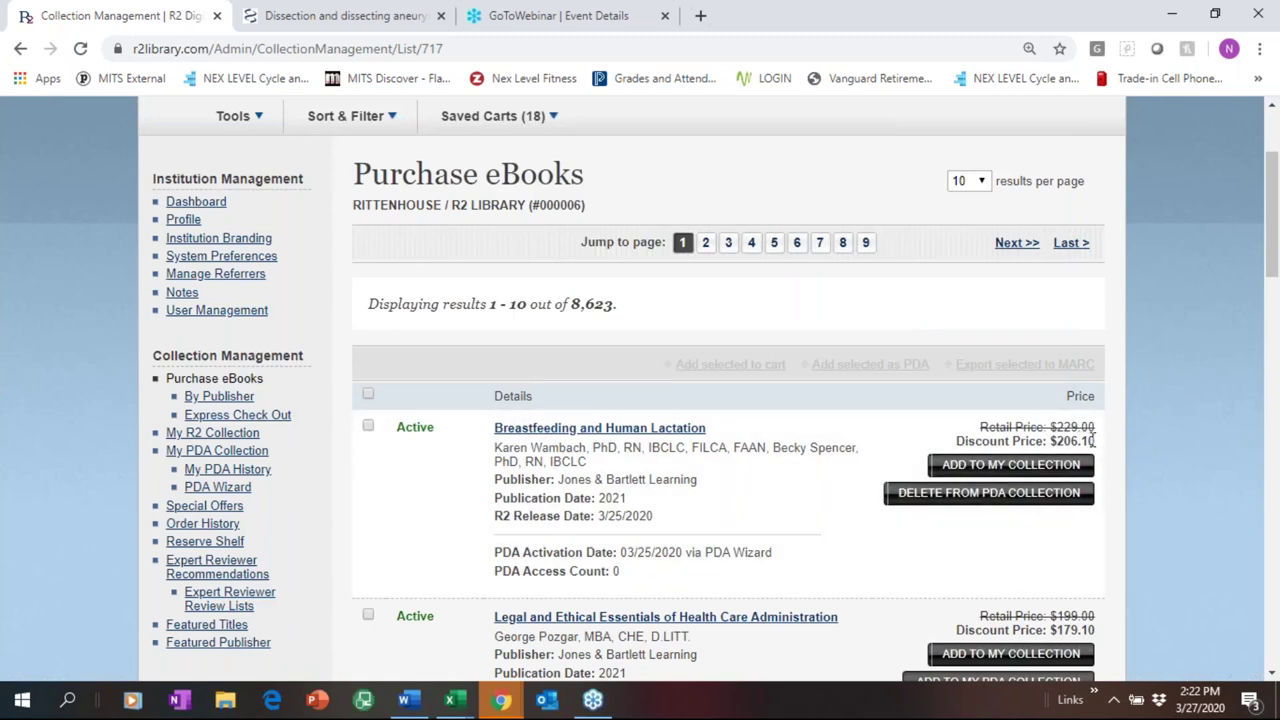
- Add one license of Breastfeeding and Human Lactation to the shopping cart and check the cart summary
scroll(725, 440, down, 1)
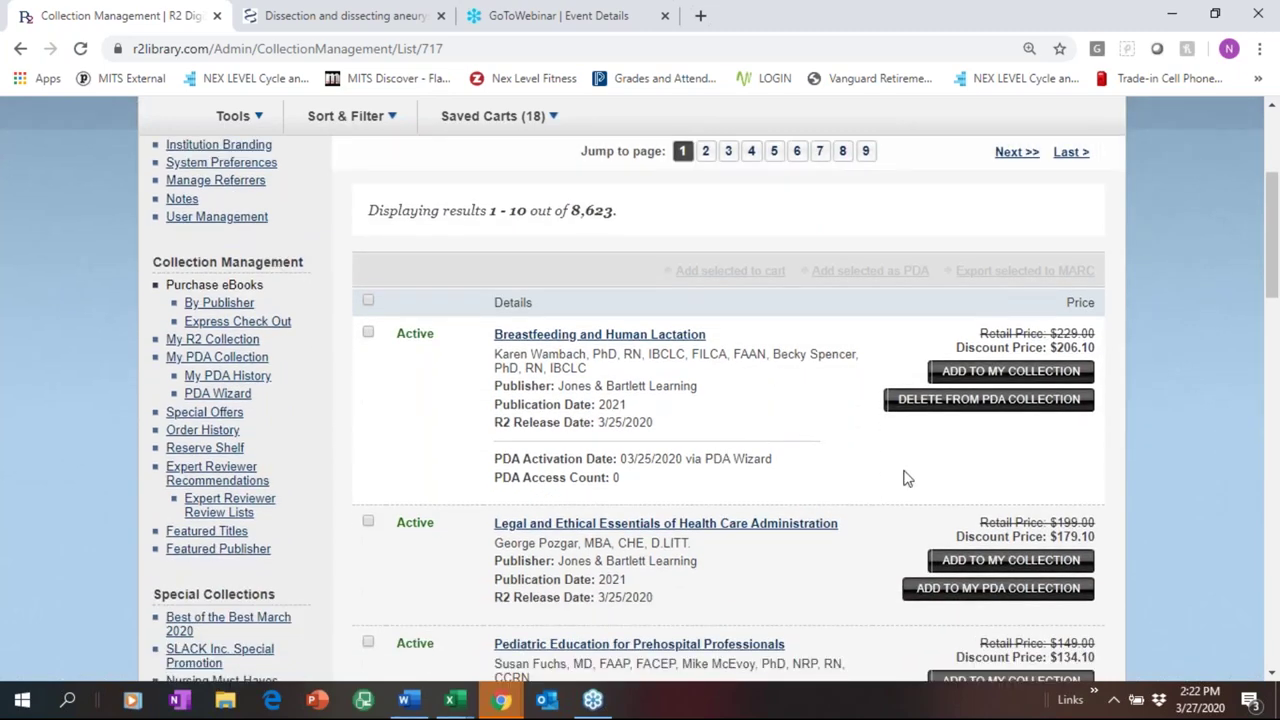
click(1025, 372)
click(975, 561)
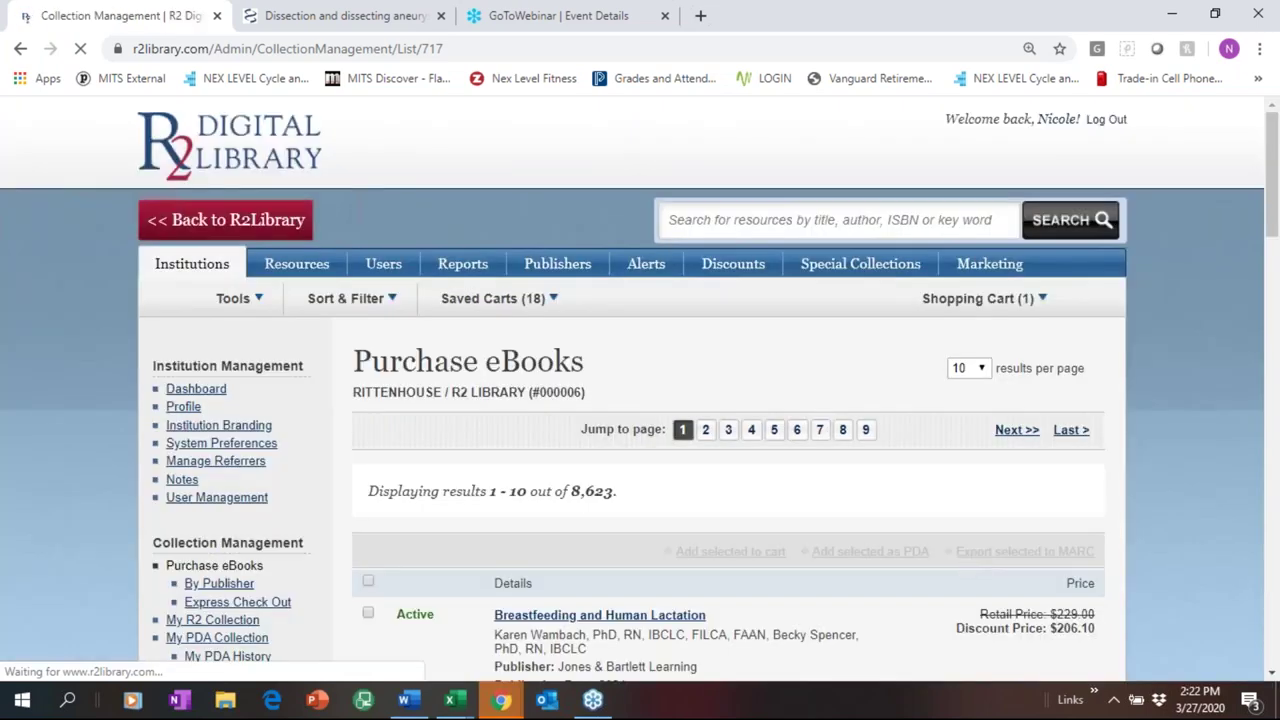
click(978, 298)
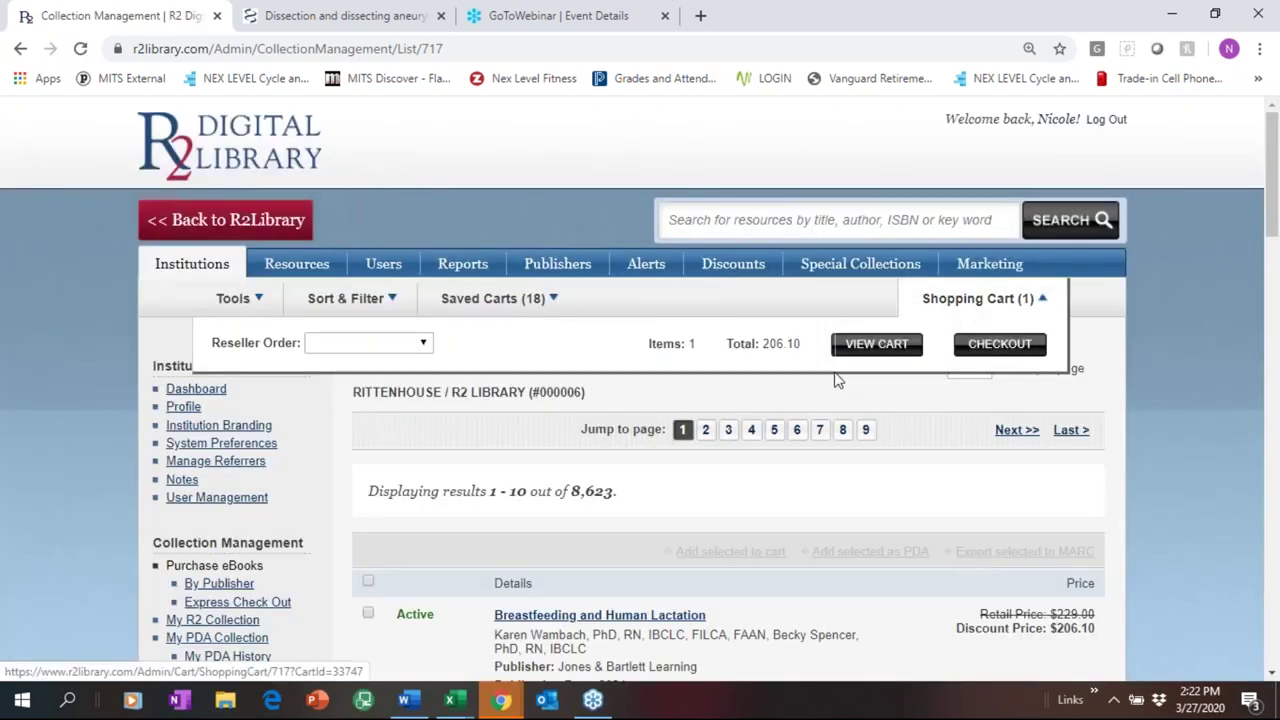
click(927, 506)
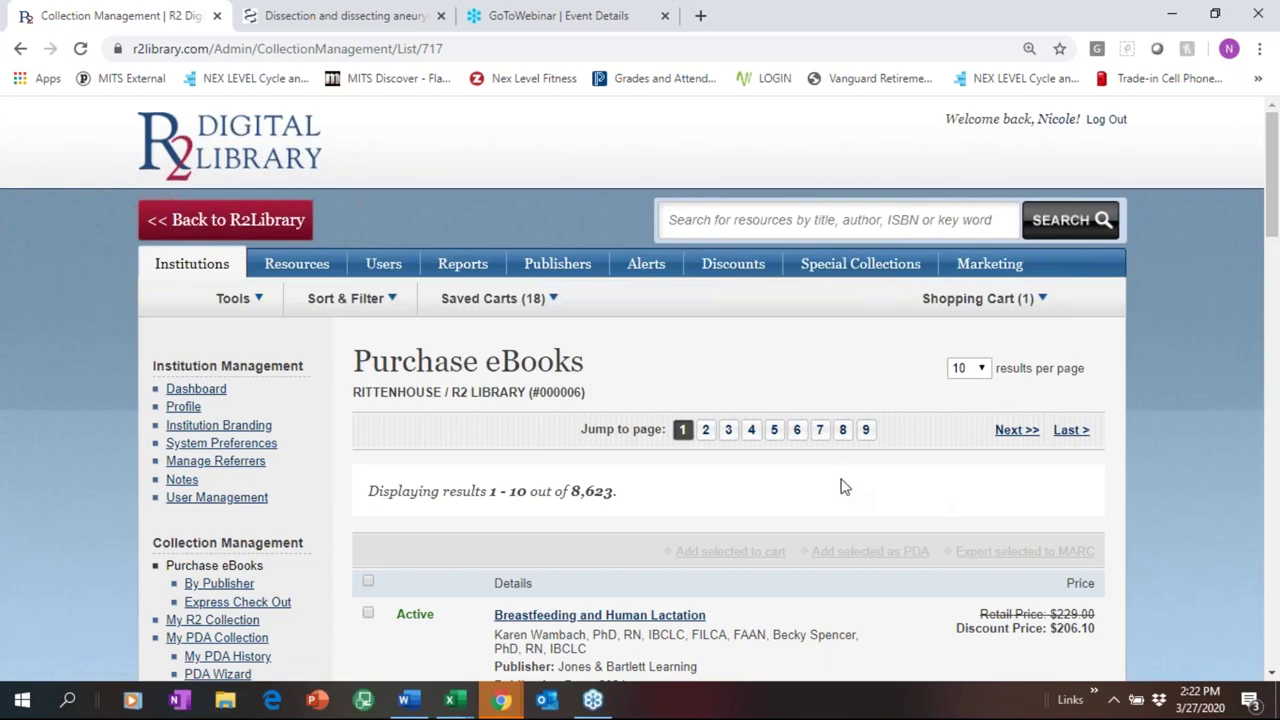
- Examine the license, PDA and purchase options offered for the titles on the first page of the Purchase eBooks list
scroll(840, 487, down, 3)
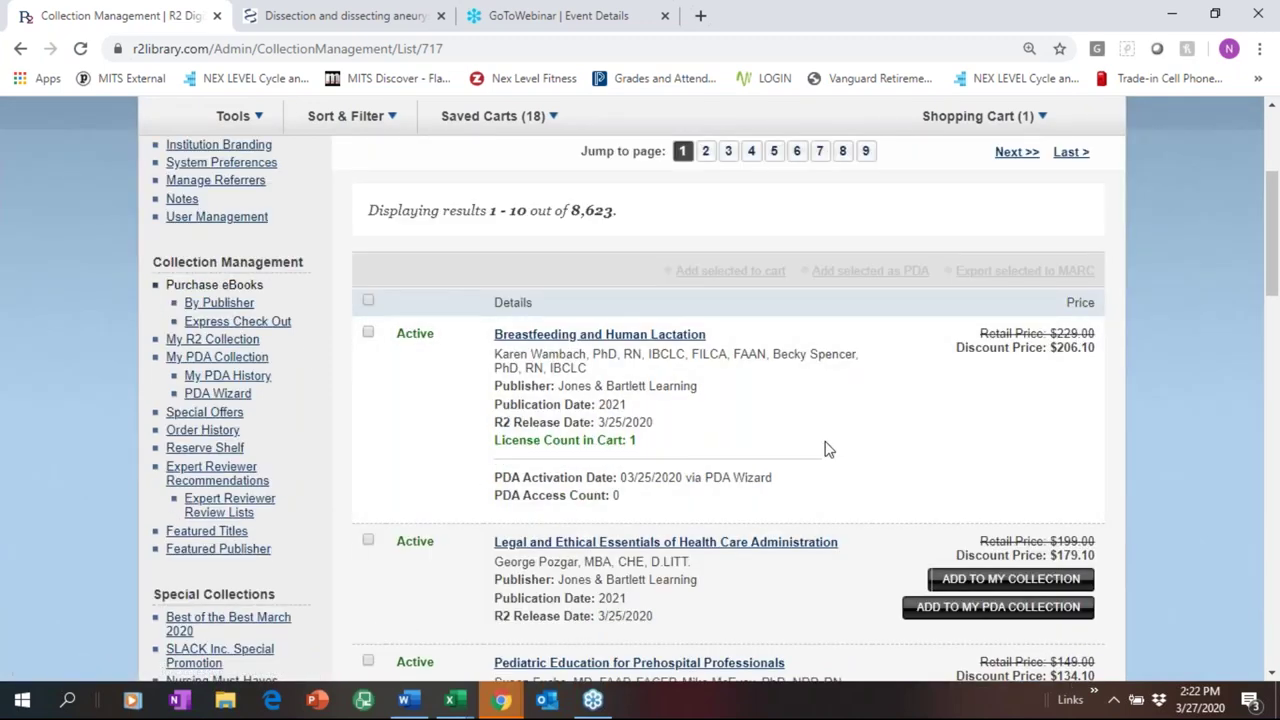
scroll(826, 449, down, 1)
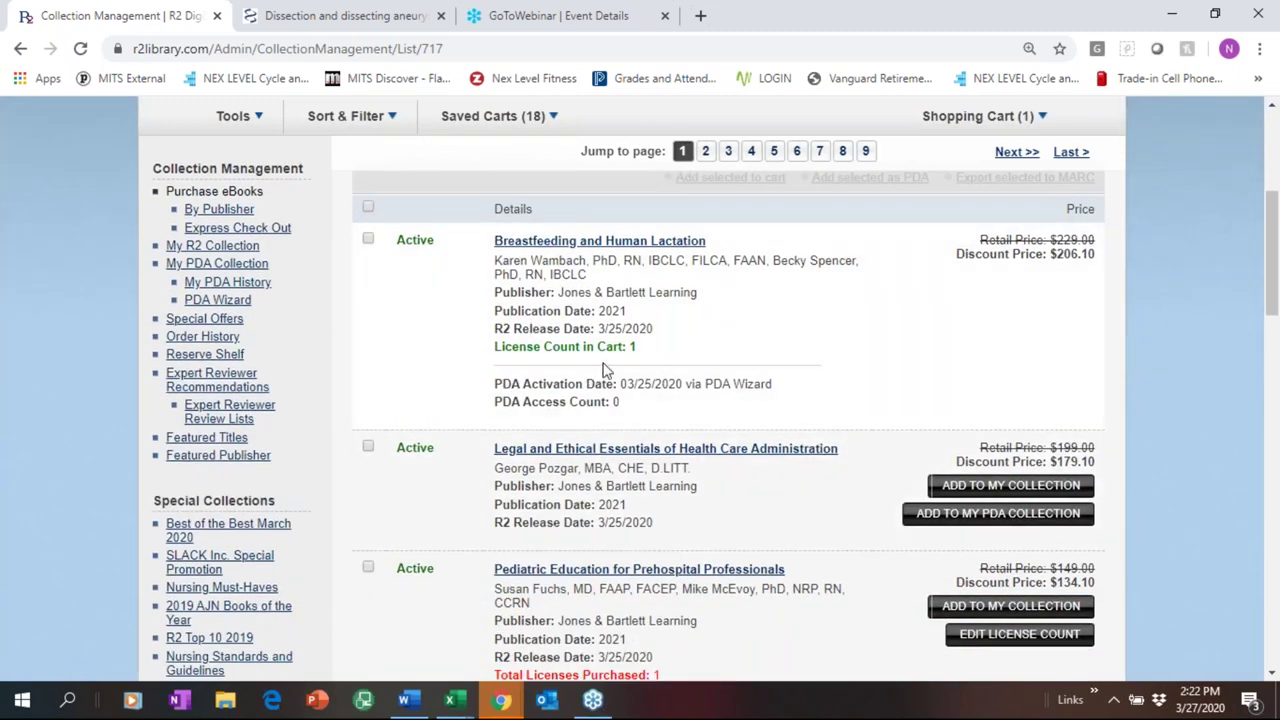
scroll(603, 371, down, 1)
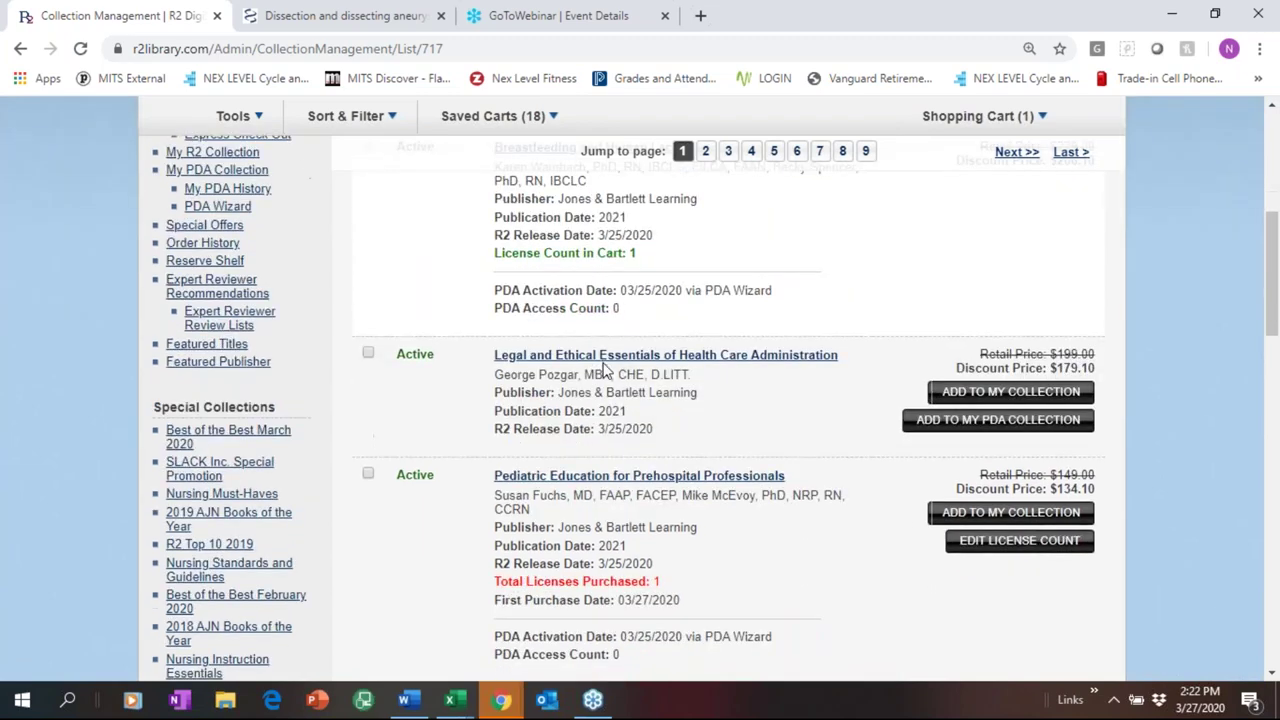
scroll(880, 430, down, 1)
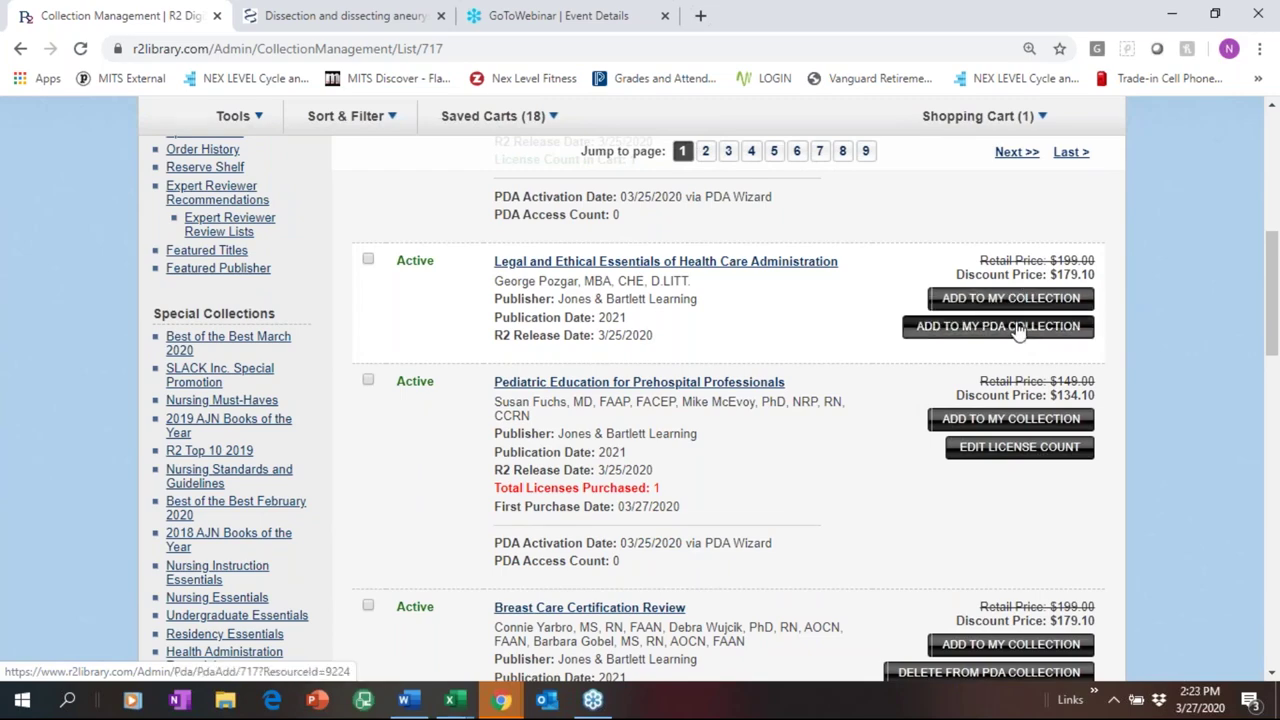
scroll(860, 410, down, 1)
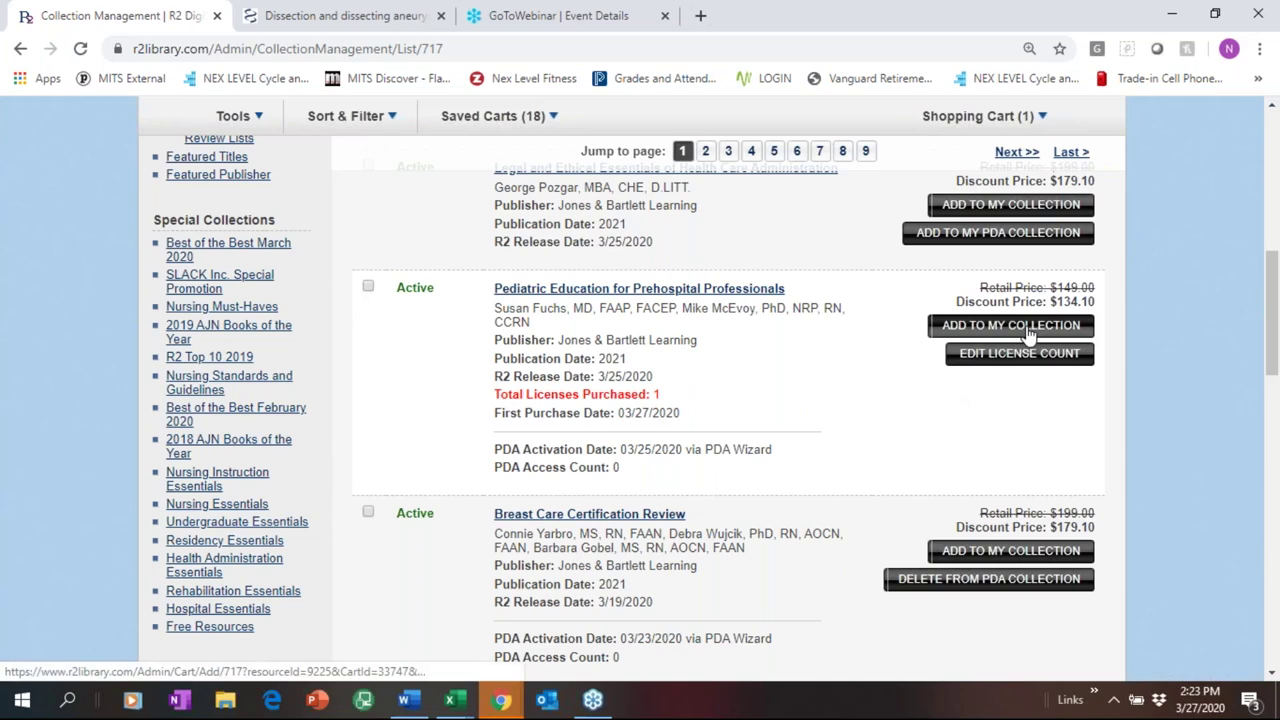
scroll(1030, 335, down, 2)
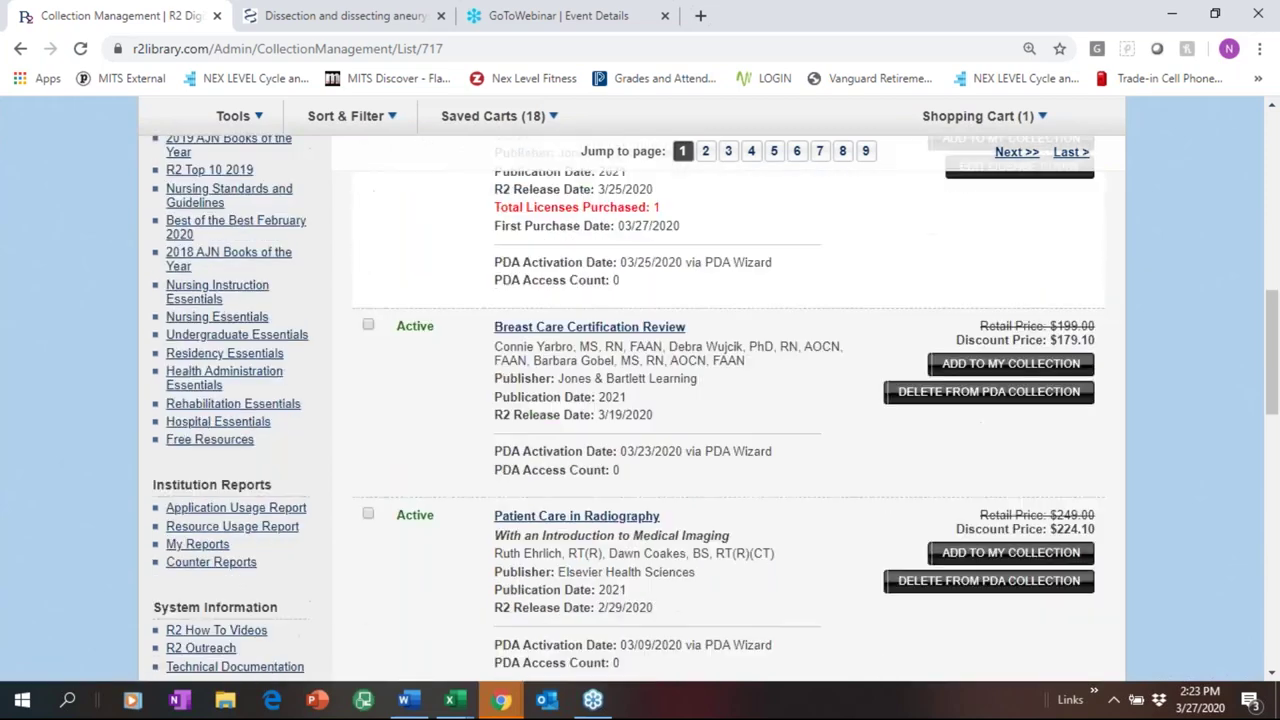
scroll(797, 329, down, 1)
scroll(780, 360, up, 5)
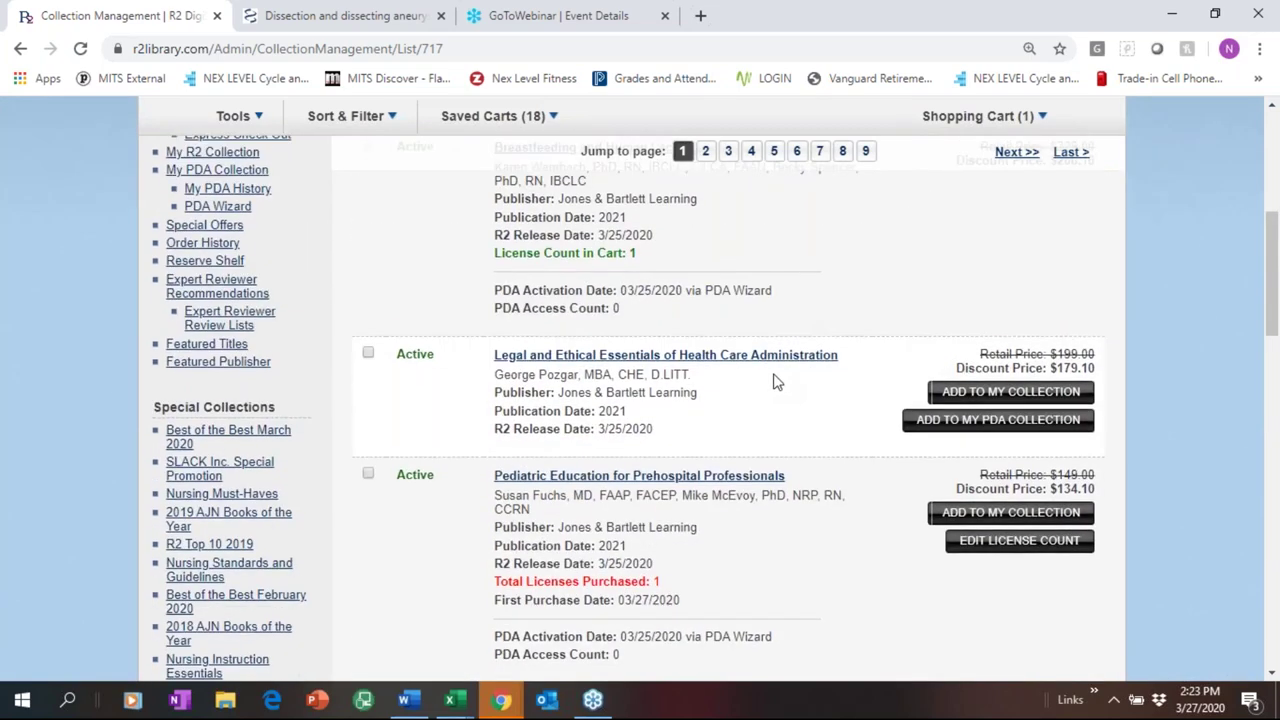
scroll(775, 380, up, 4)
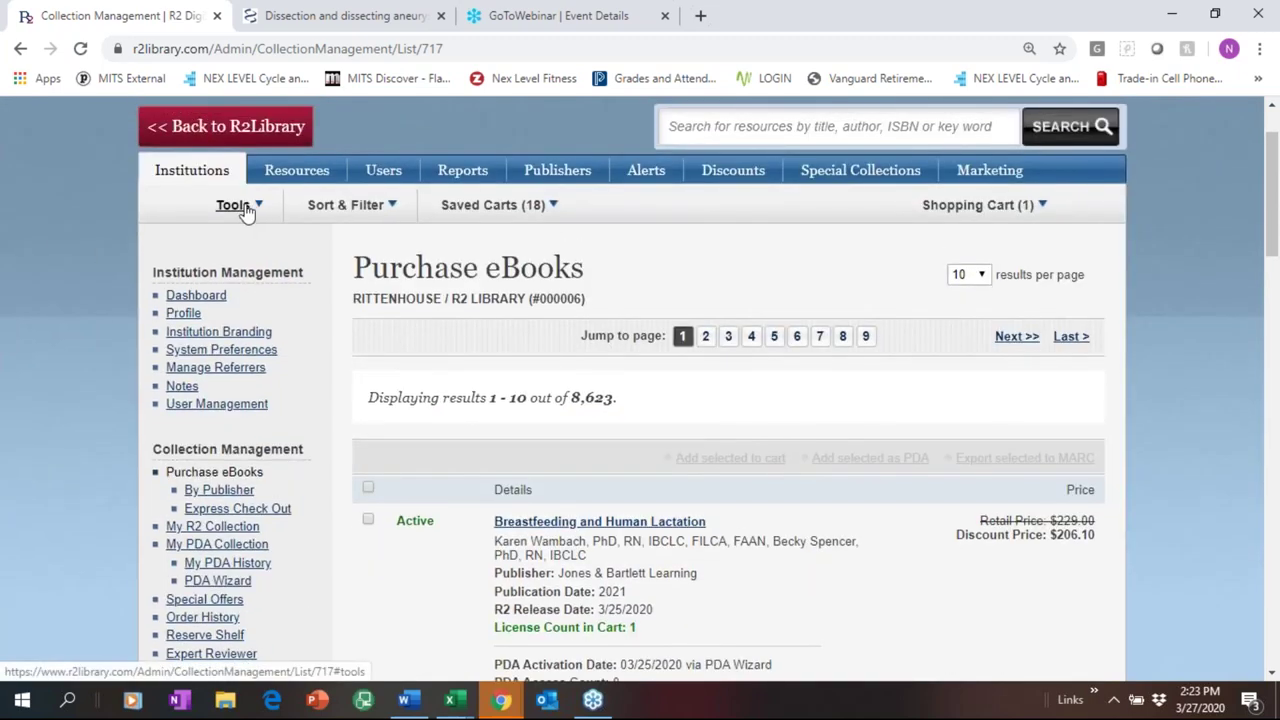
- Review the print, email, Excel export and MARC export tools available for the Purchase eBooks list
click(245, 213)
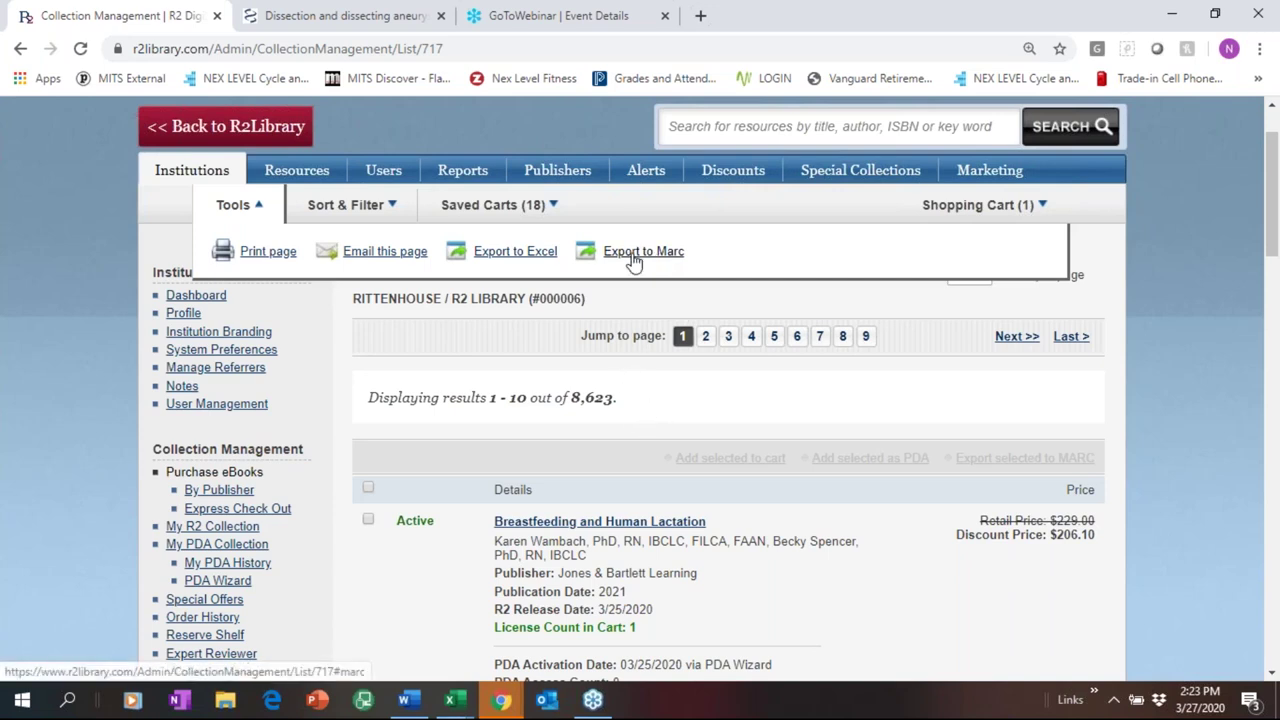
click(669, 420)
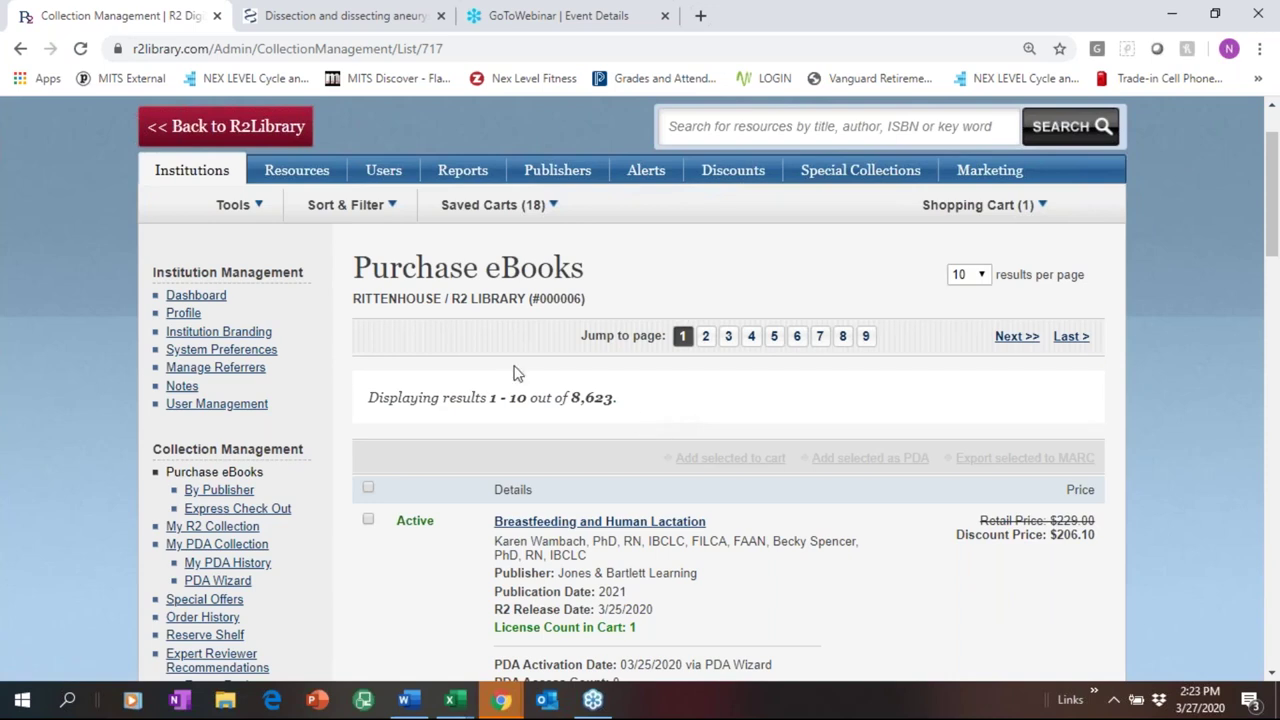
click(233, 206)
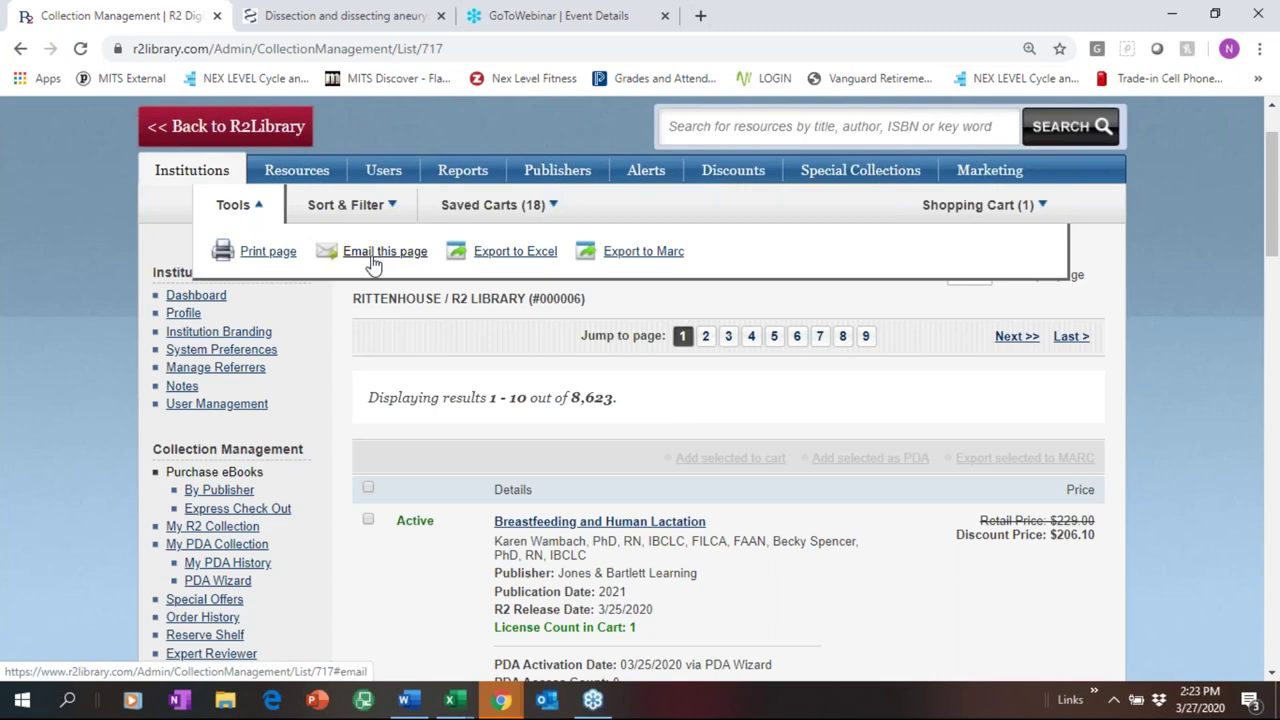
click(323, 570)
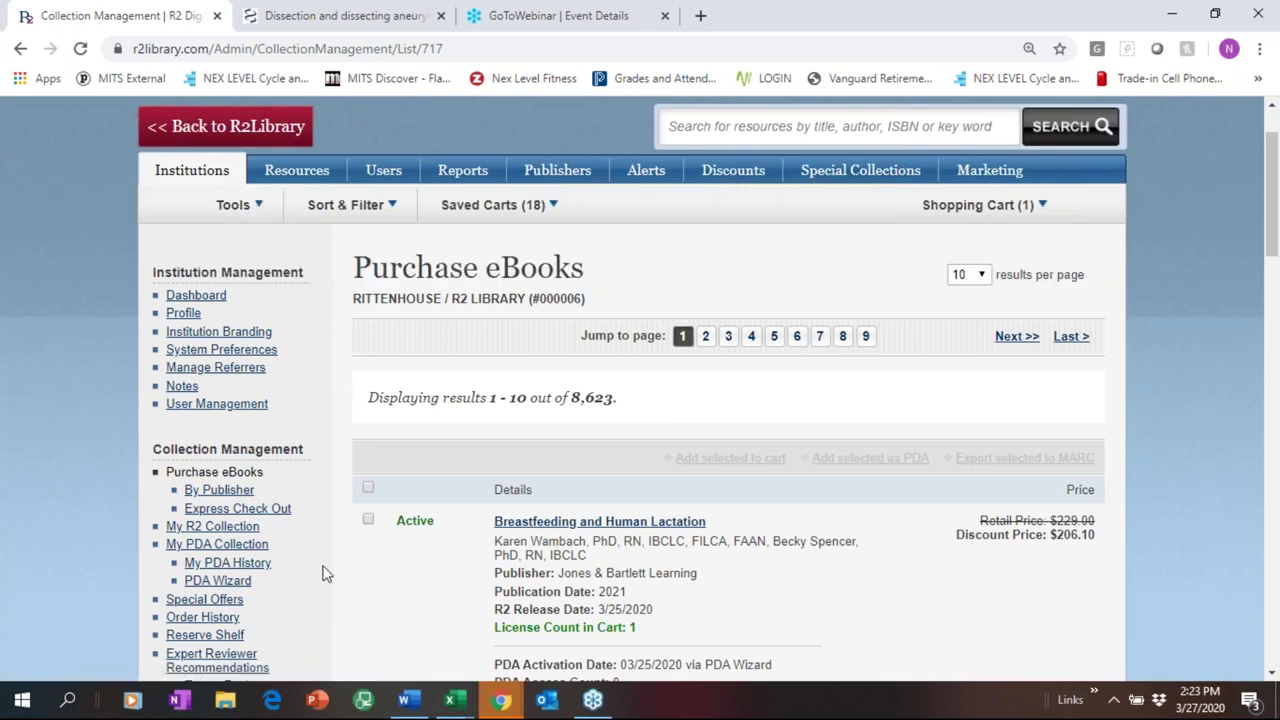
- Open the PDA Wizard from the collection management options and review its existing tasks and their criteria
scroll(325, 567, down, 1)
scroll(323, 567, down, 1)
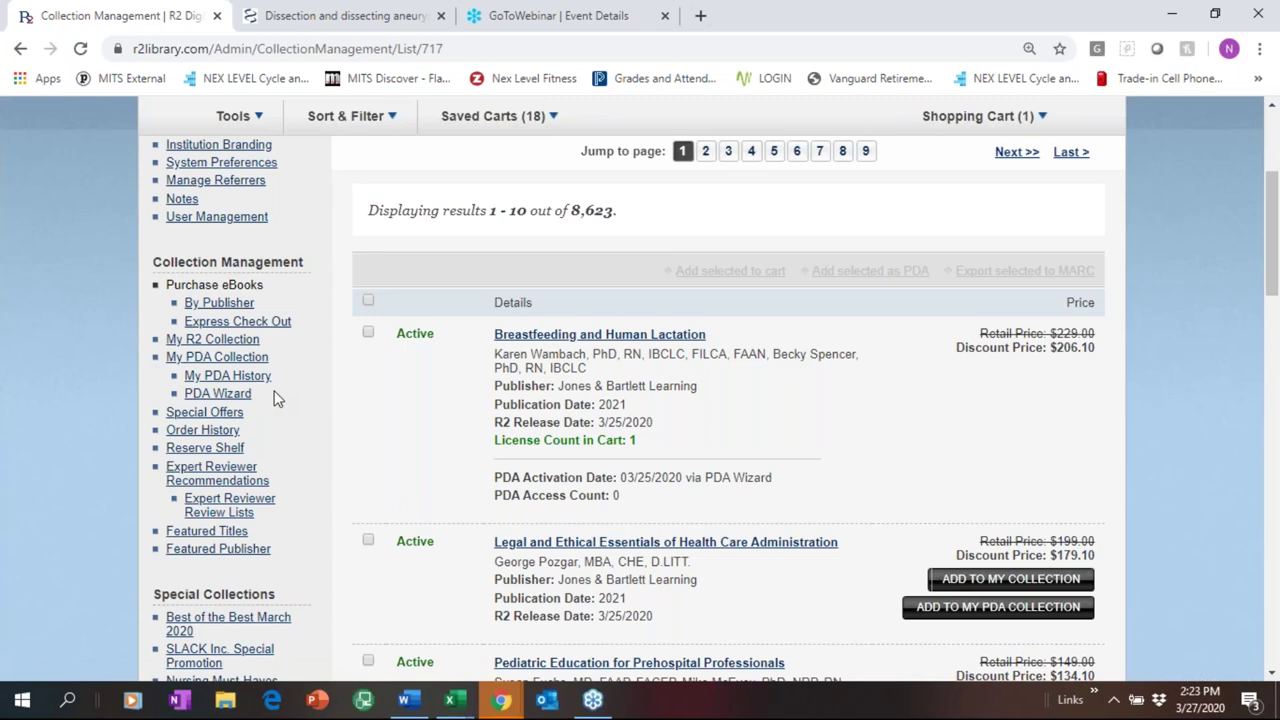
scroll(277, 398, down, 1)
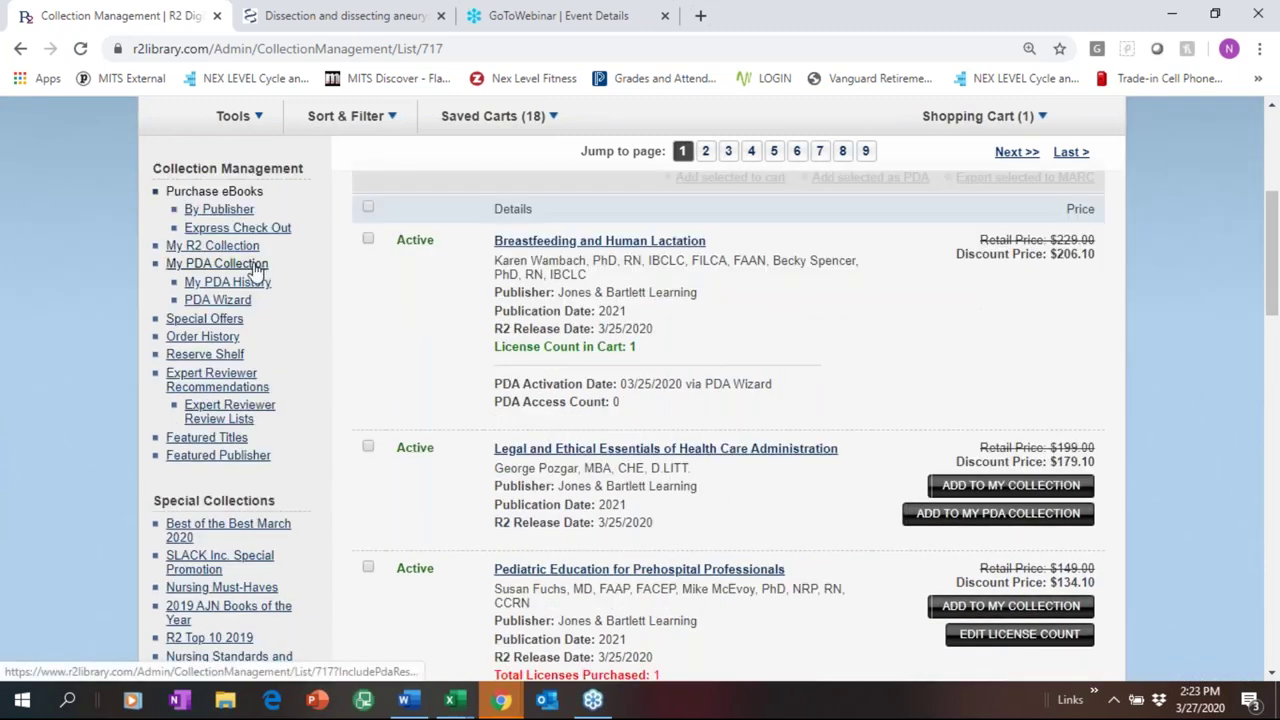
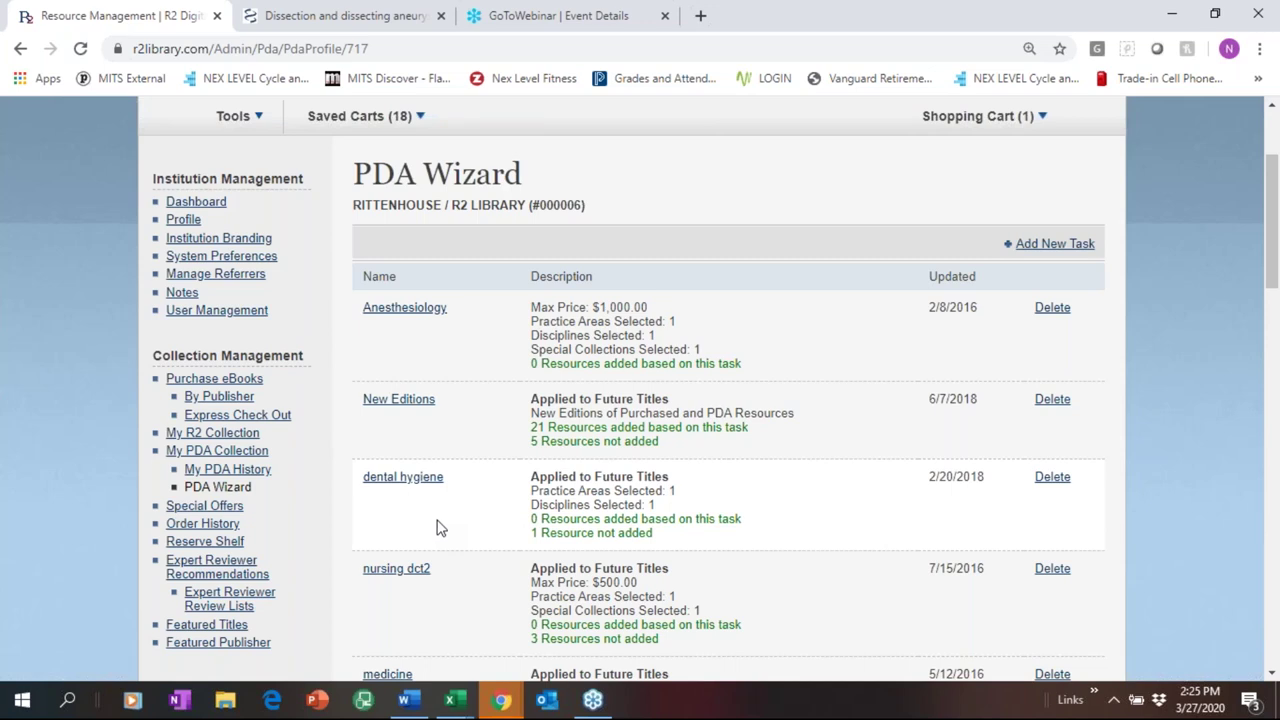
scroll(436, 528, down, 1)
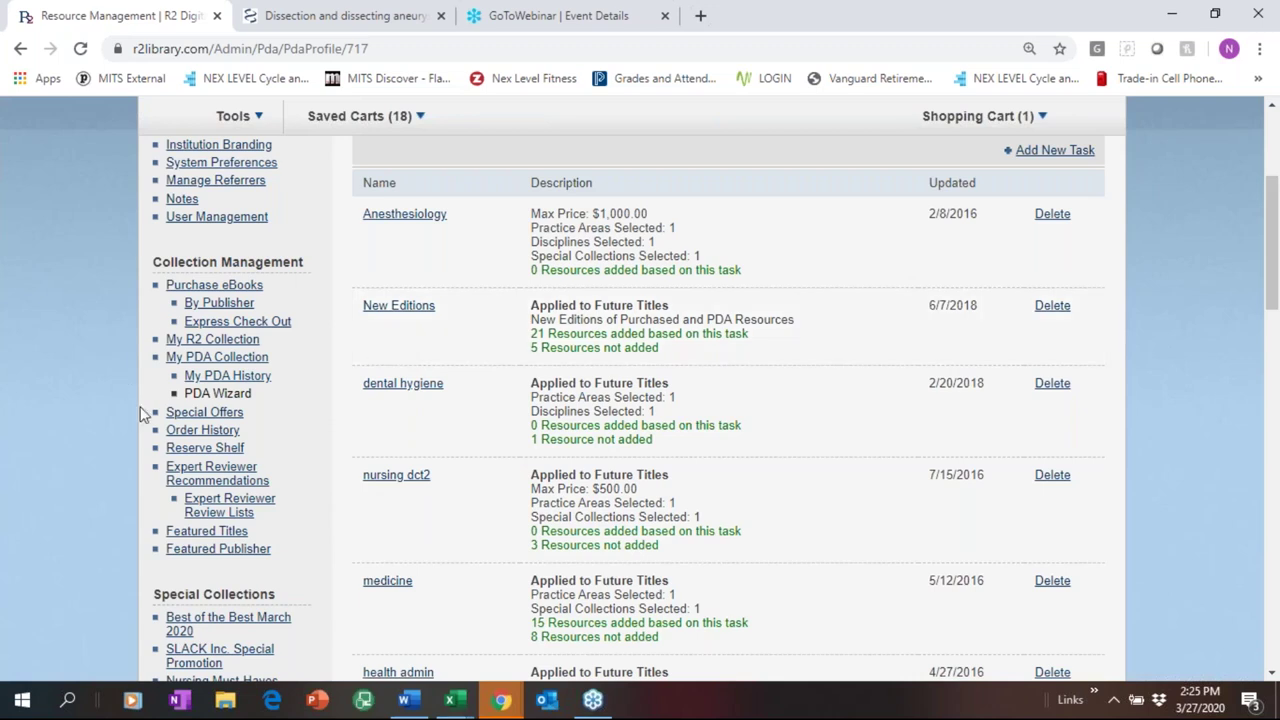
- Open Reserve Shelf Management, review the blank new-shelf form's name, description and sort settings, and return to the shelf list without saving
click(208, 455)
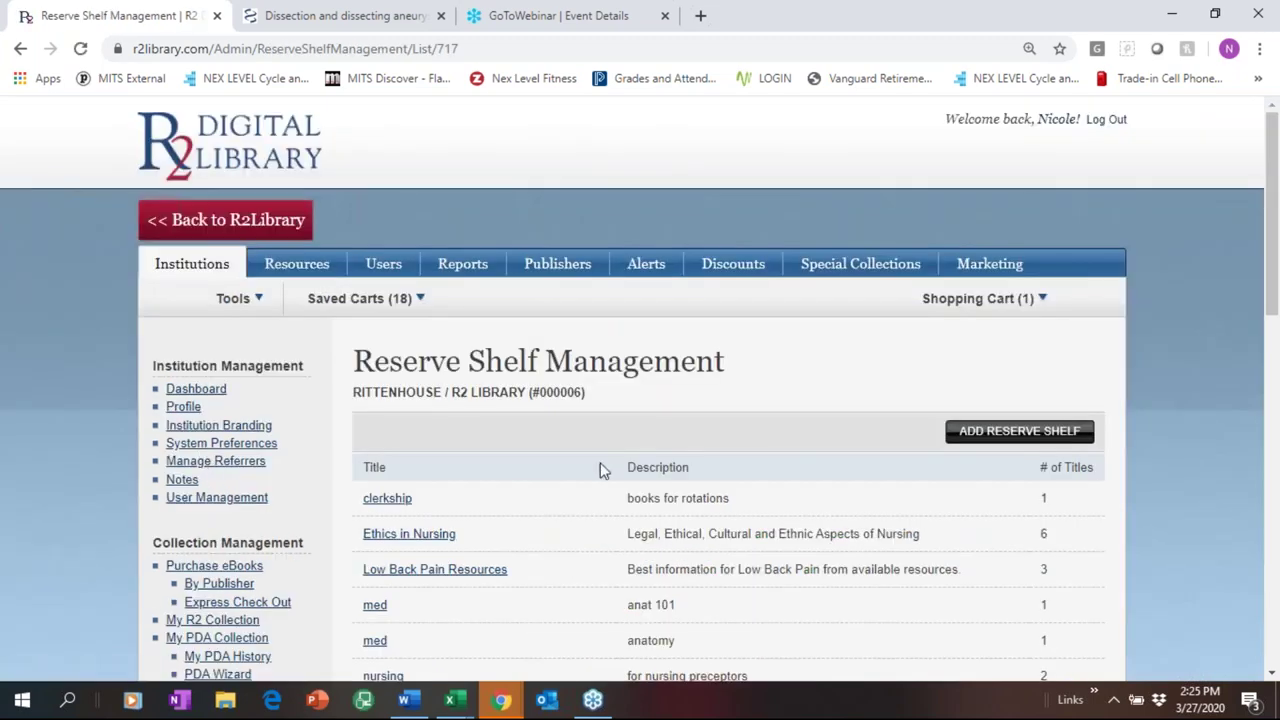
click(1040, 437)
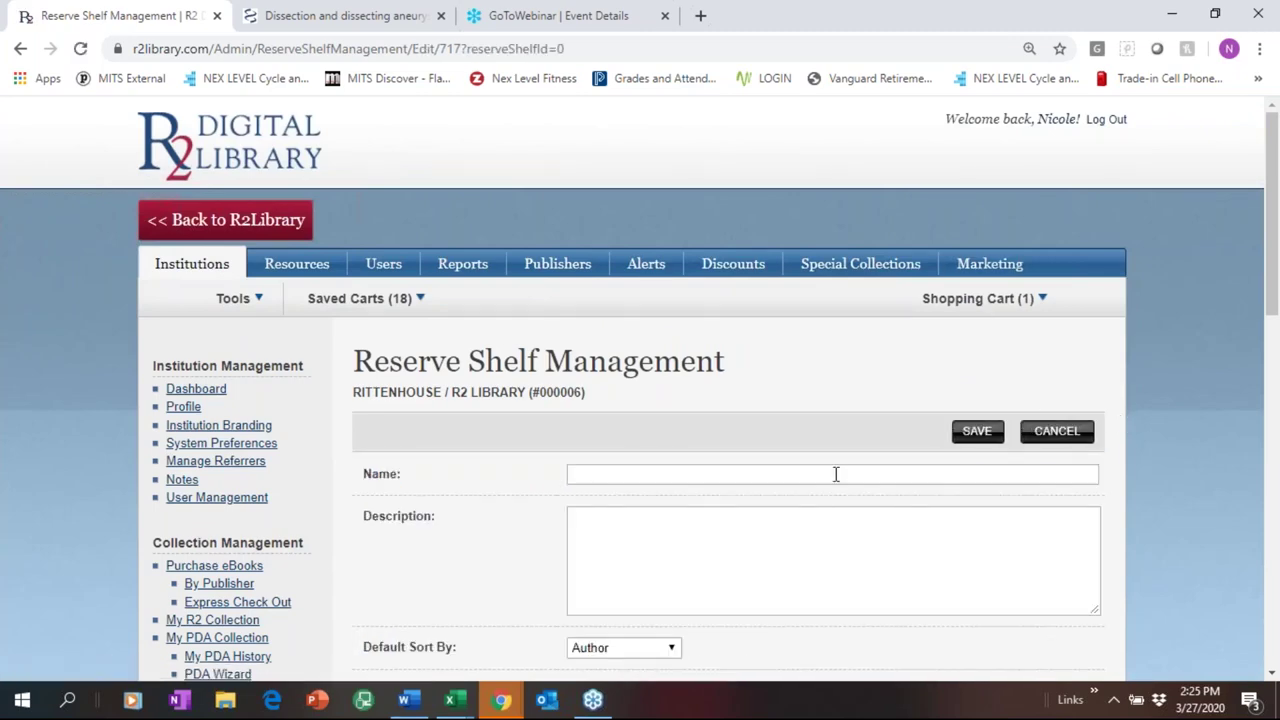
scroll(654, 466, down, 2)
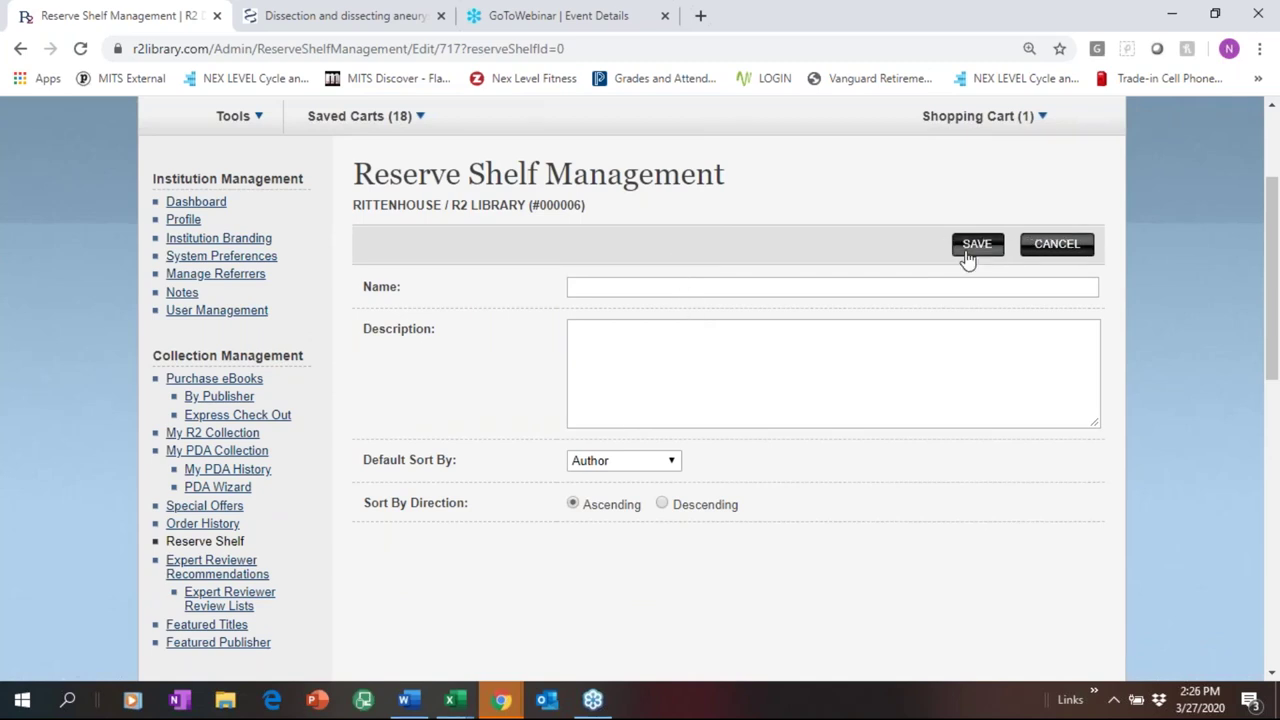
click(1057, 245)
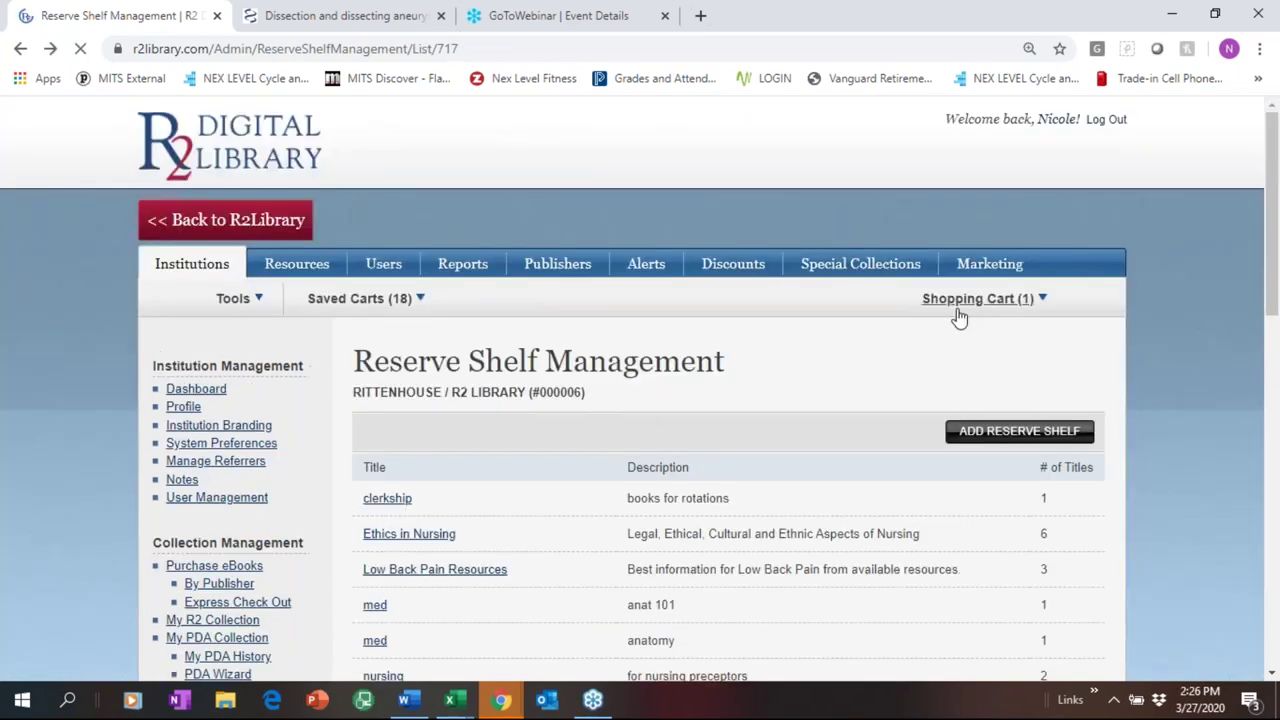
scroll(251, 366, down, 3)
scroll(251, 366, up, 3)
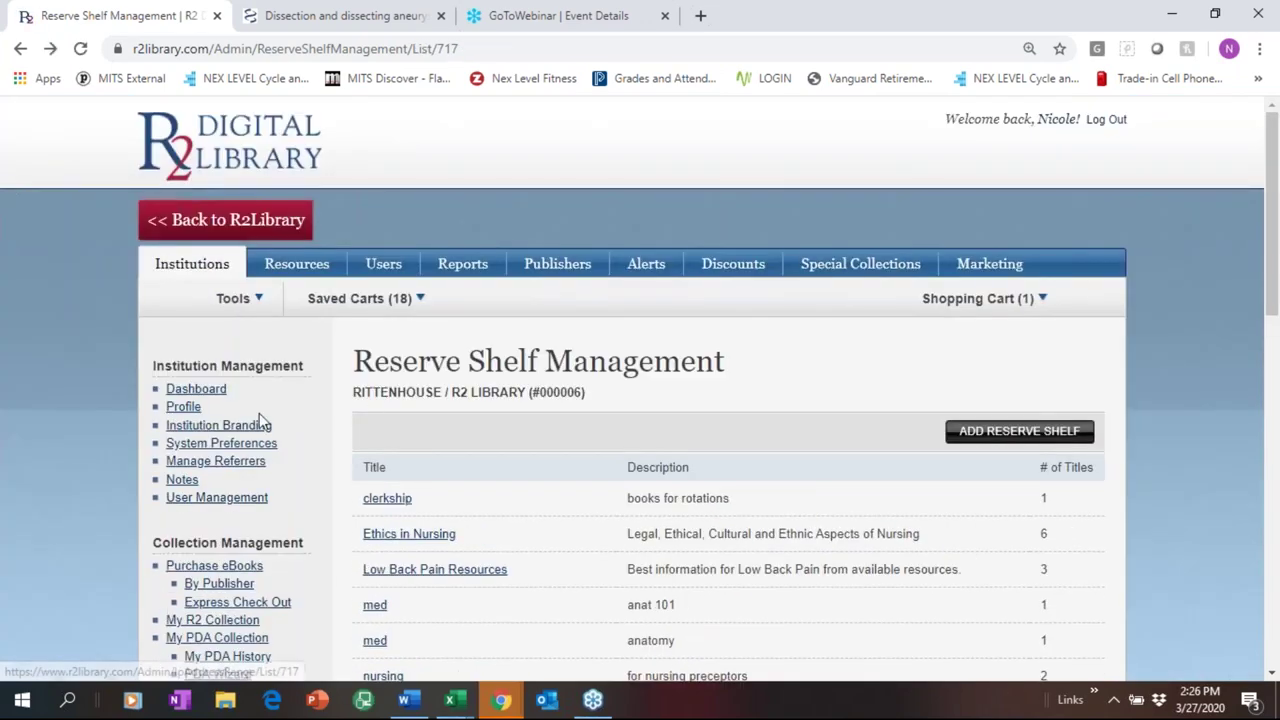
- Look over the expert reviewer, featured and special collection links, and open the Free Resources collection to examine its titles
scroll(255, 450, down, 6)
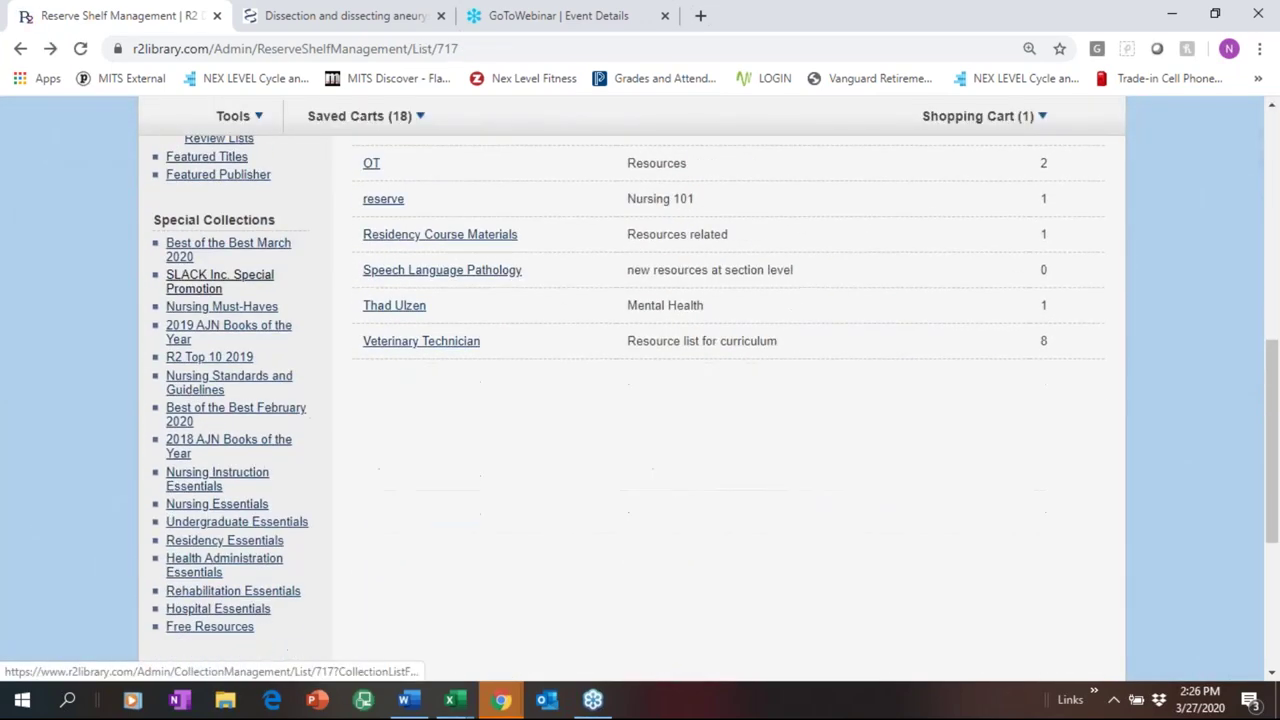
scroll(255, 450, up, 2)
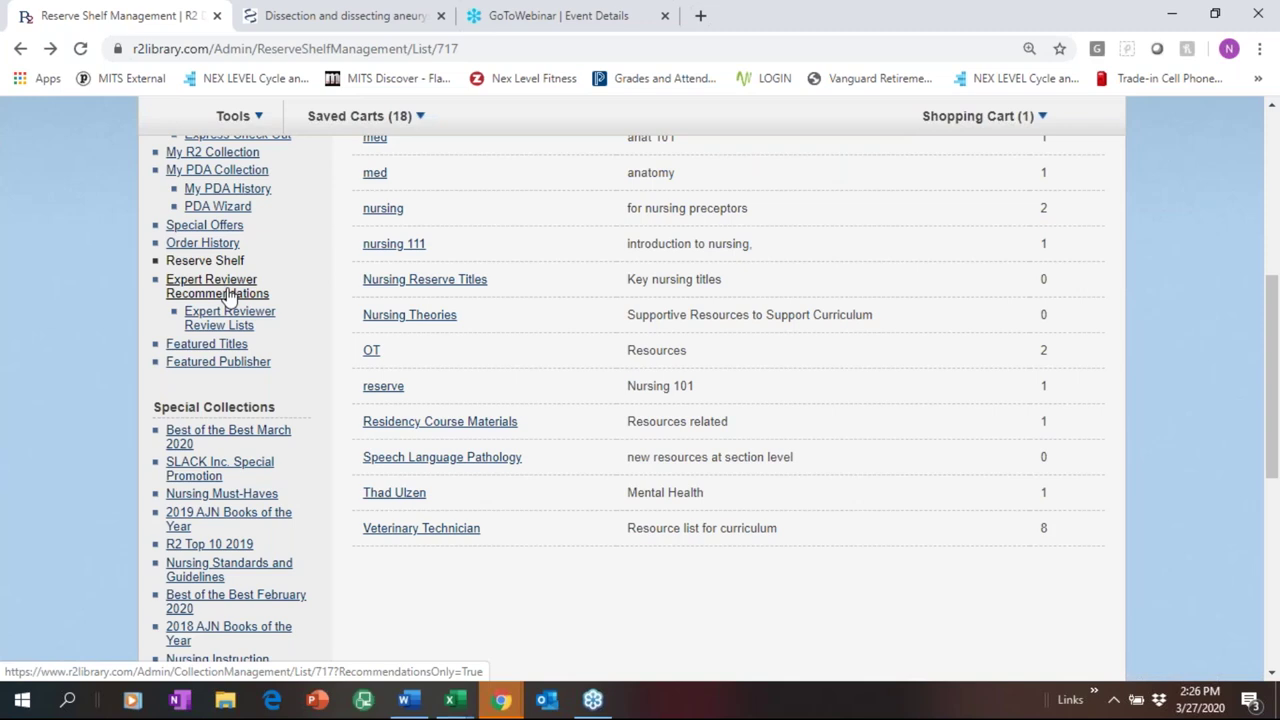
scroll(228, 293, down, 2)
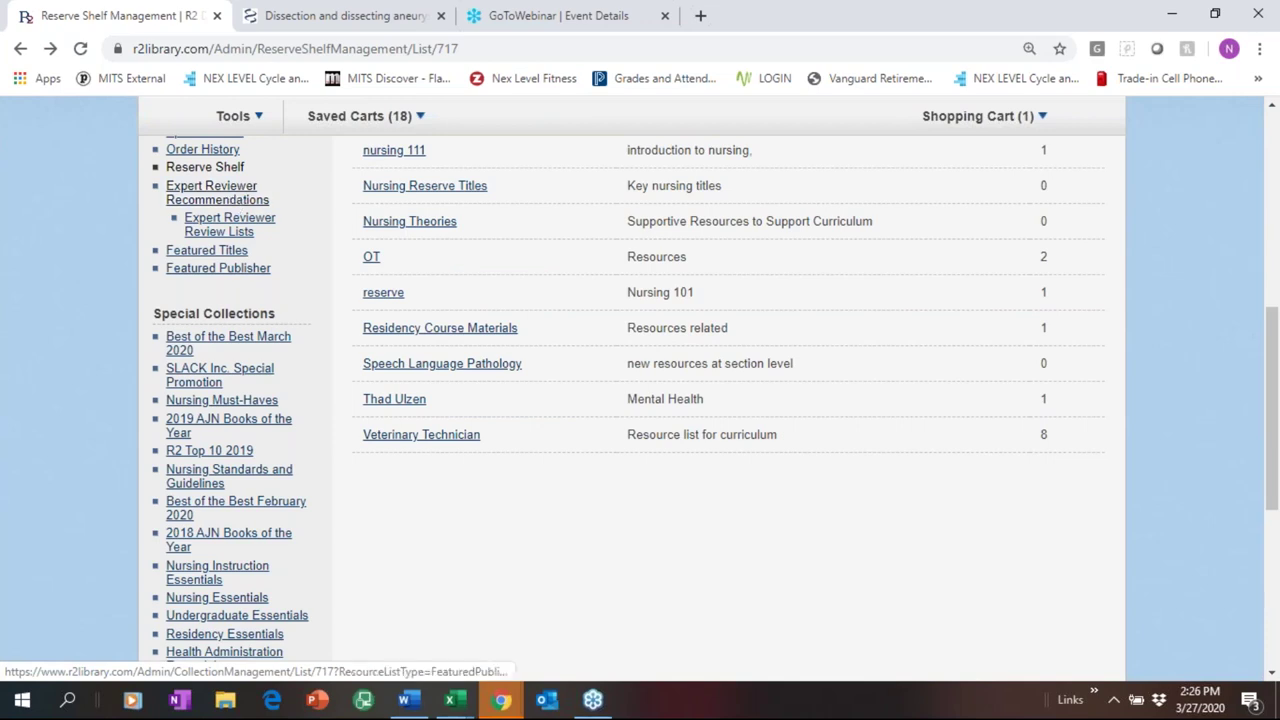
scroll(290, 300, down, 4)
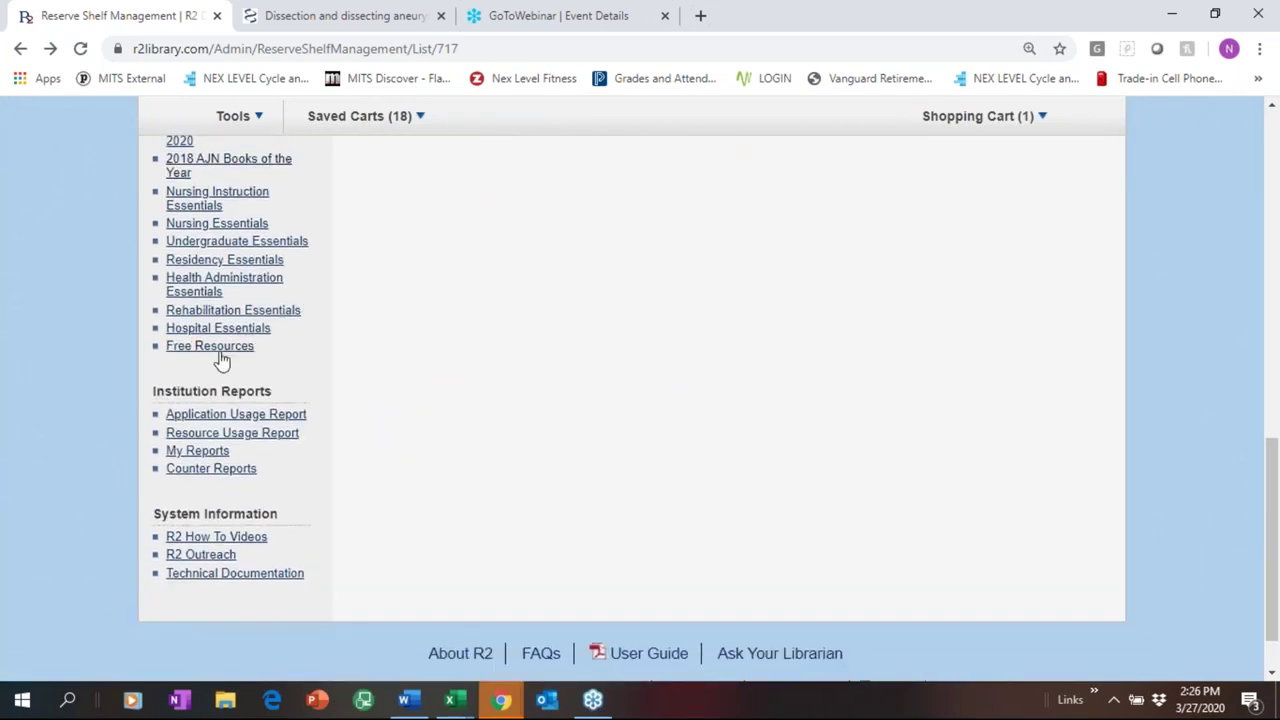
click(210, 346)
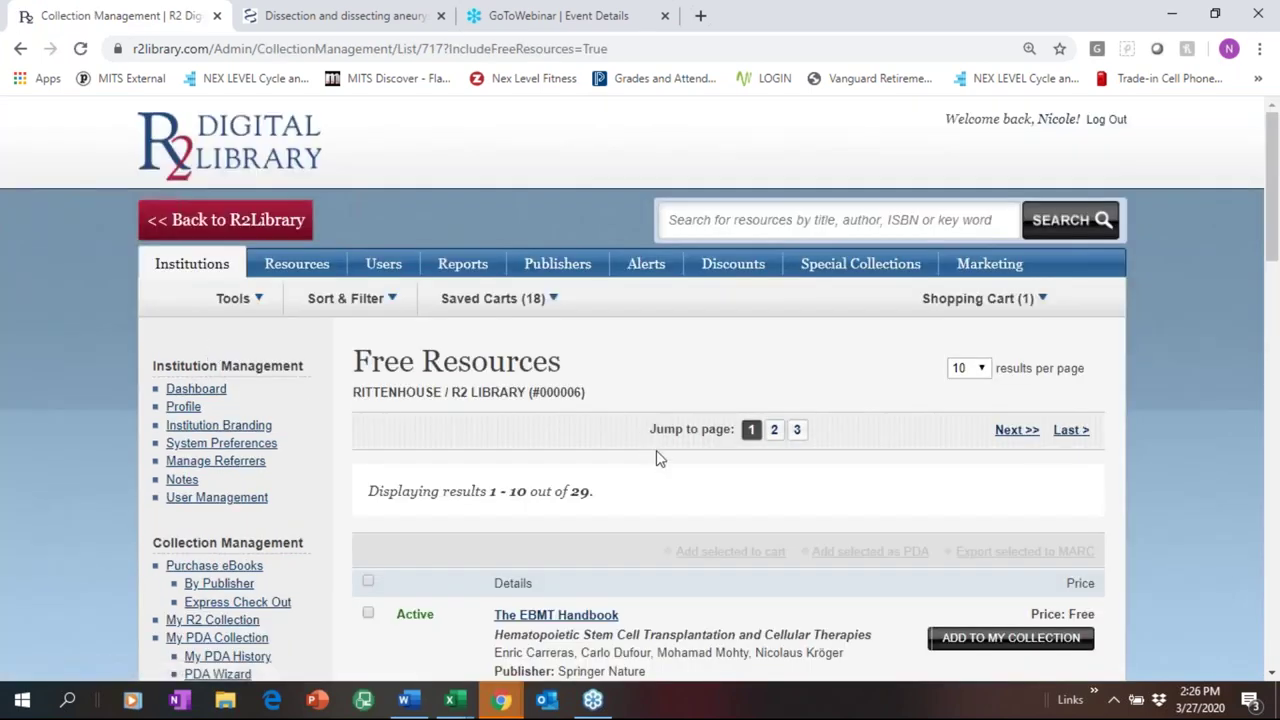
scroll(656, 450, down, 1)
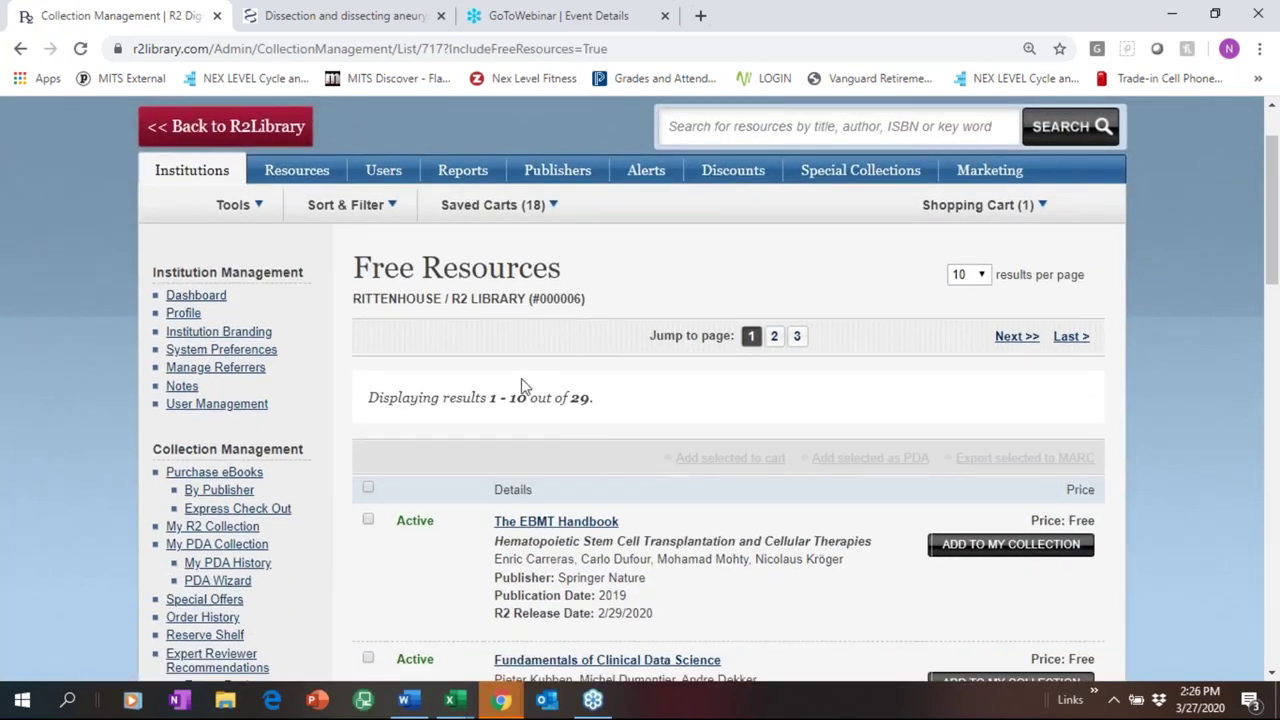
scroll(520, 387, down, 2)
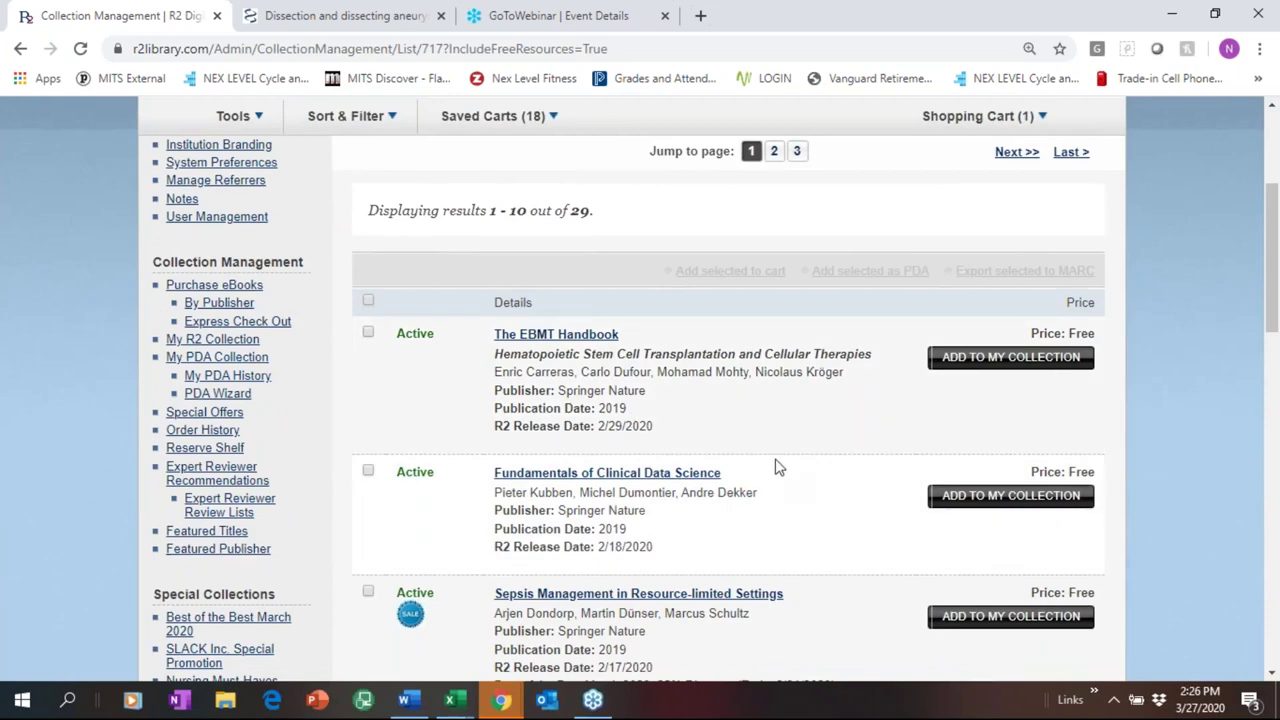
scroll(776, 468, down, 3)
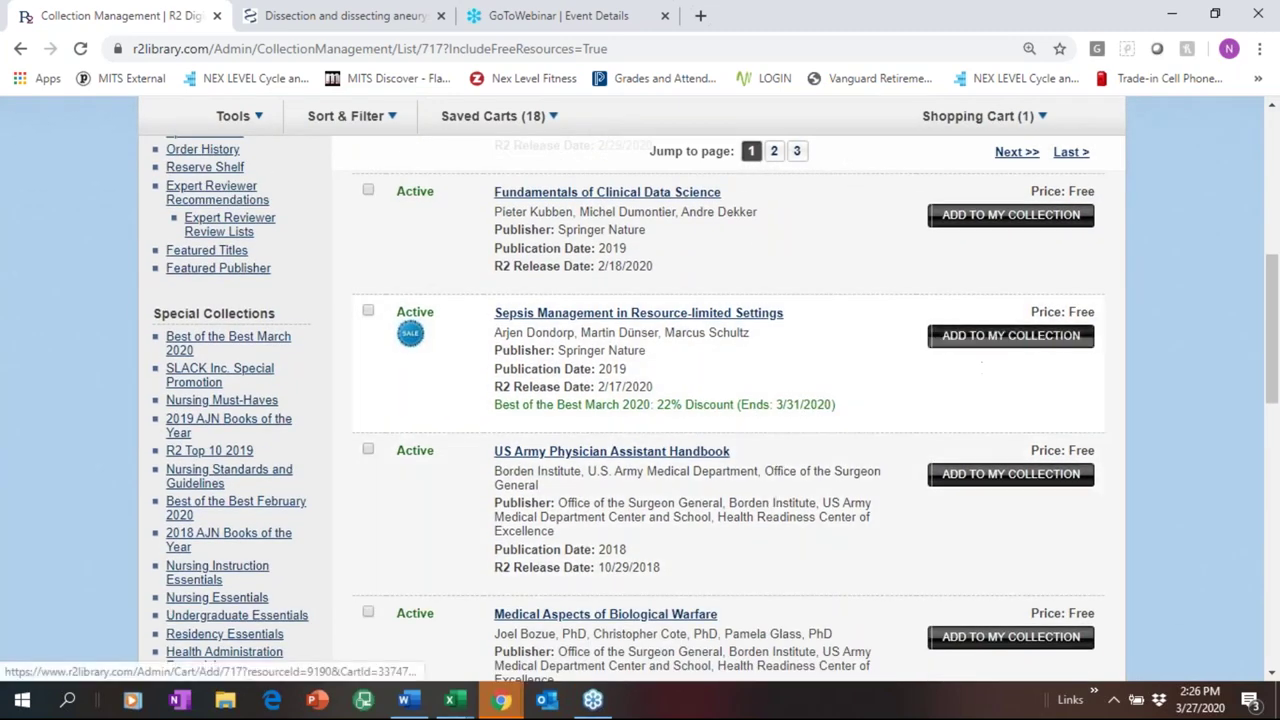
scroll(748, 510, down, 2)
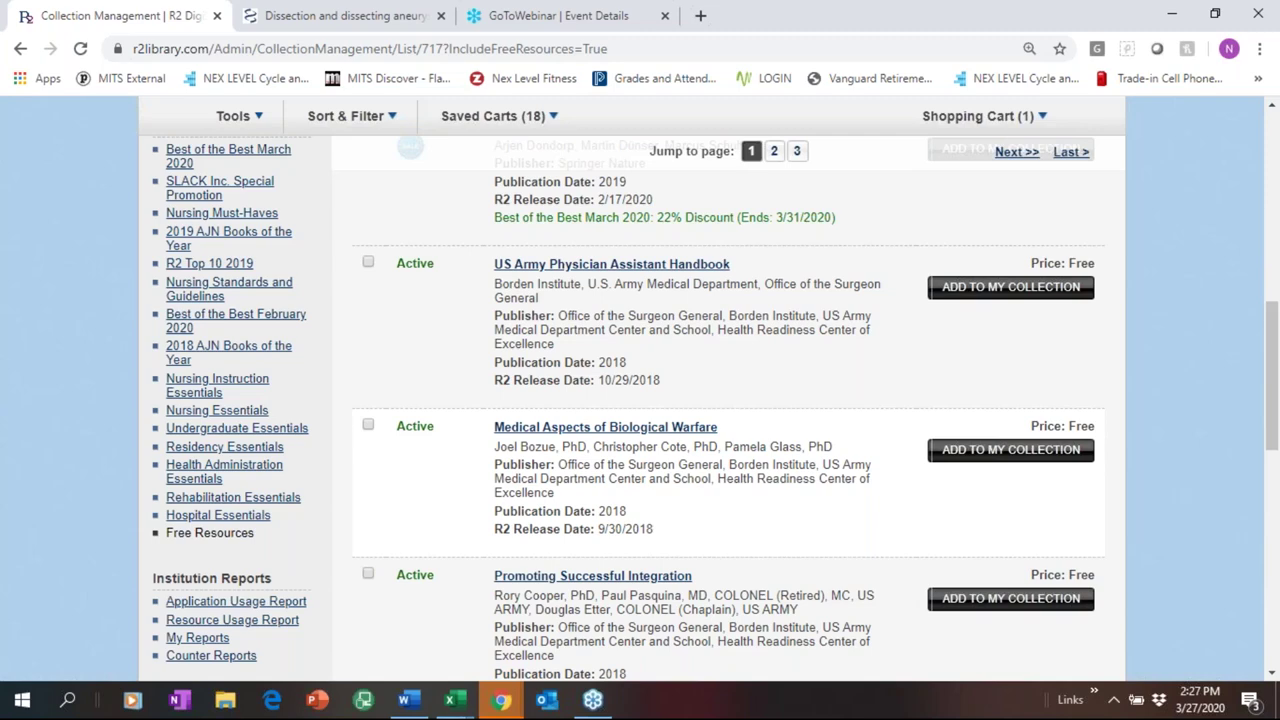
scroll(728, 410, down, 4)
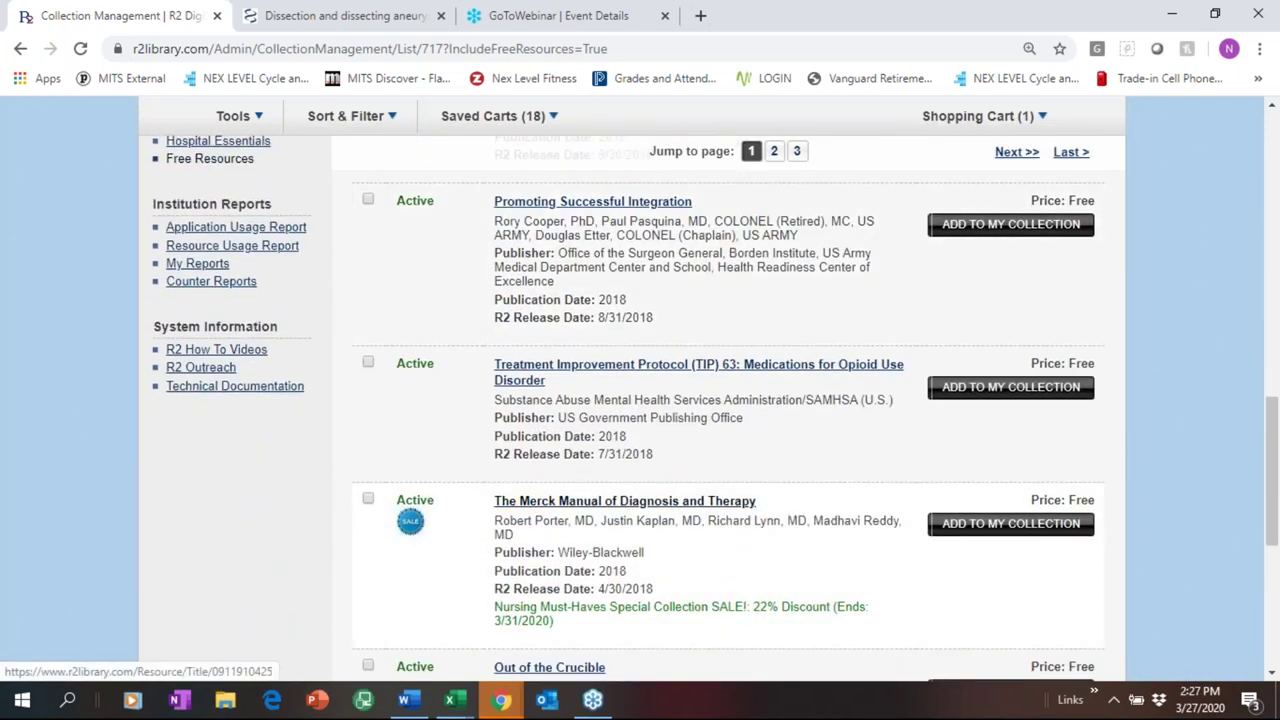
- Examine the titles in the Free Resources collection, including The Merck Manual of Diagnosis and Therapy
scroll(752, 508, down, 1)
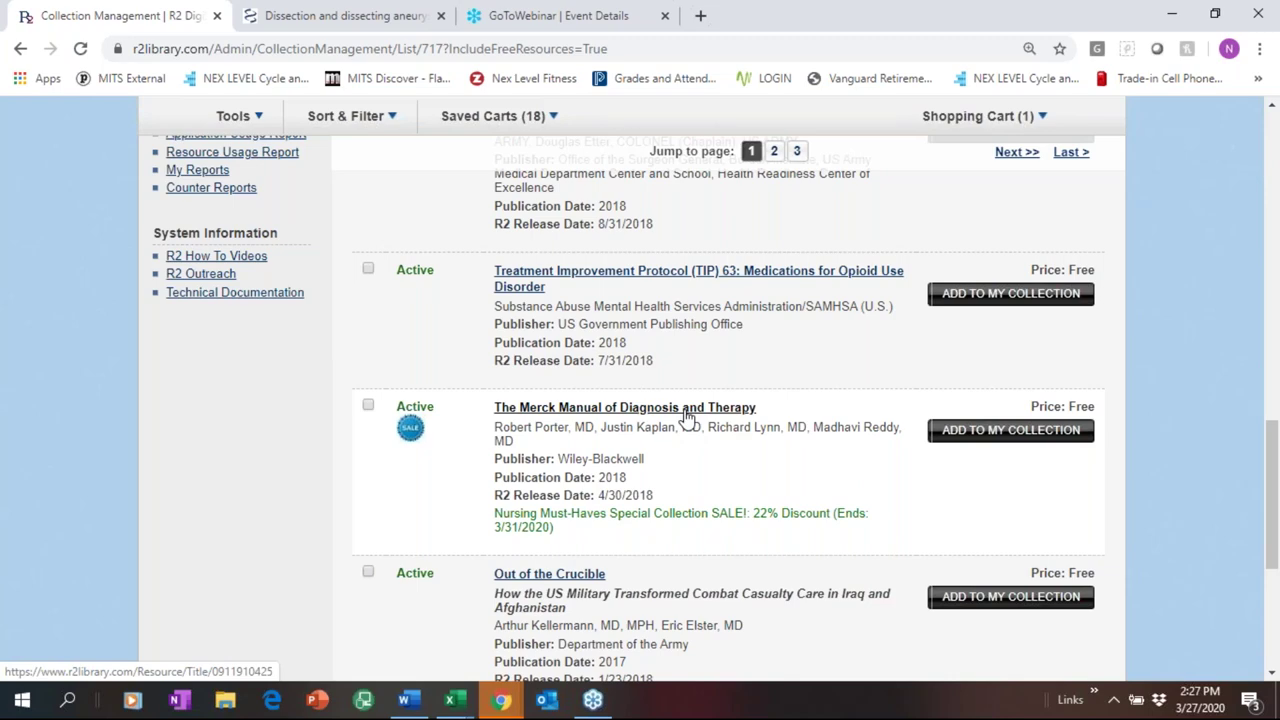
scroll(680, 466, up, 3)
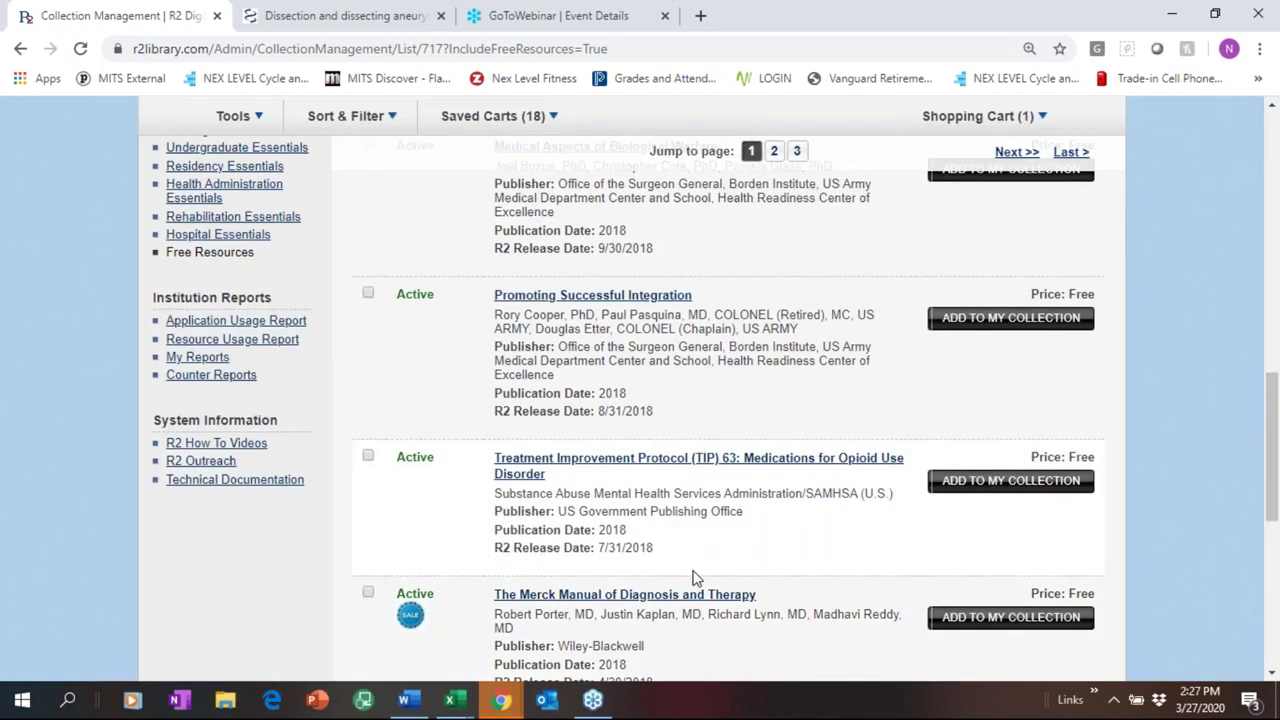
scroll(700, 590, up, 10)
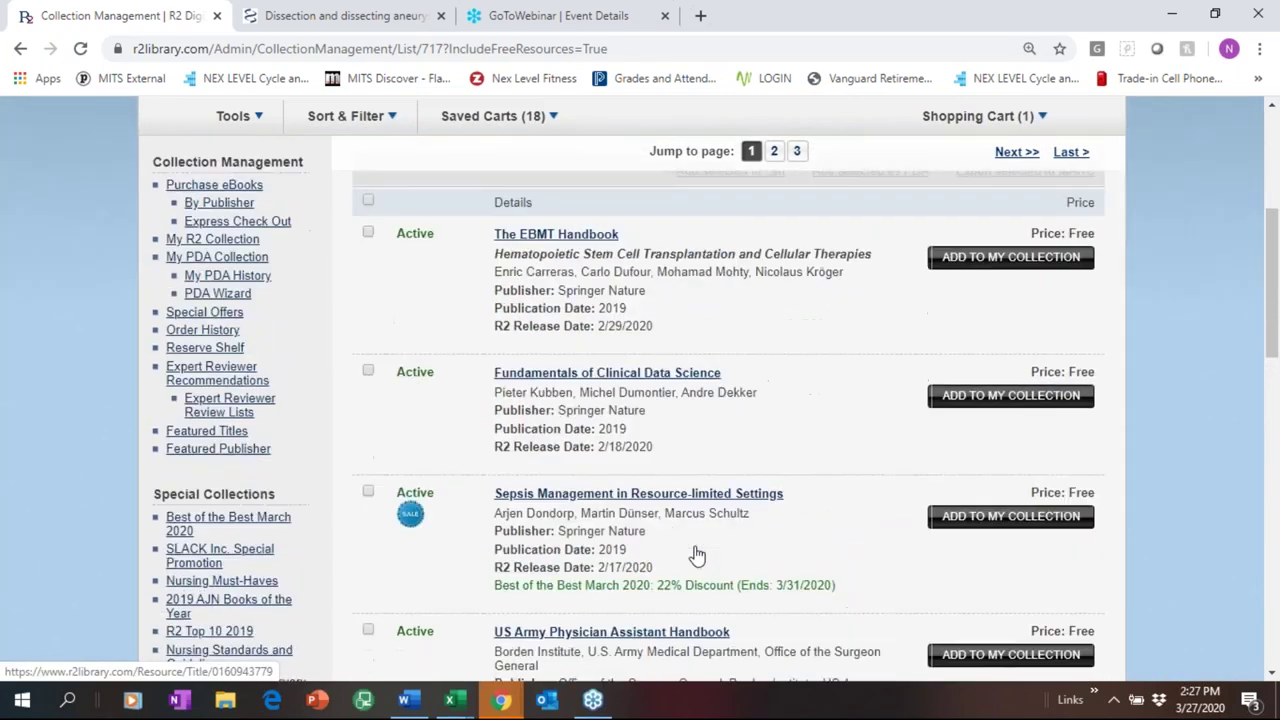
scroll(687, 540, up, 3)
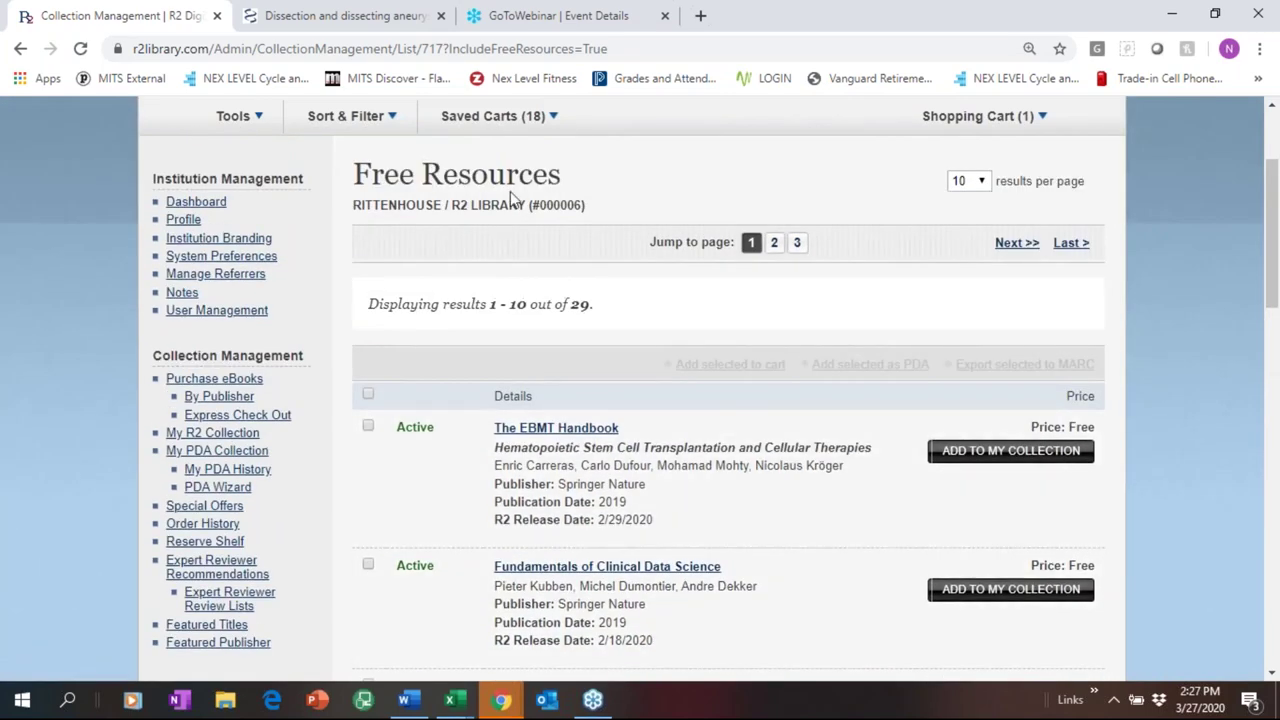
scroll(722, 407, down, 8)
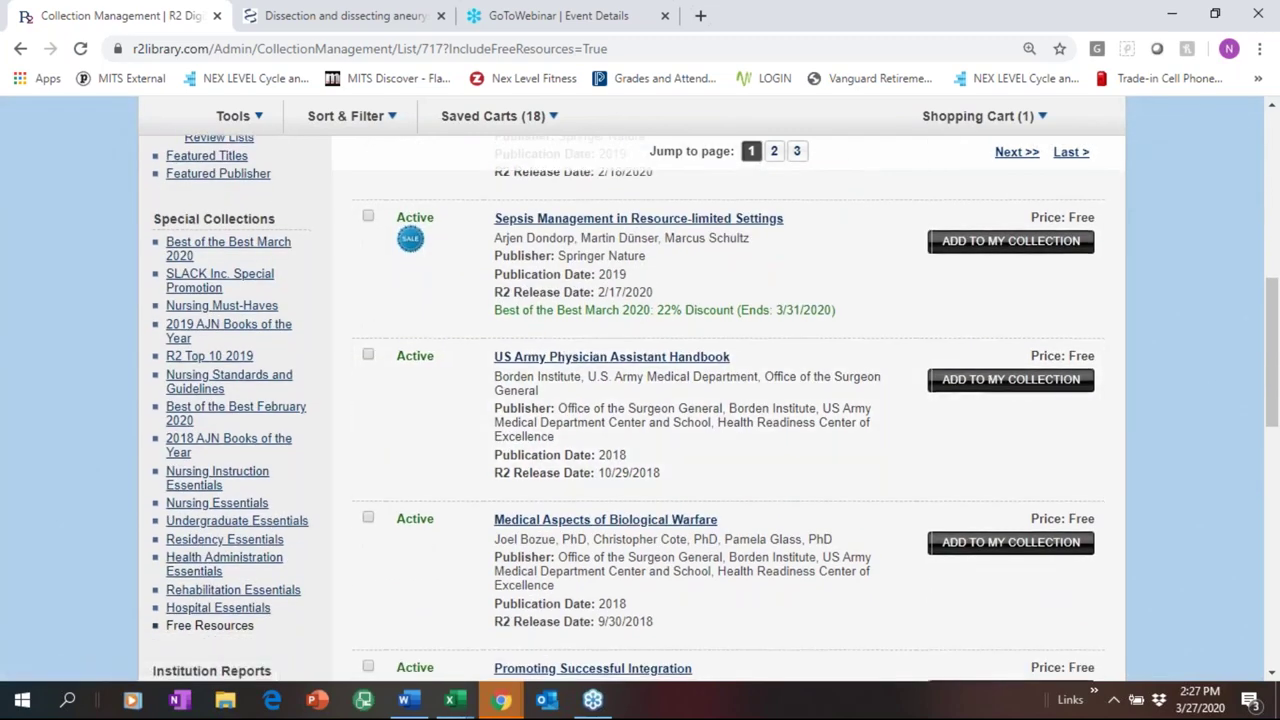
scroll(234, 560, down, 3)
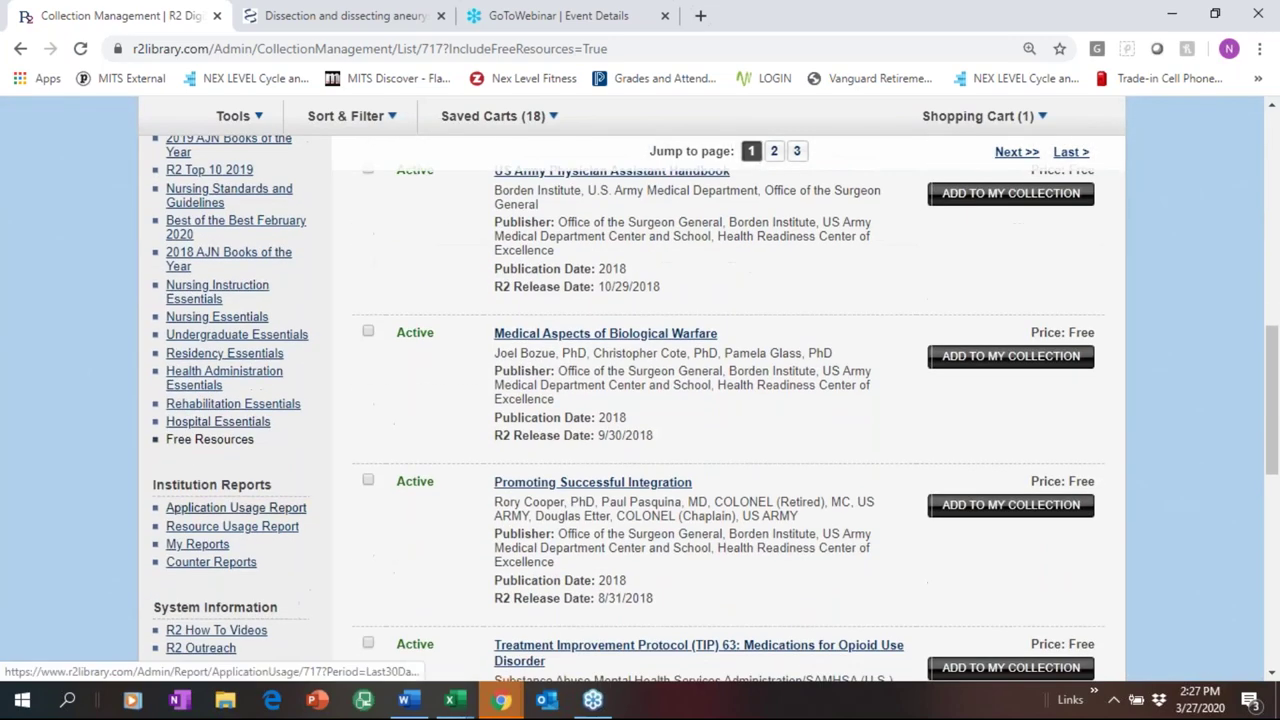
- Look over the sort and filter options of the collection list down to the Free Resources filter, without applying any
click(373, 120)
scroll(646, 569, down, 3)
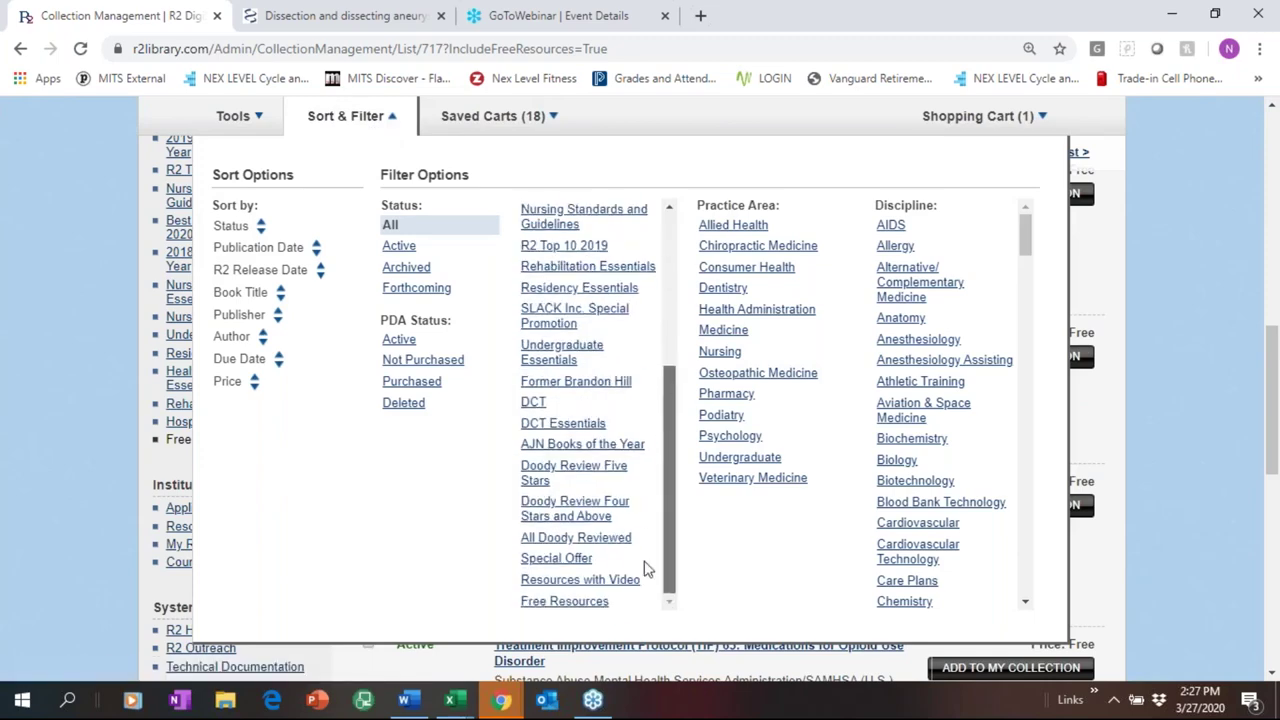
click(78, 327)
- Run the Resource Usage Report for the last 12 months, sorted by Content Retrievals
scroll(309, 360, down, 3)
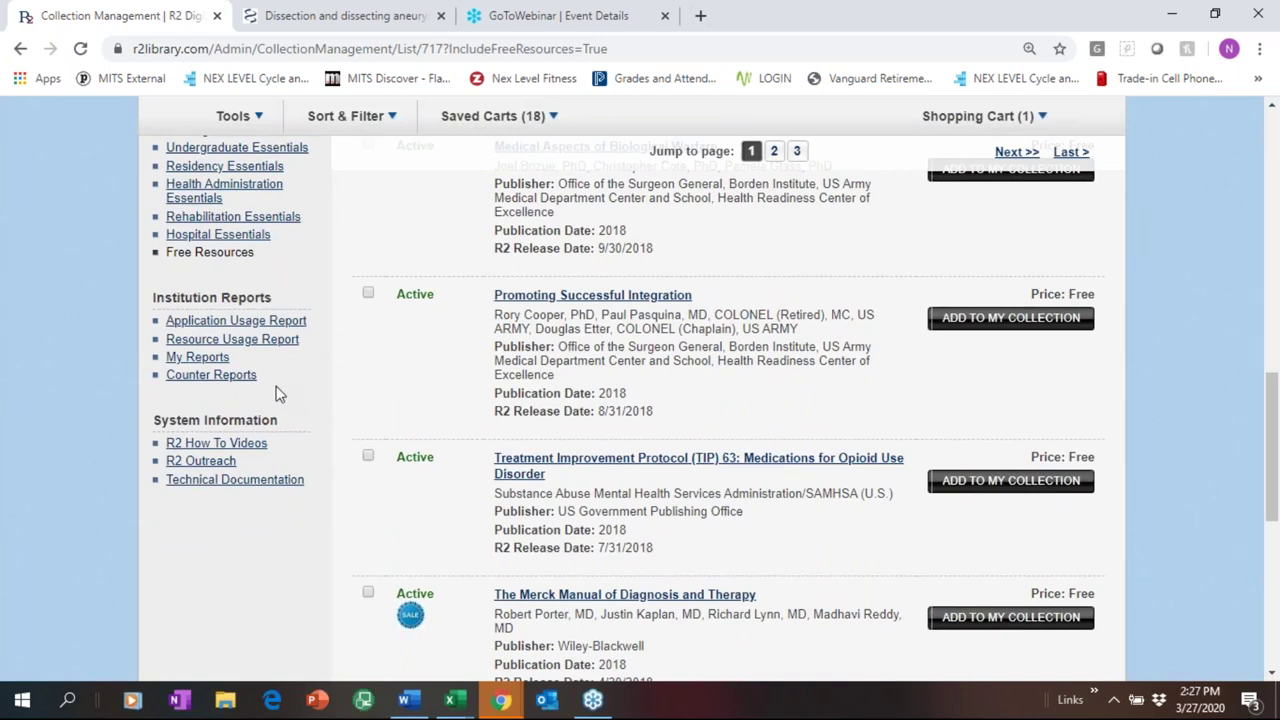
click(227, 345)
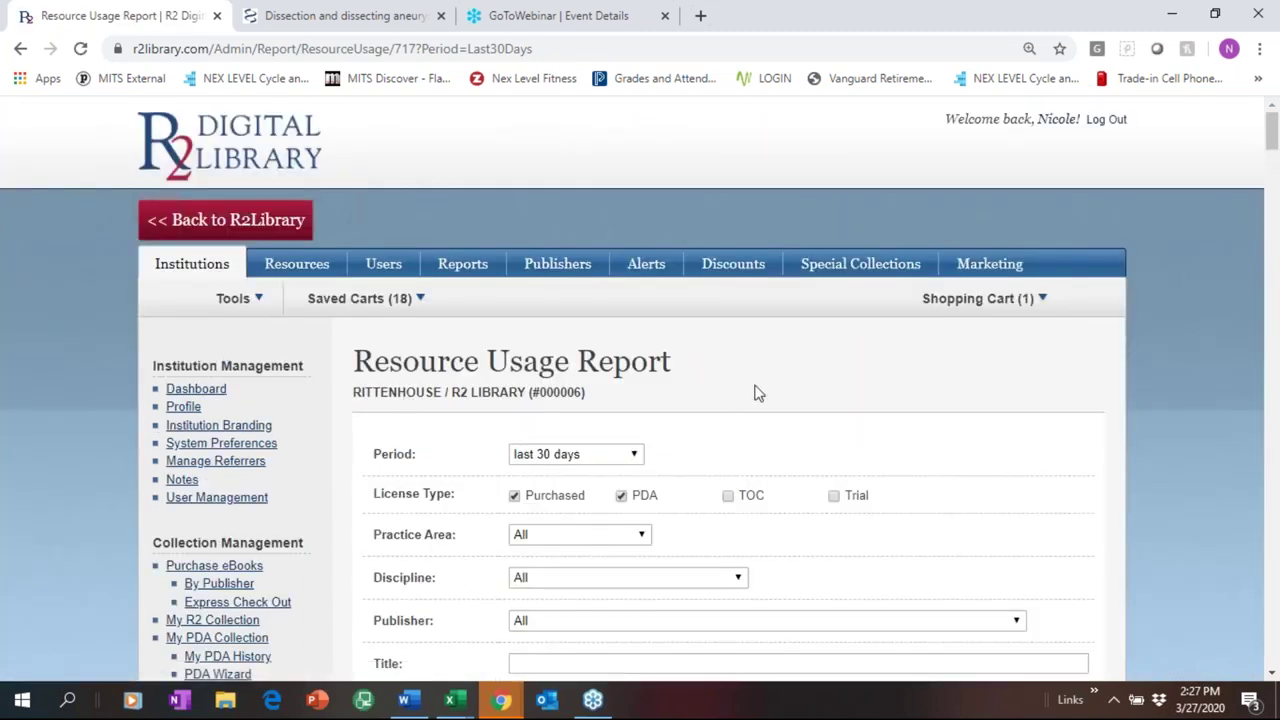
scroll(760, 385, down, 3)
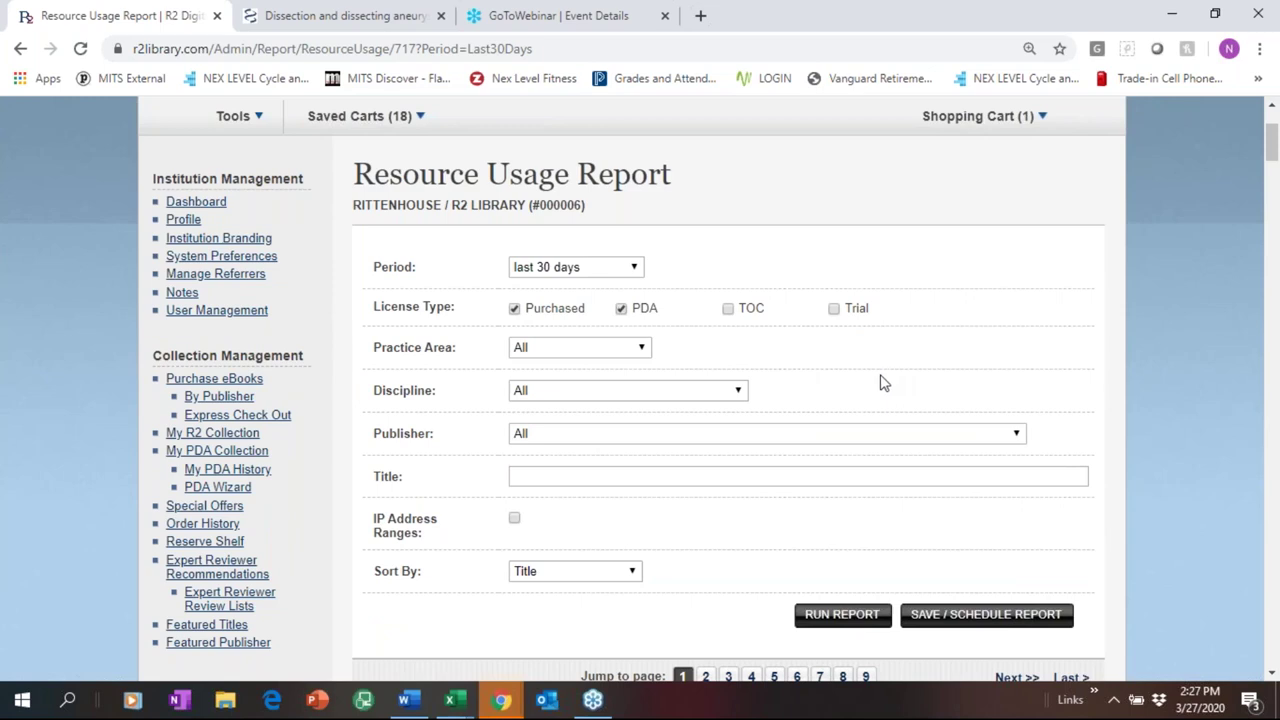
click(631, 270)
click(617, 287)
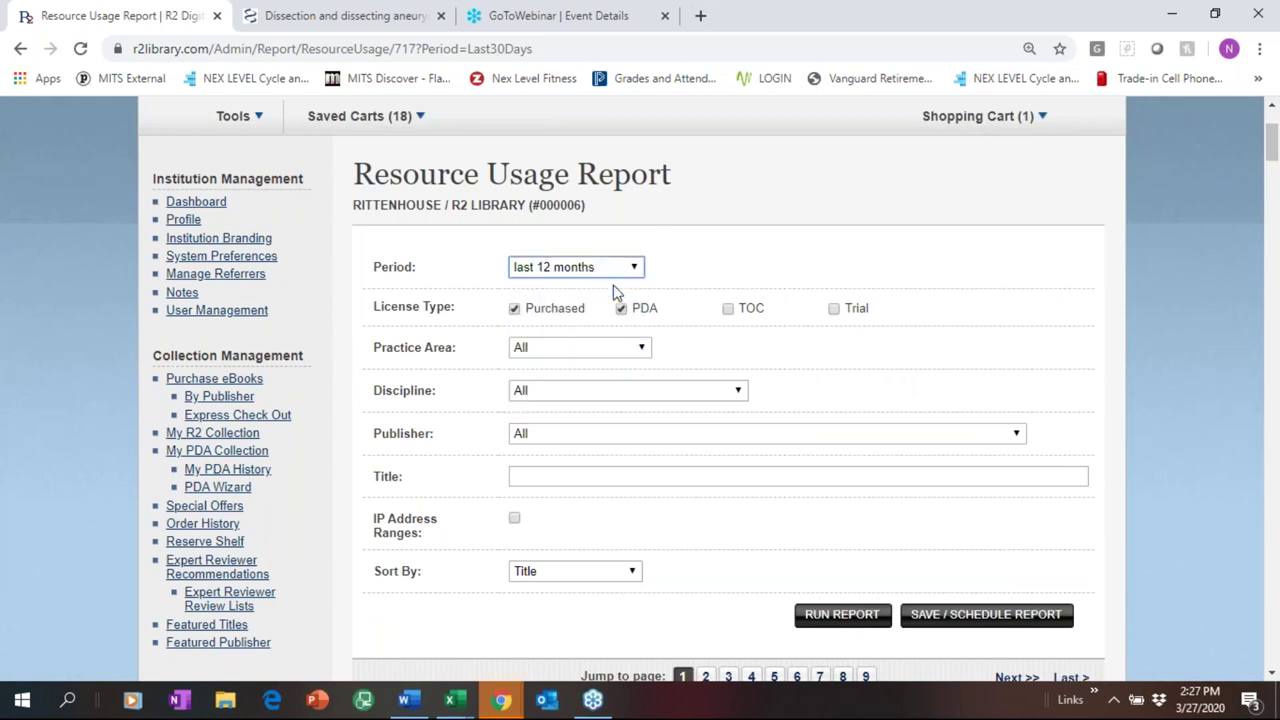
click(576, 577)
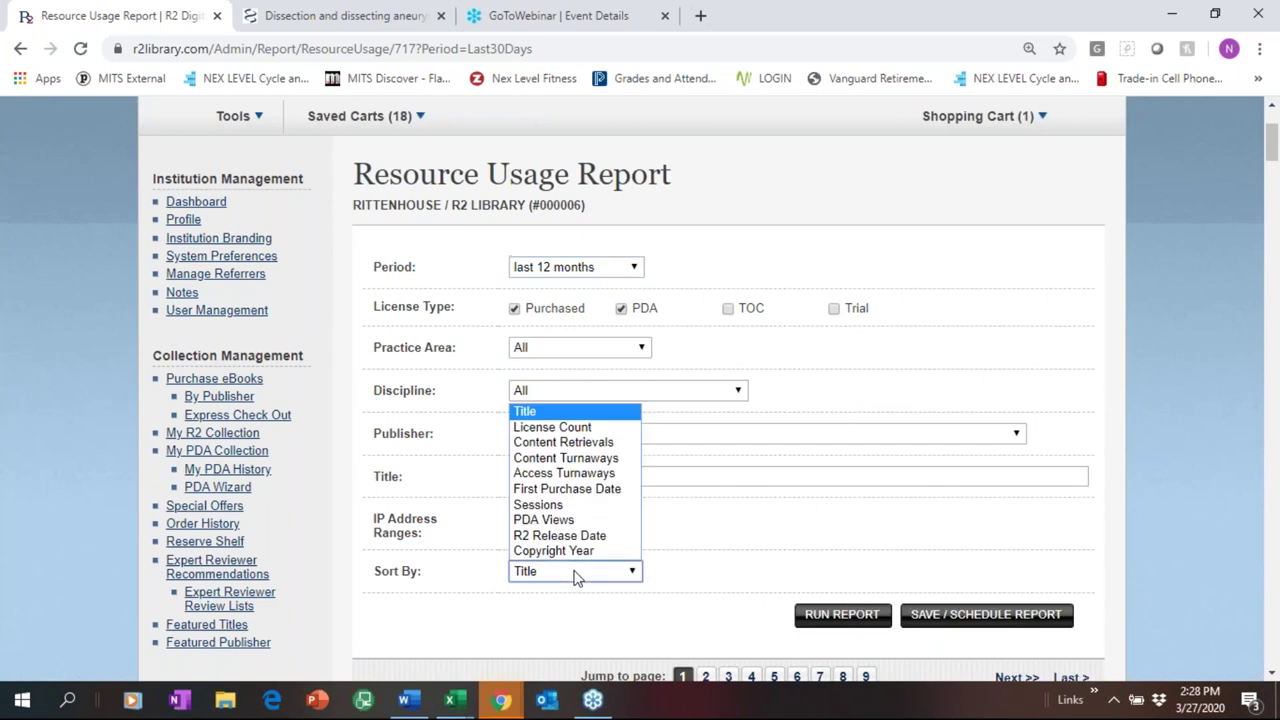
click(598, 443)
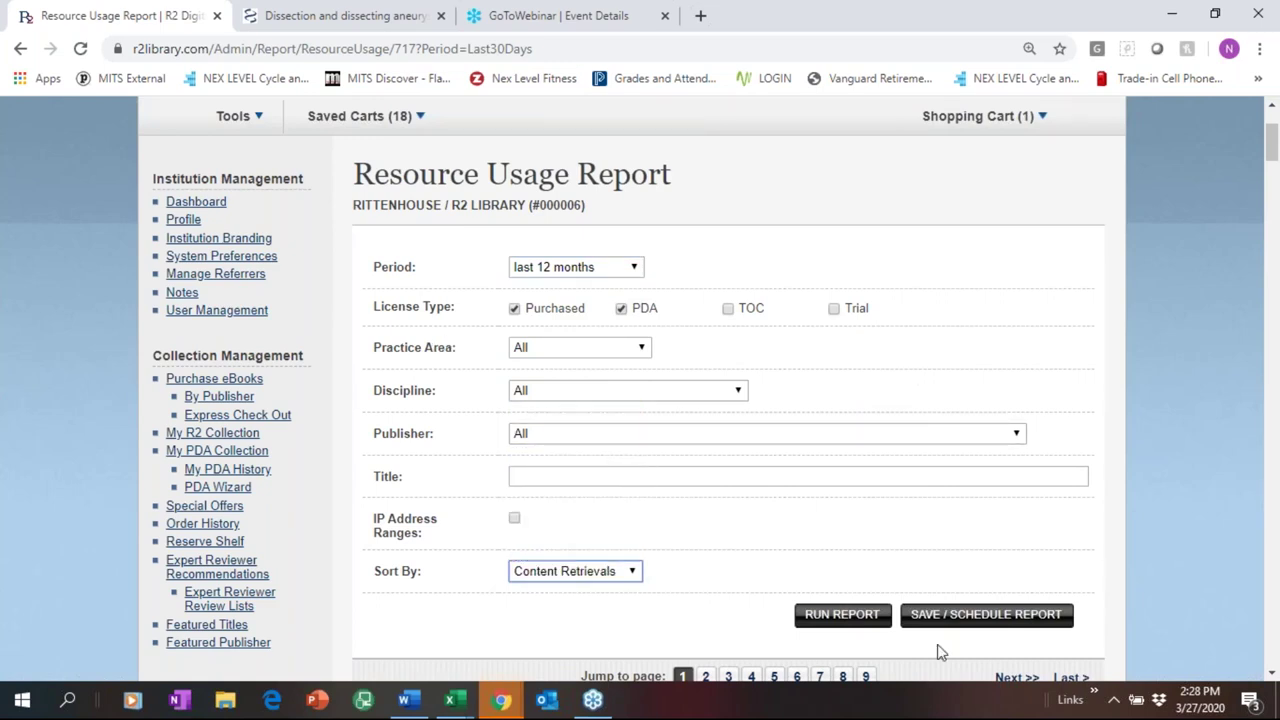
click(845, 617)
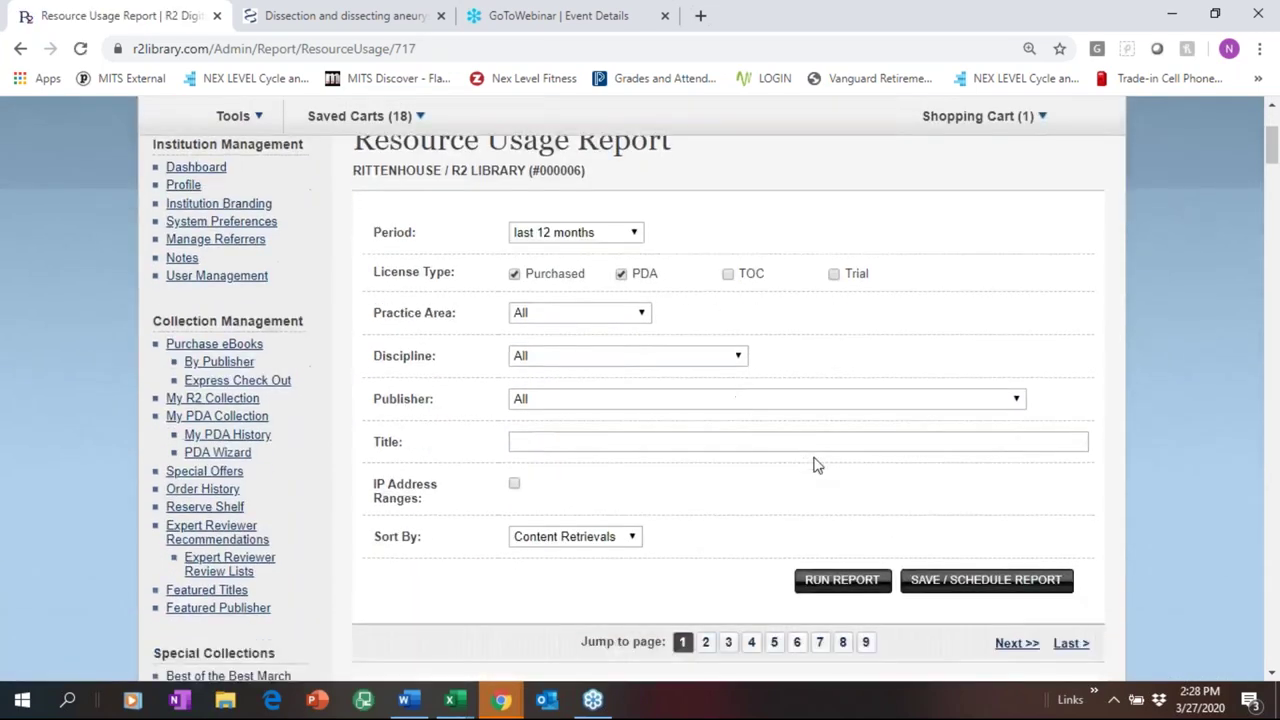
- Examine the usage and cost statistics of the titles in the Resource Usage Report and check its save/schedule option
scroll(814, 463, down, 4)
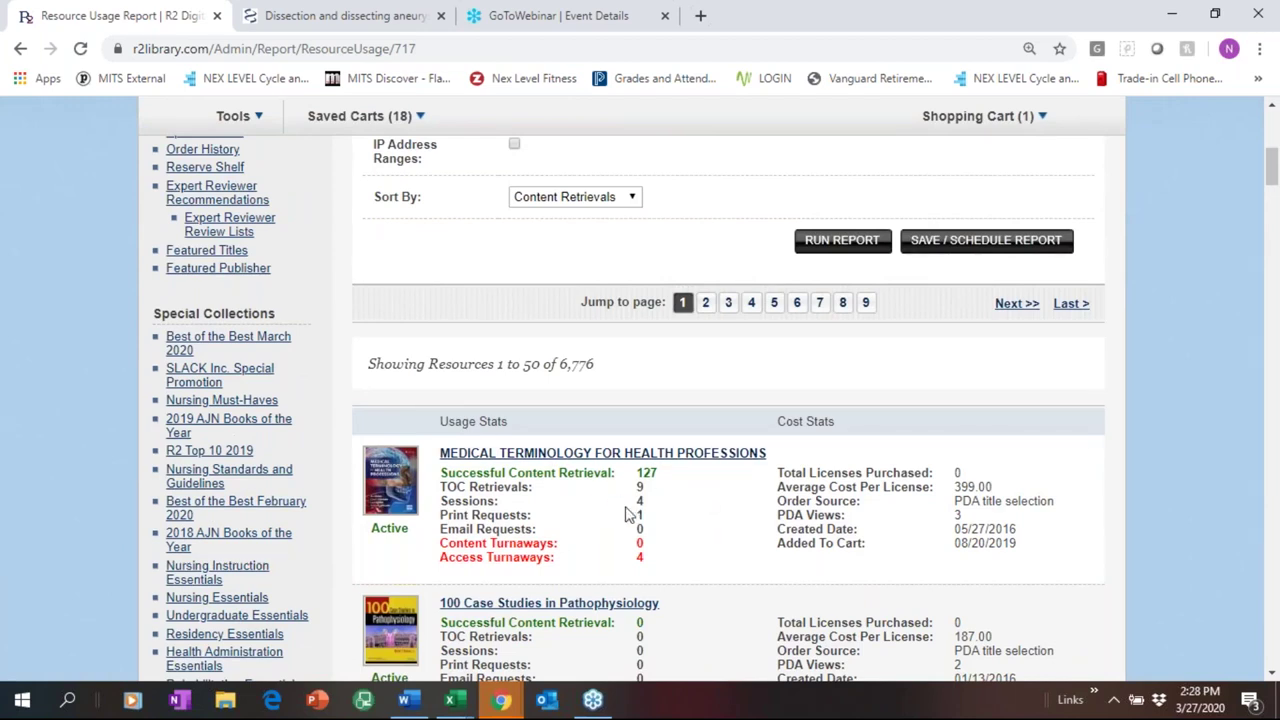
scroll(628, 500, down, 4)
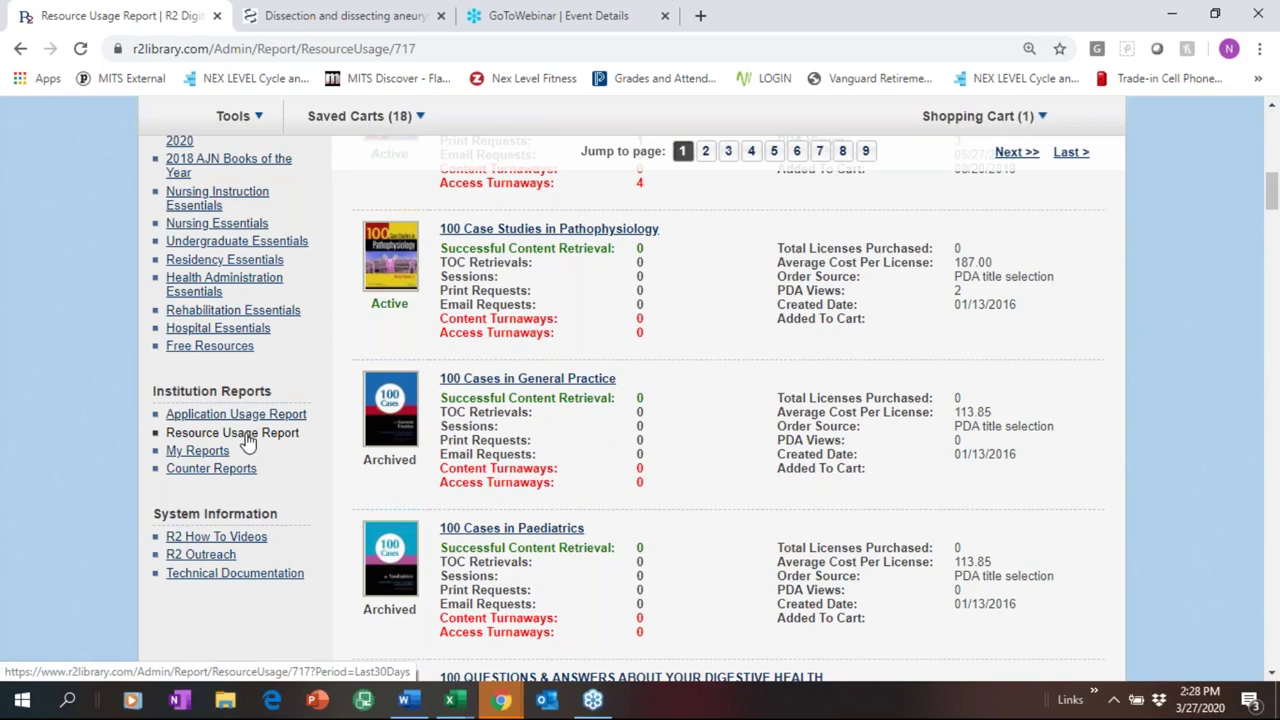
scroll(640, 497, up, 4)
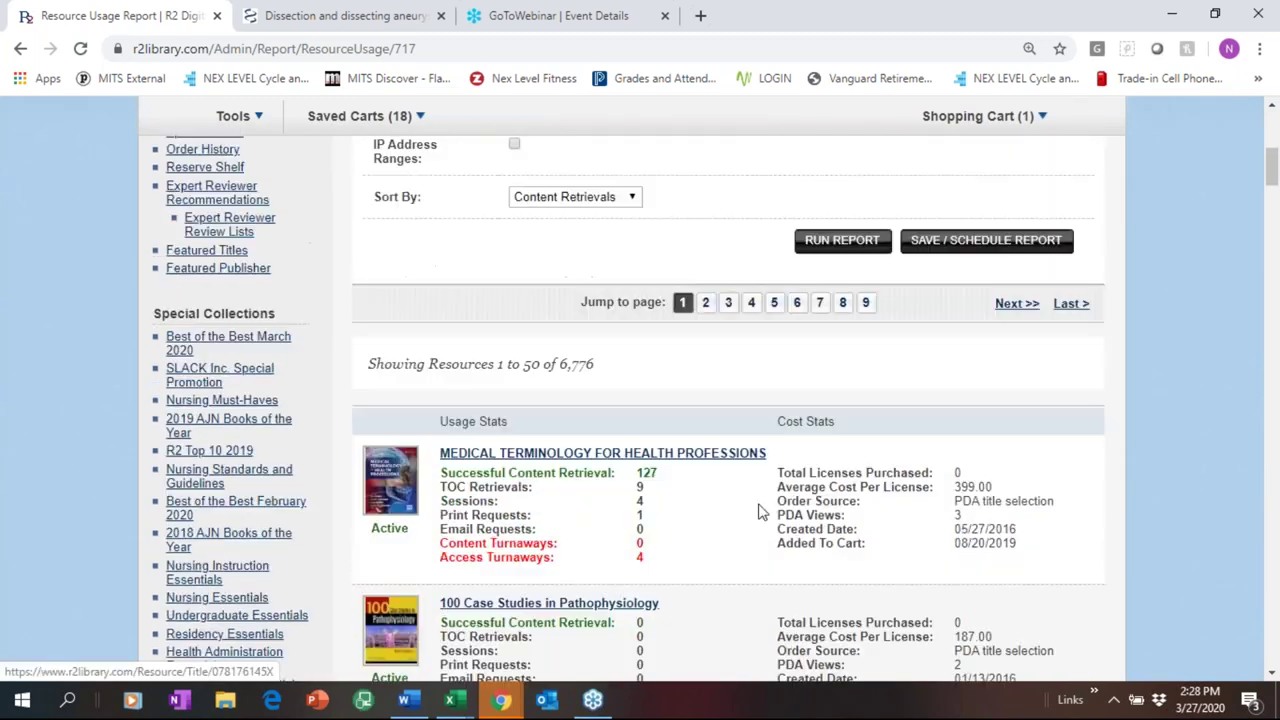
click(963, 246)
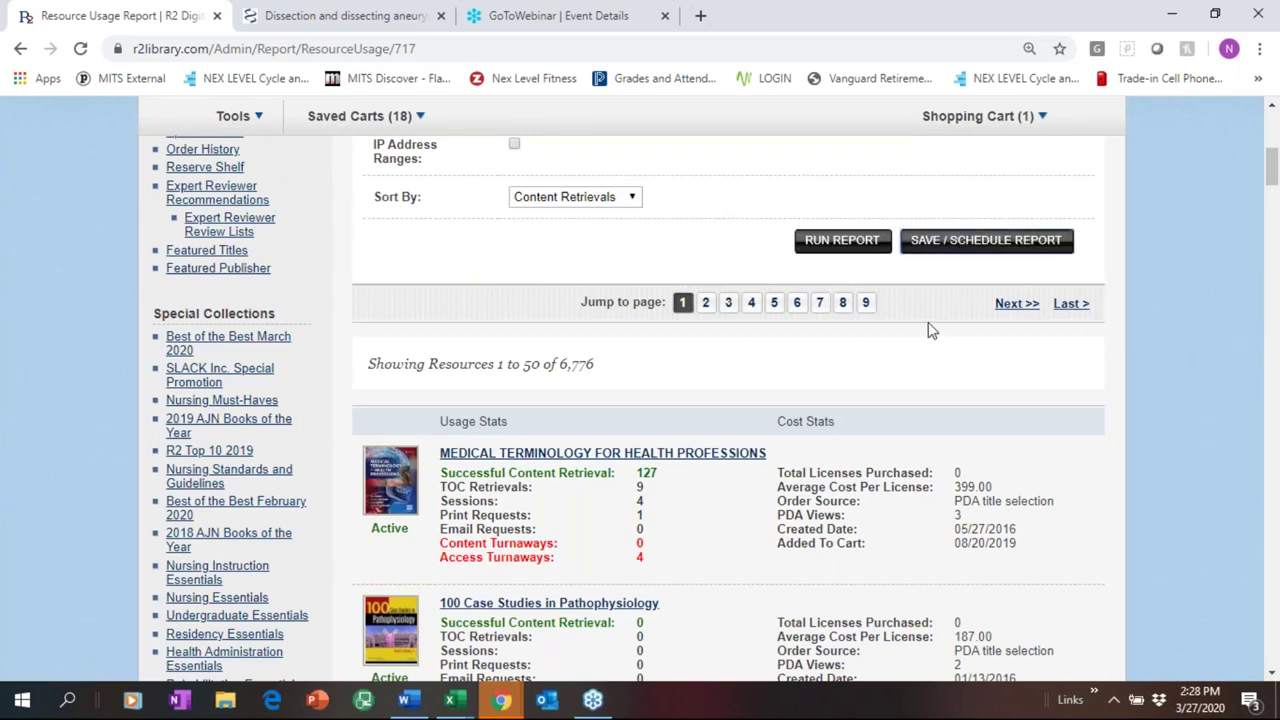
scroll(927, 393, up, 1)
scroll(928, 394, up, 1)
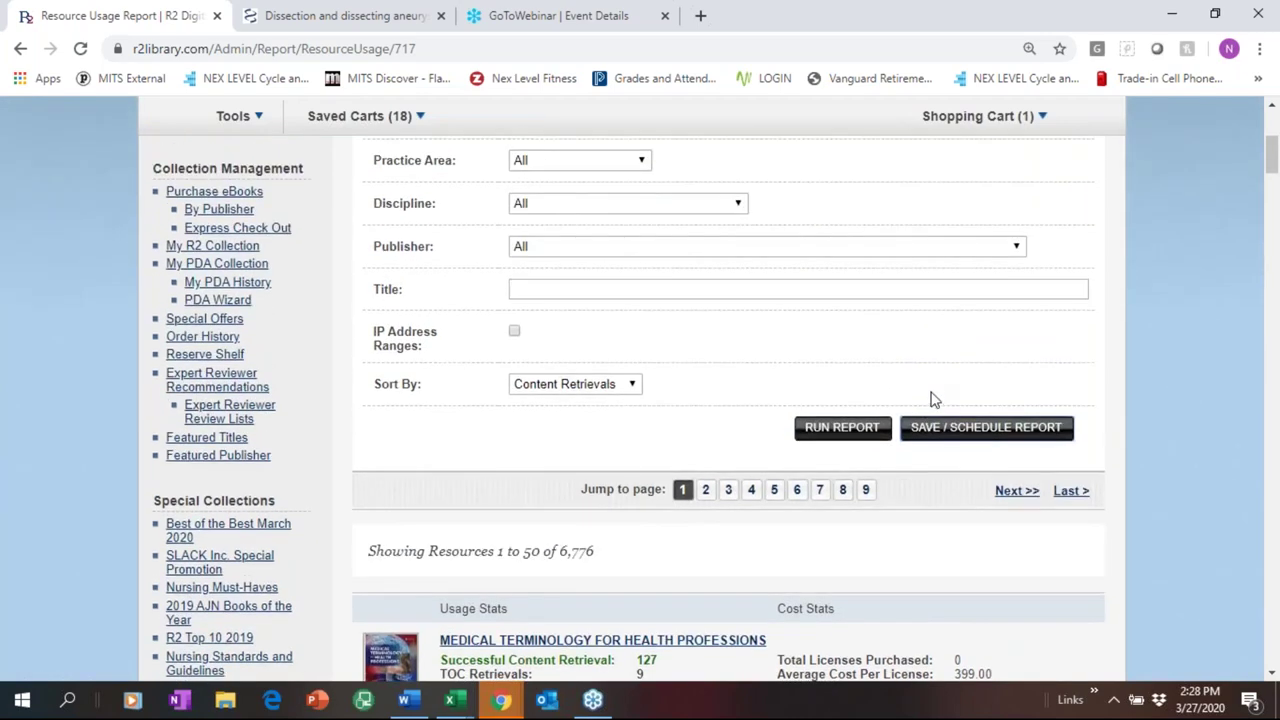
scroll(930, 395, down, 1)
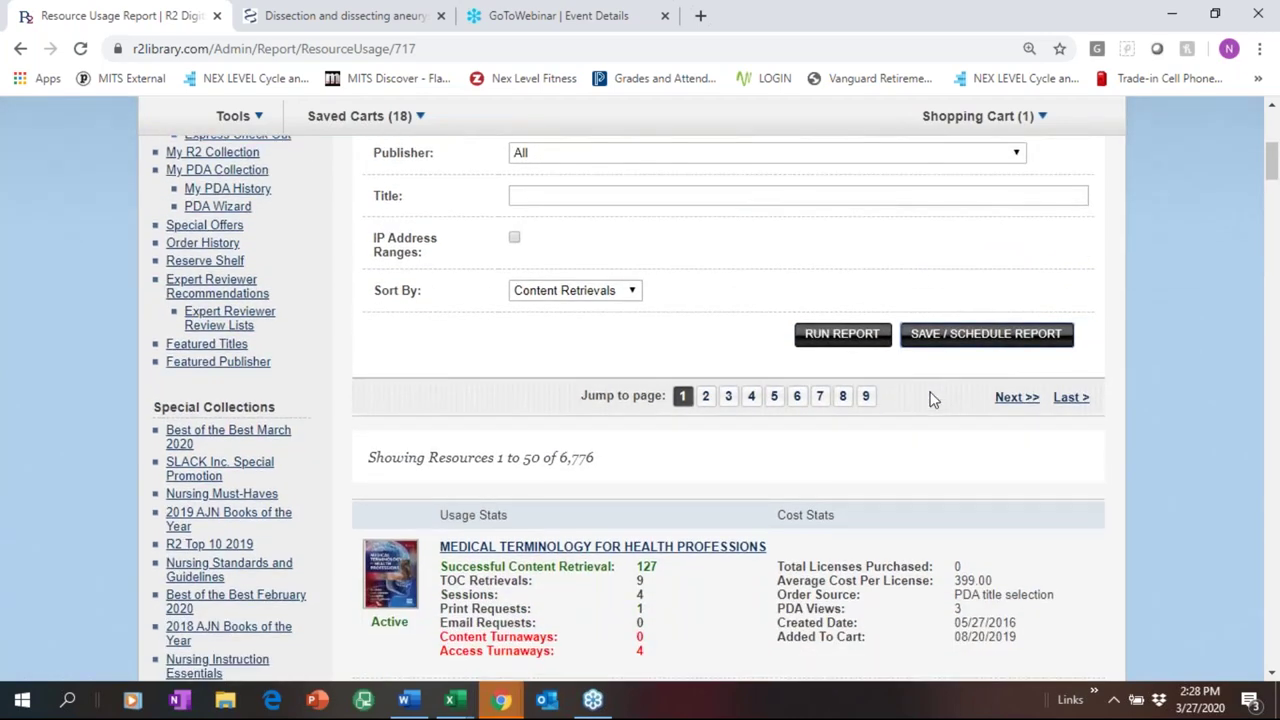
- Open the Counter Reports from the institution reports and review the available book and platform reports
scroll(930, 398, down, 3)
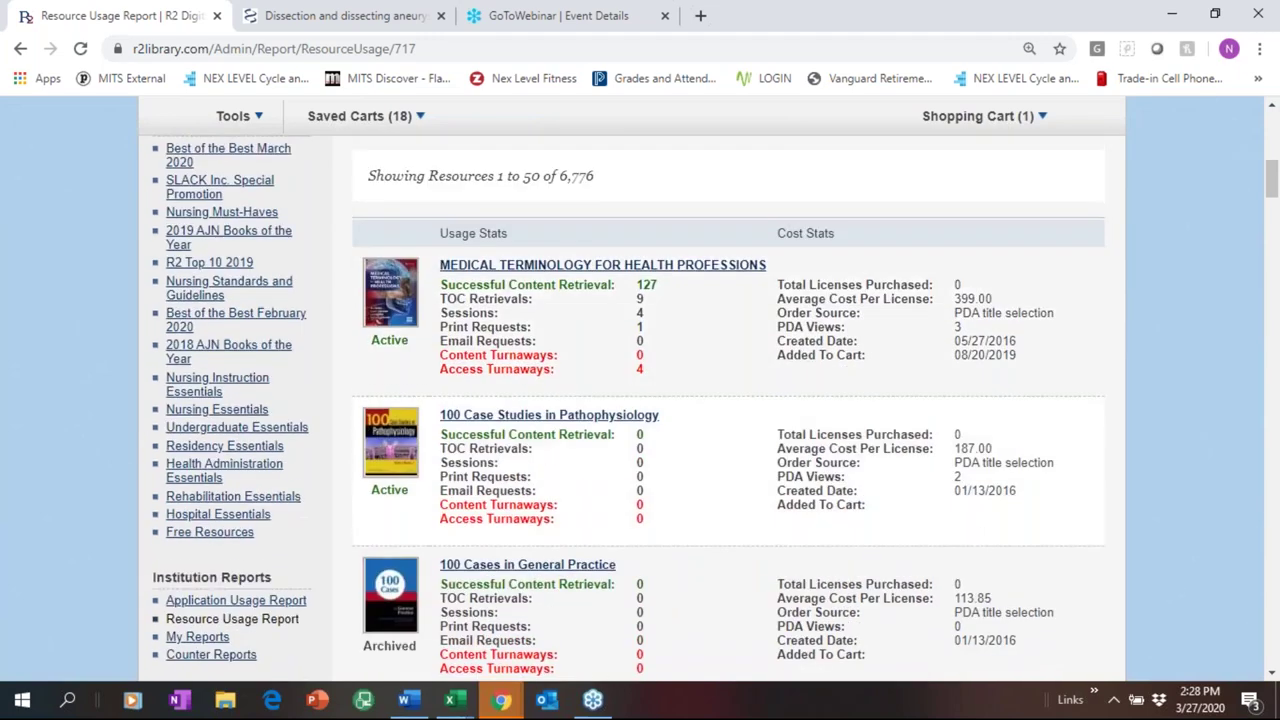
scroll(148, 350, down, 3)
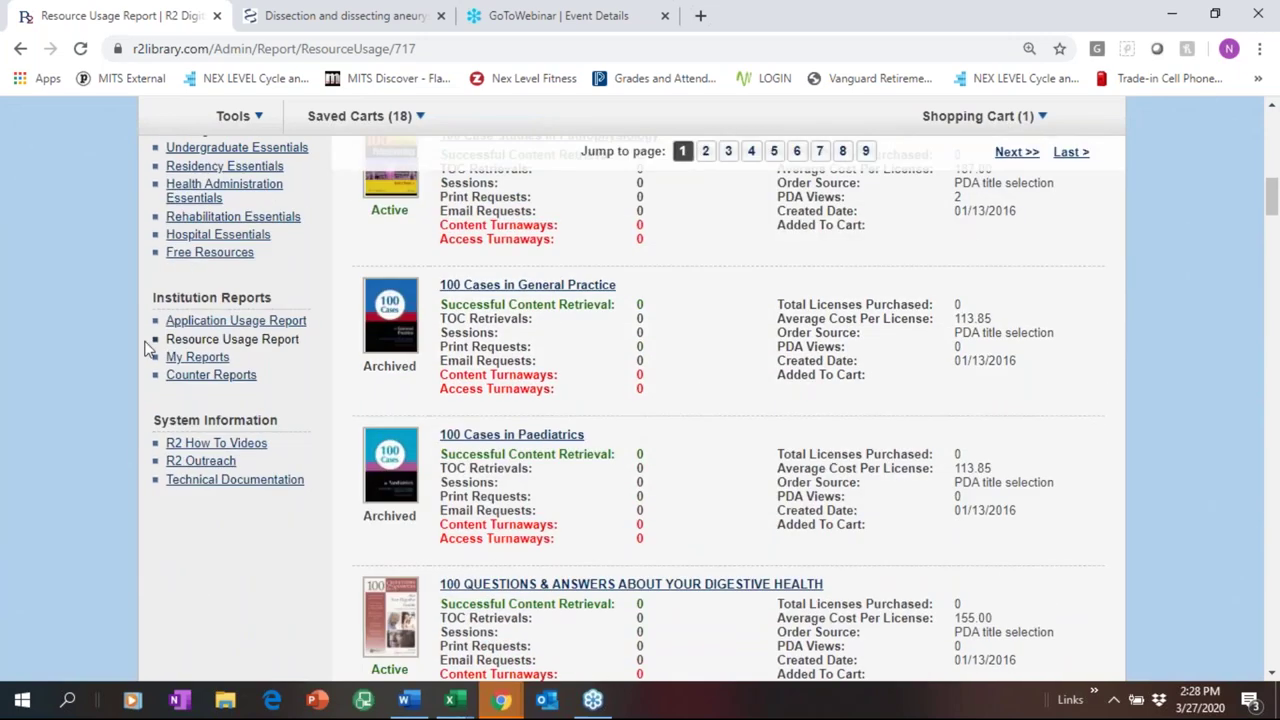
click(238, 382)
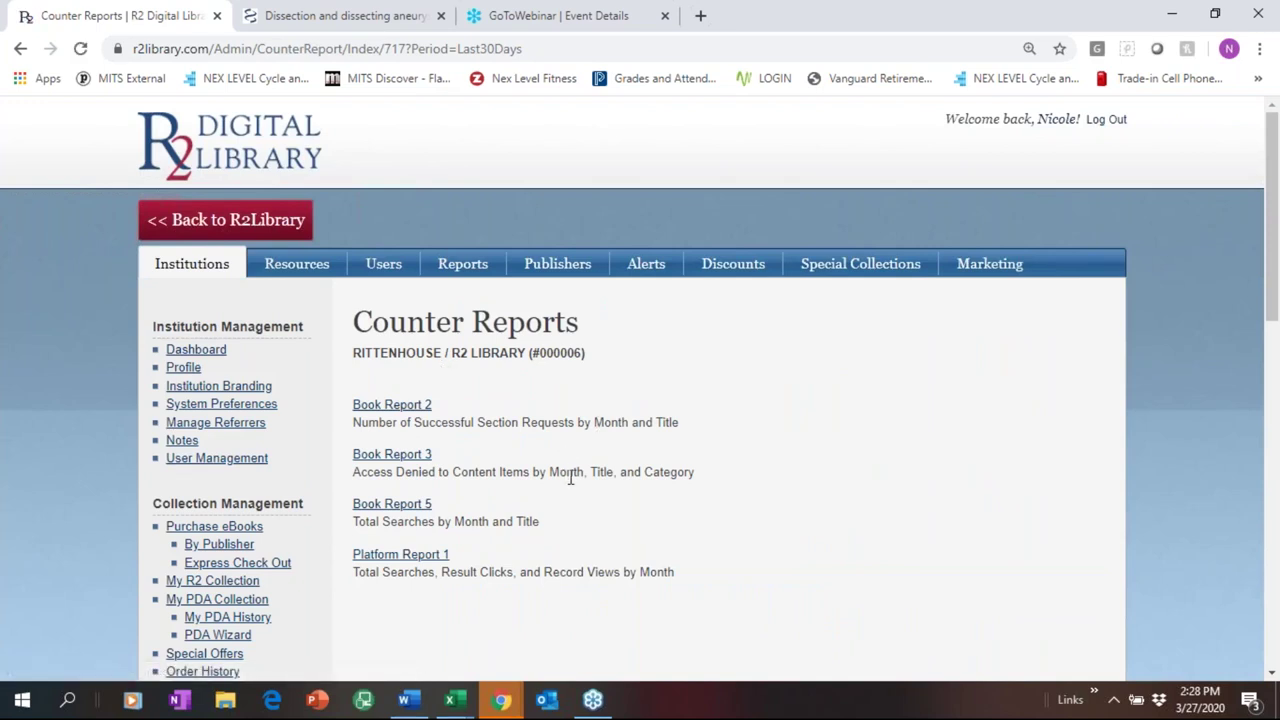
scroll(595, 445, down, 1)
scroll(597, 447, down, 1)
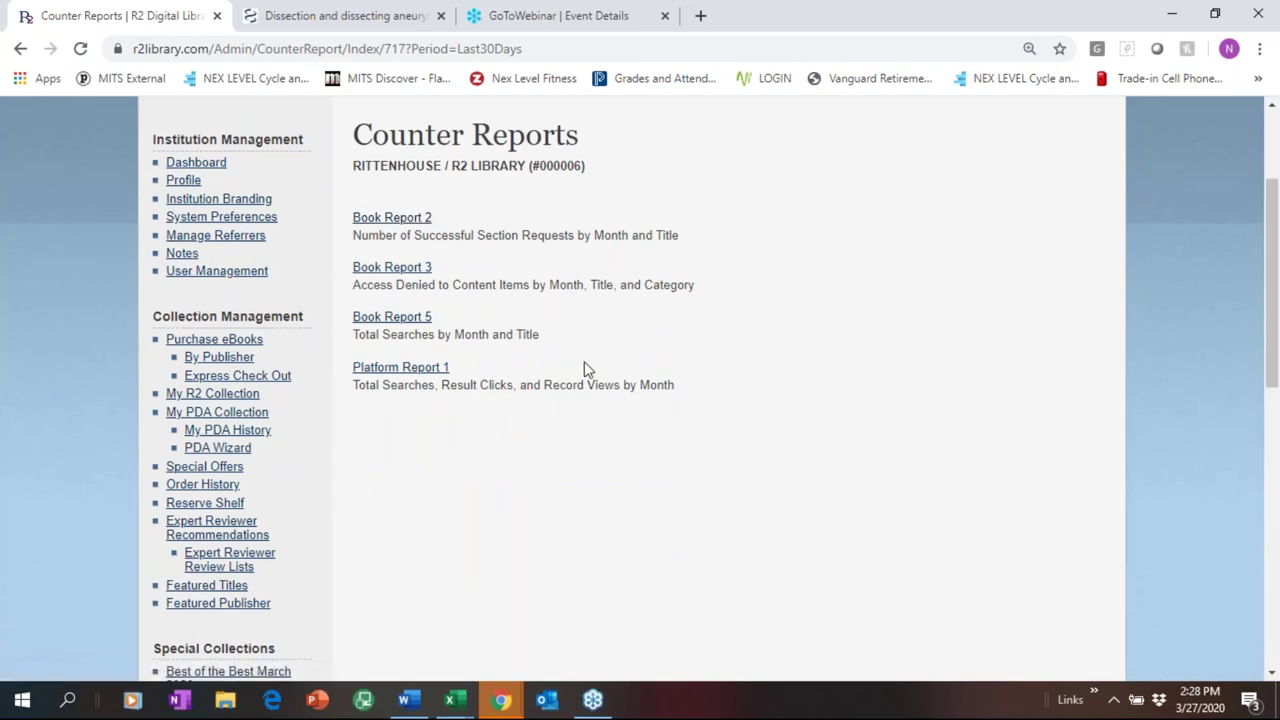
- Open the R2 How To Videos from the system information links and look through the administrator tutorials offered
scroll(586, 368, down, 2)
scroll(592, 349, down, 4)
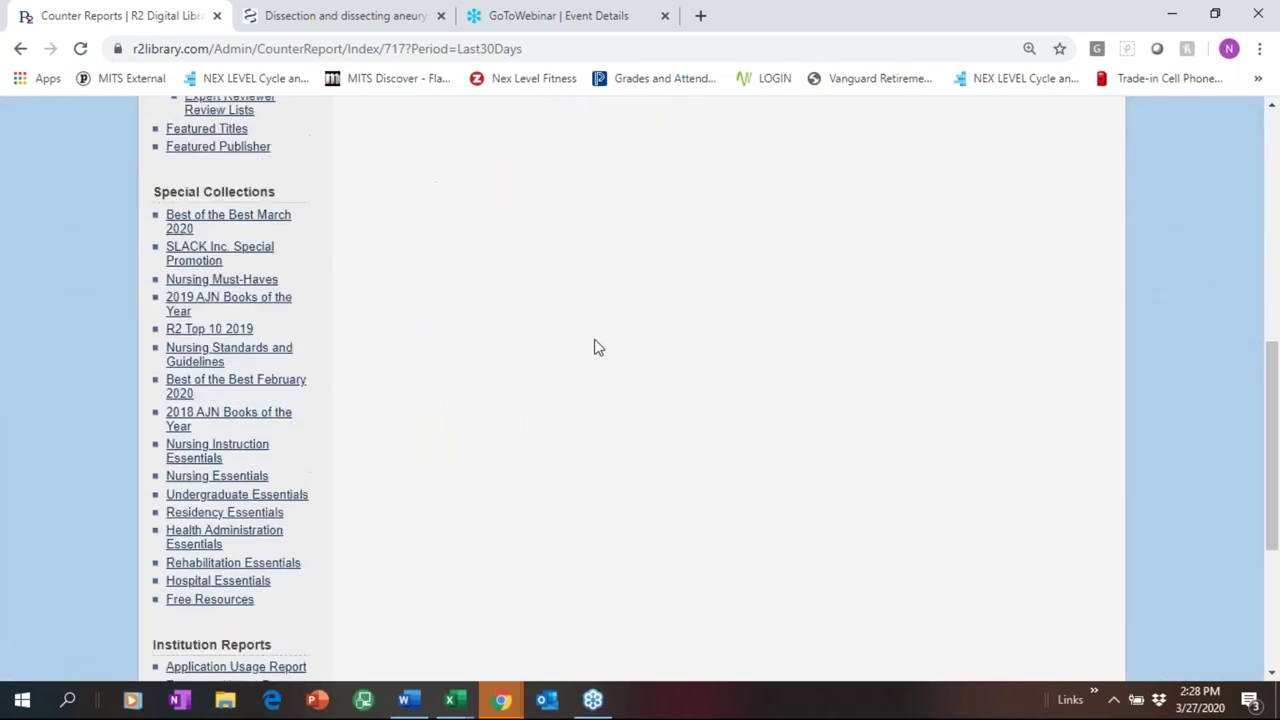
scroll(594, 347, down, 2)
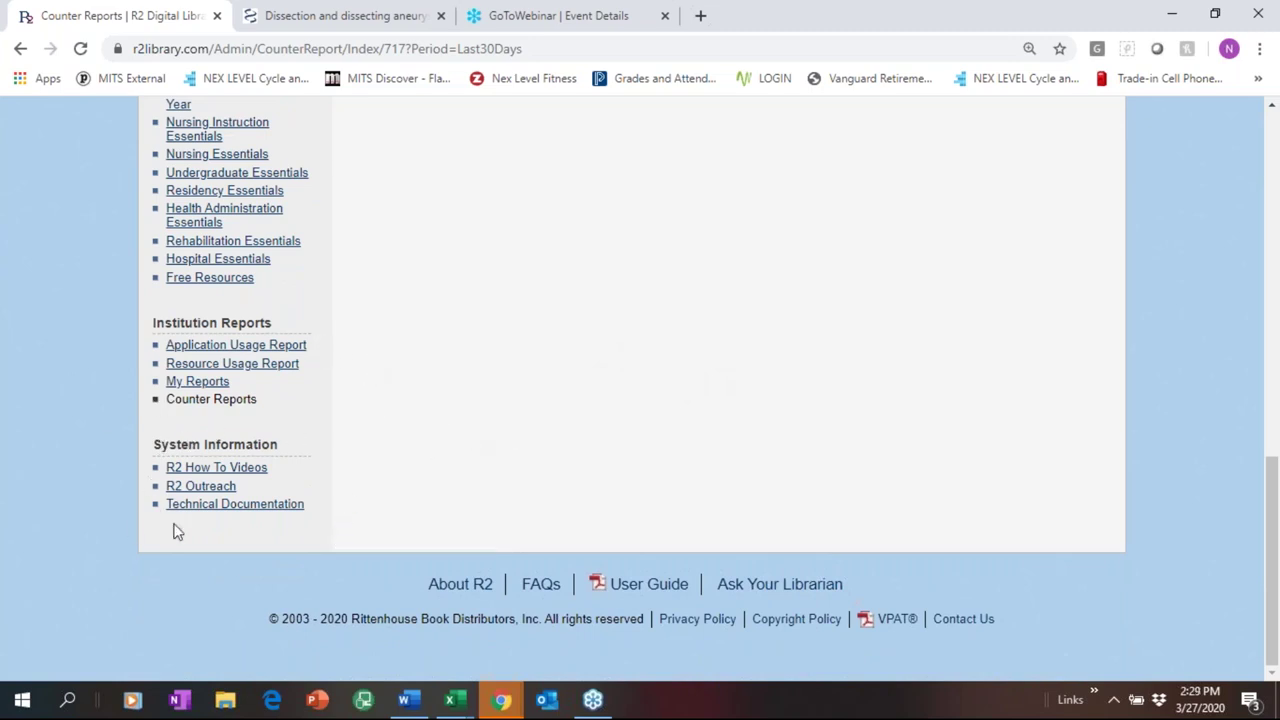
click(241, 469)
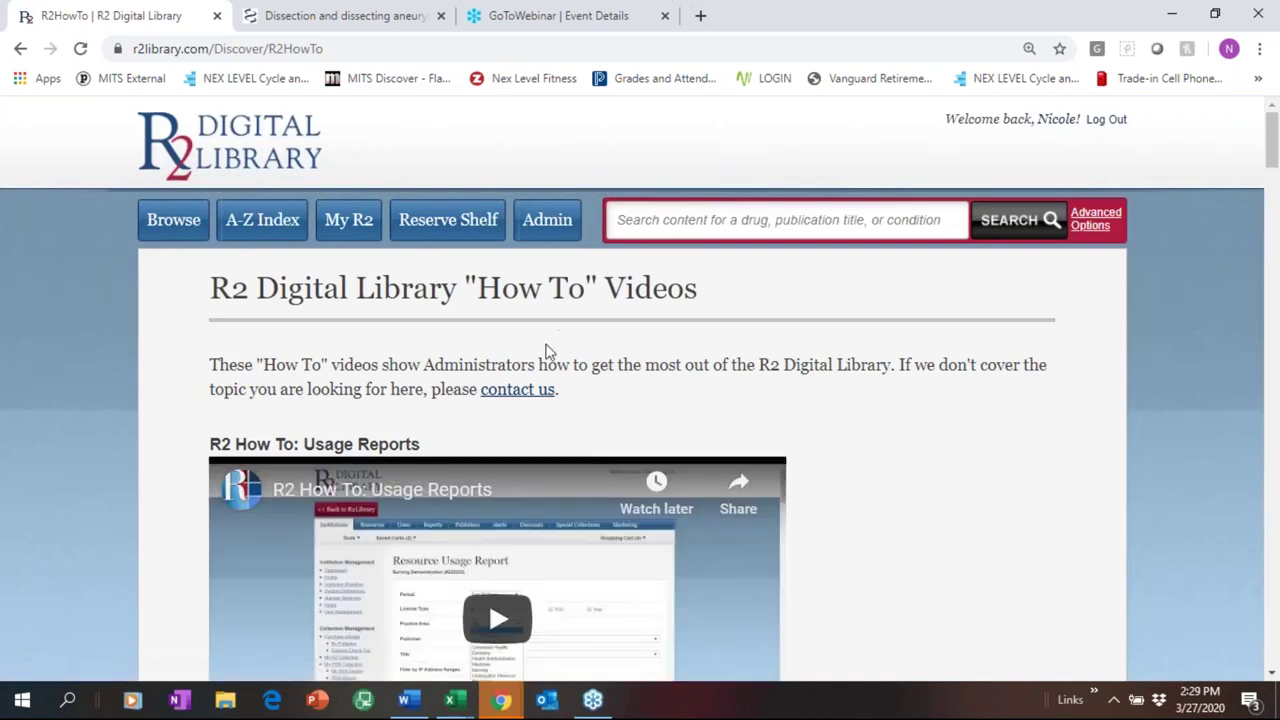
scroll(547, 350, down, 2)
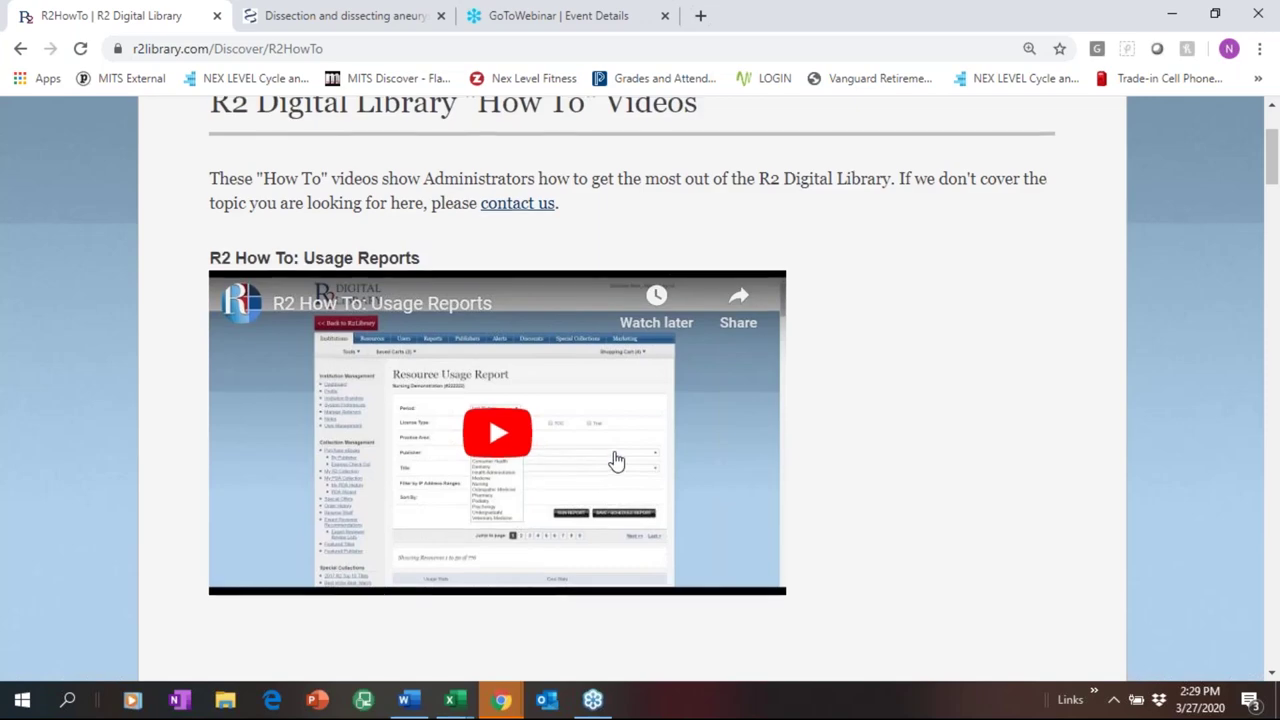
scroll(616, 460, up, 1)
scroll(616, 460, down, 5)
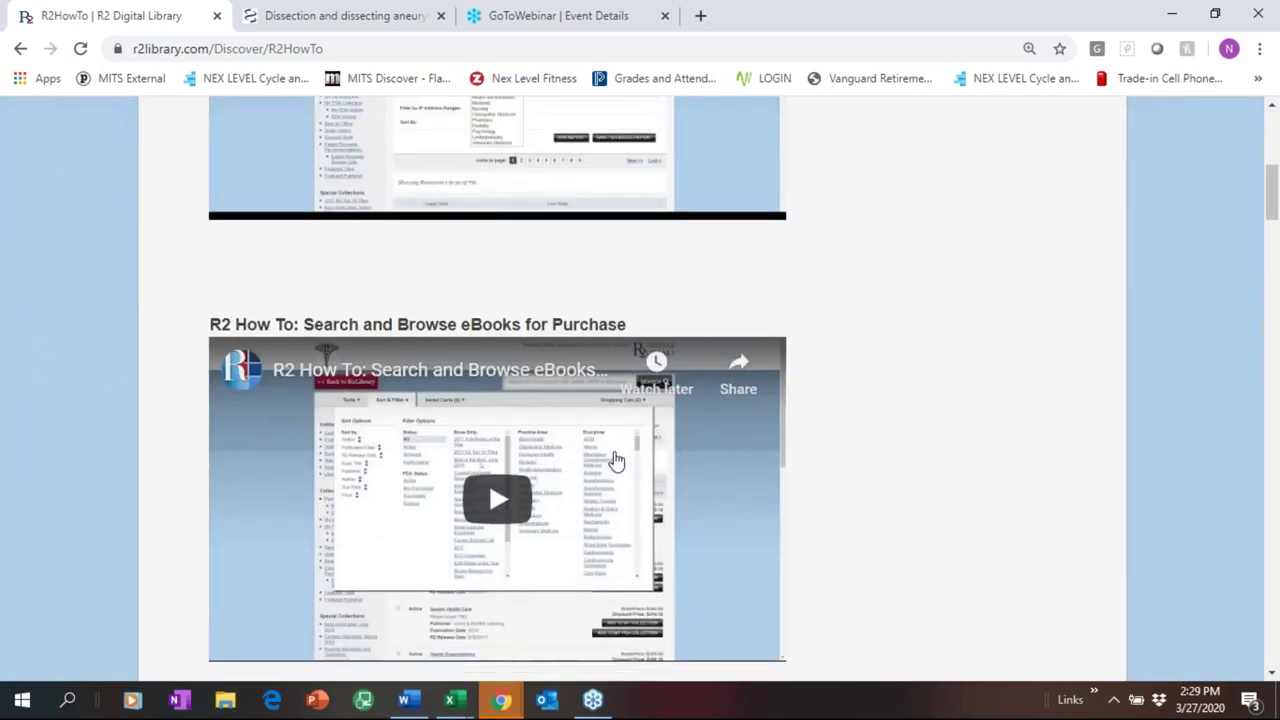
scroll(616, 460, up, 4)
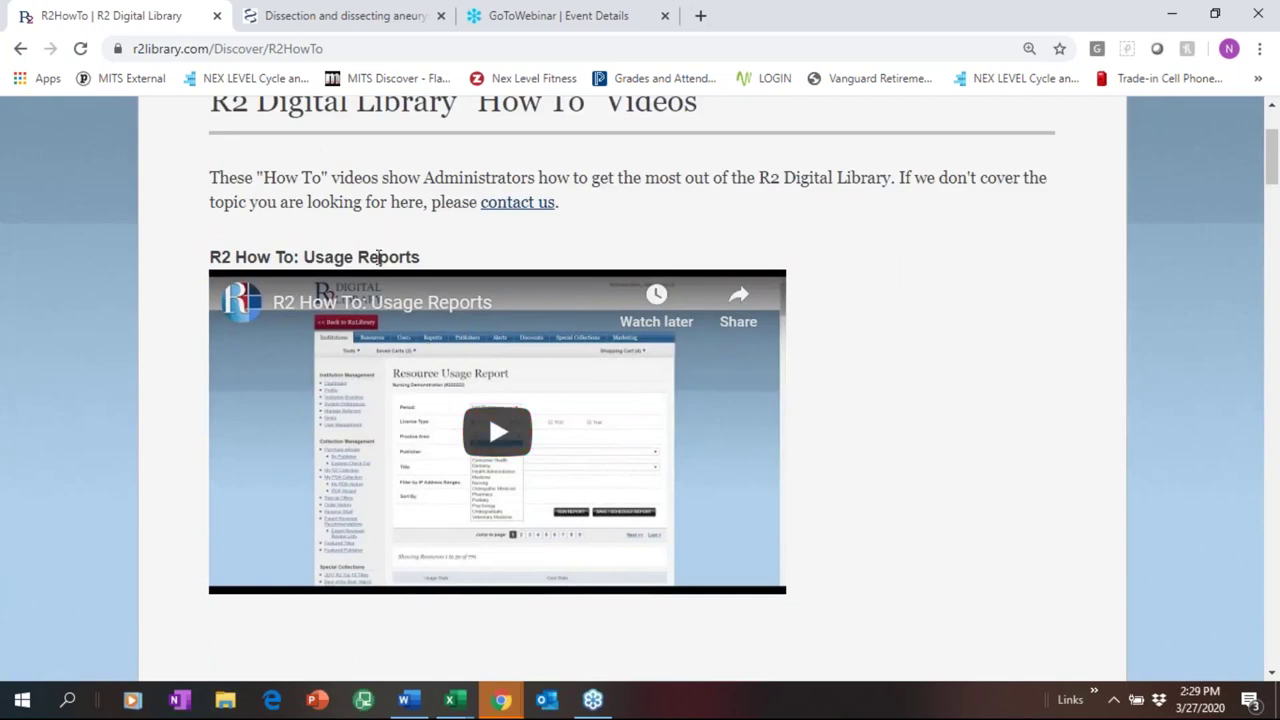
scroll(420, 345, down, 5)
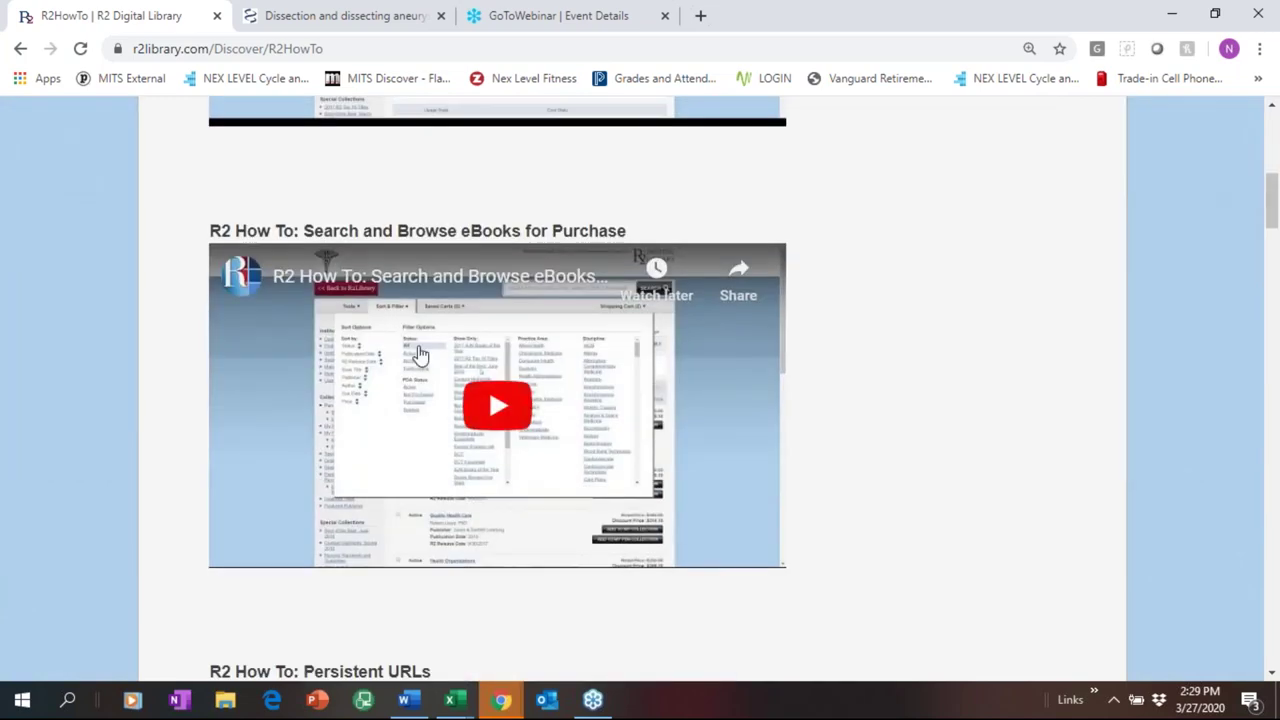
scroll(491, 298, down, 3)
scroll(491, 298, down, 1)
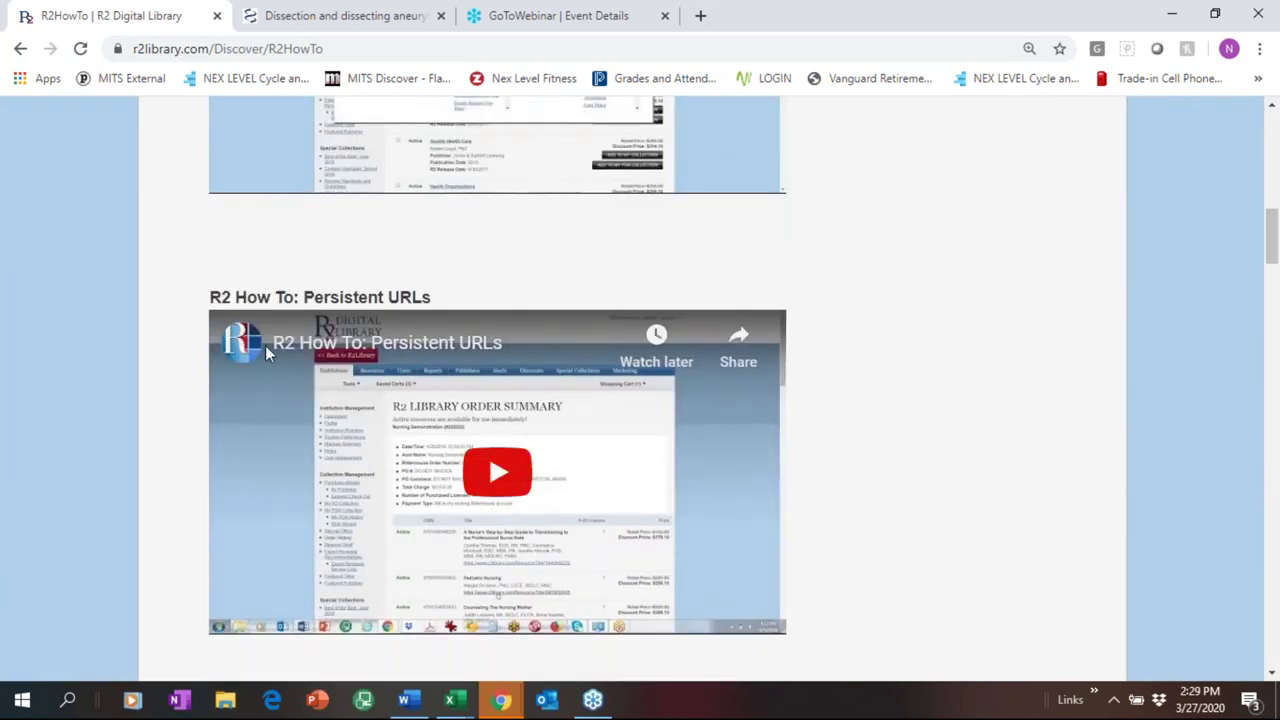
scroll(409, 470, down, 5)
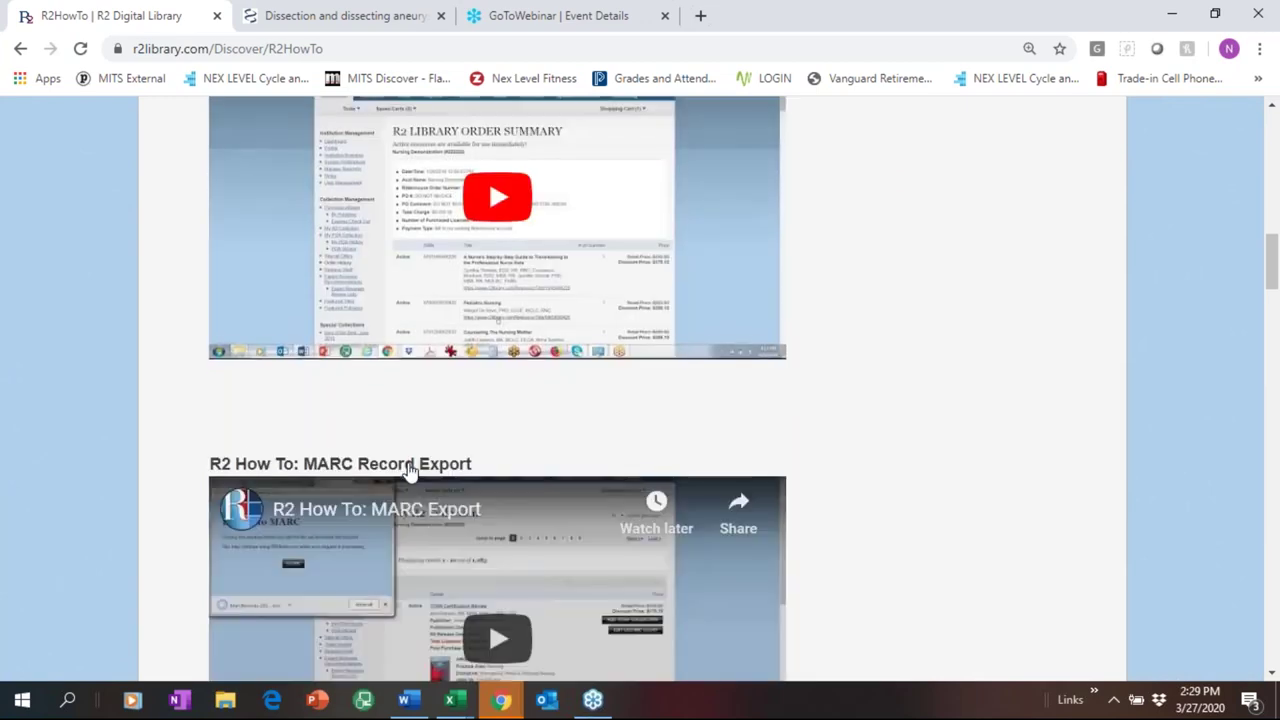
scroll(523, 509, down, 7)
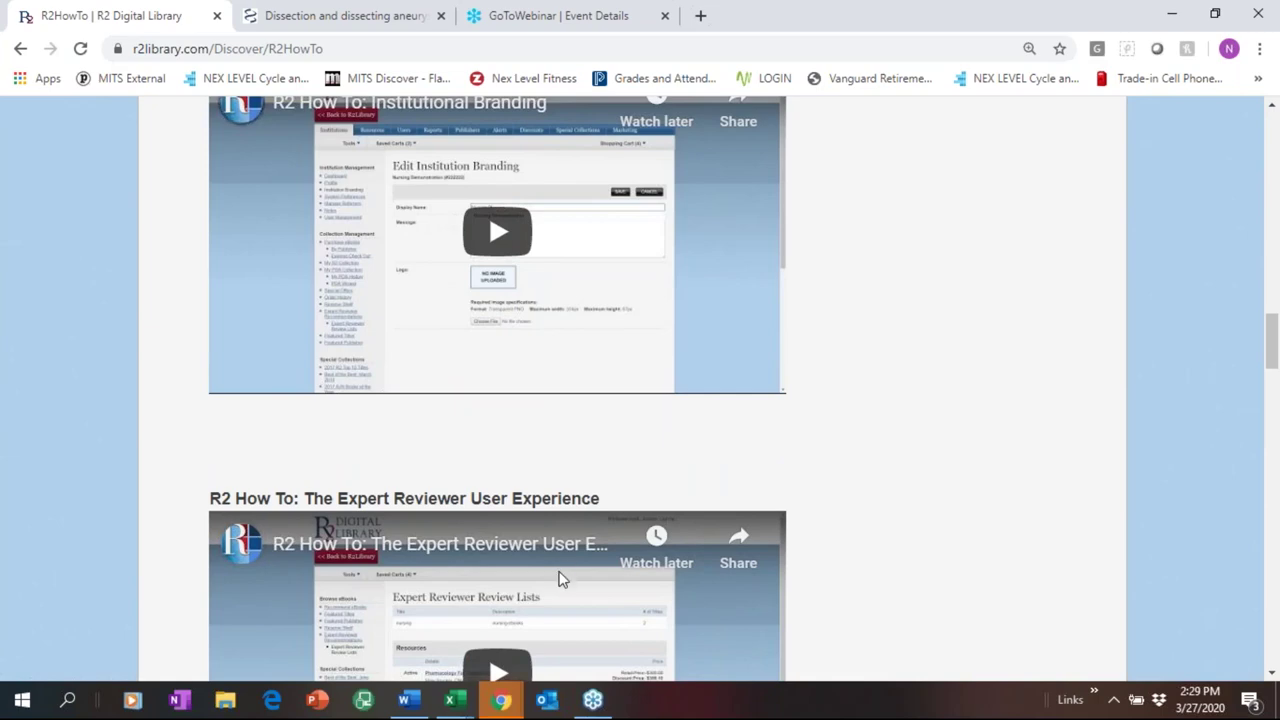
scroll(587, 591, up, 4)
scroll(590, 580, up, 14)
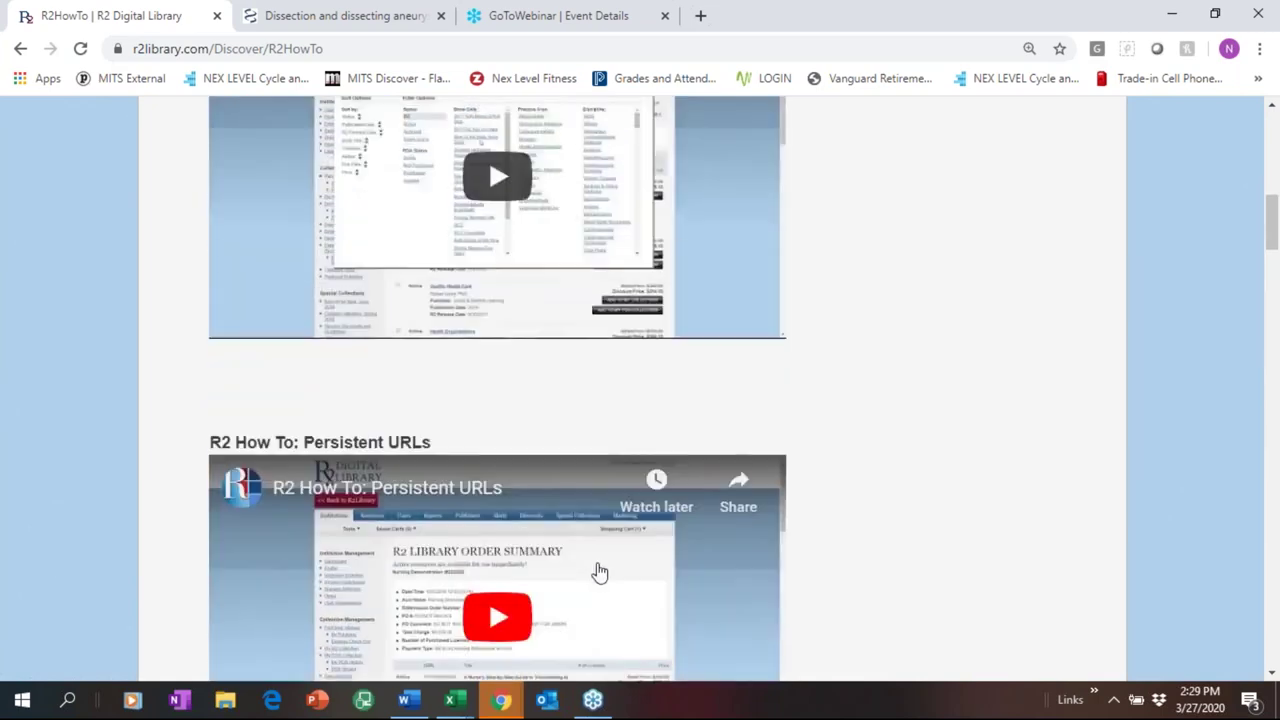
- Leave the how-to videos and open the R2 Outreach page from the system information links
scroll(594, 571, up, 5)
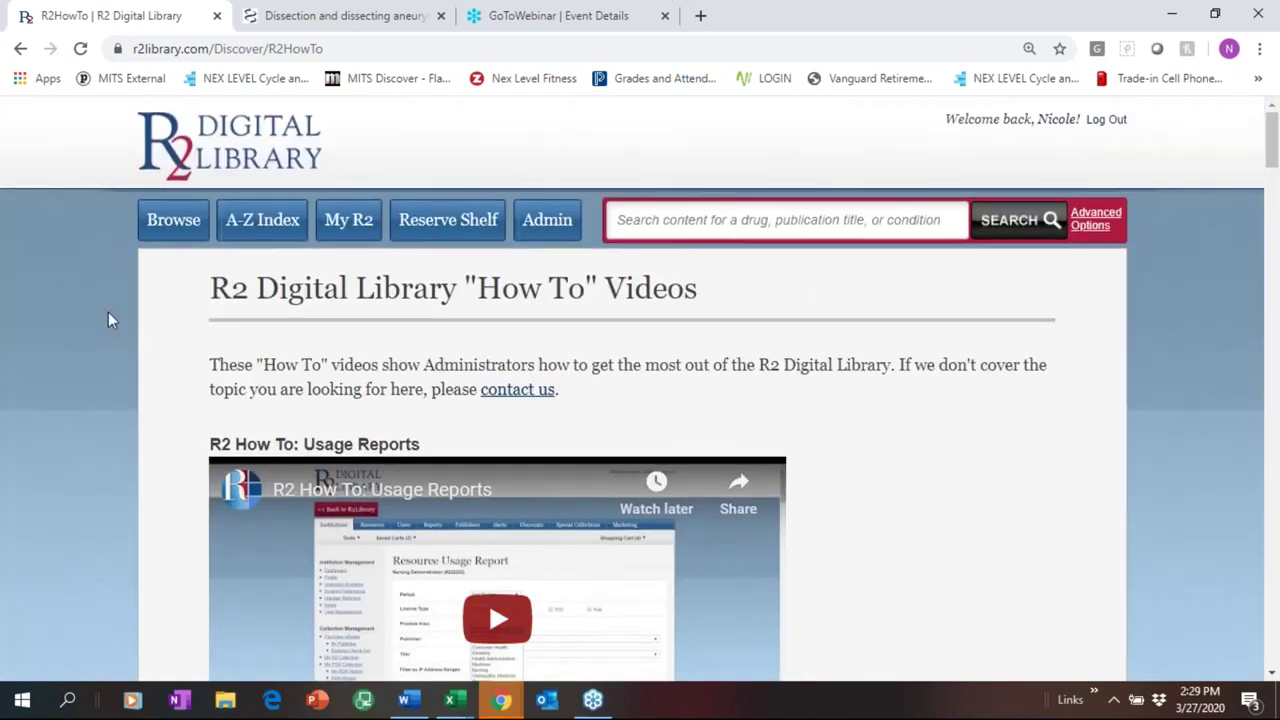
click(19, 49)
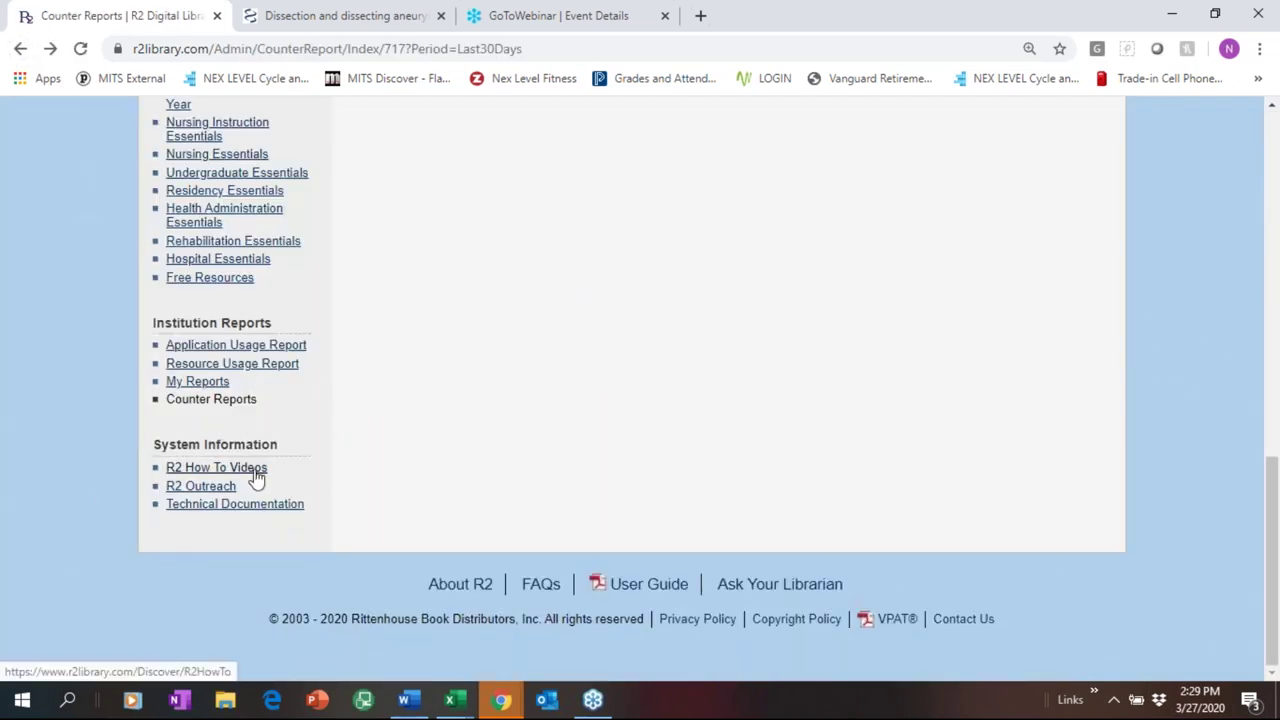
click(224, 489)
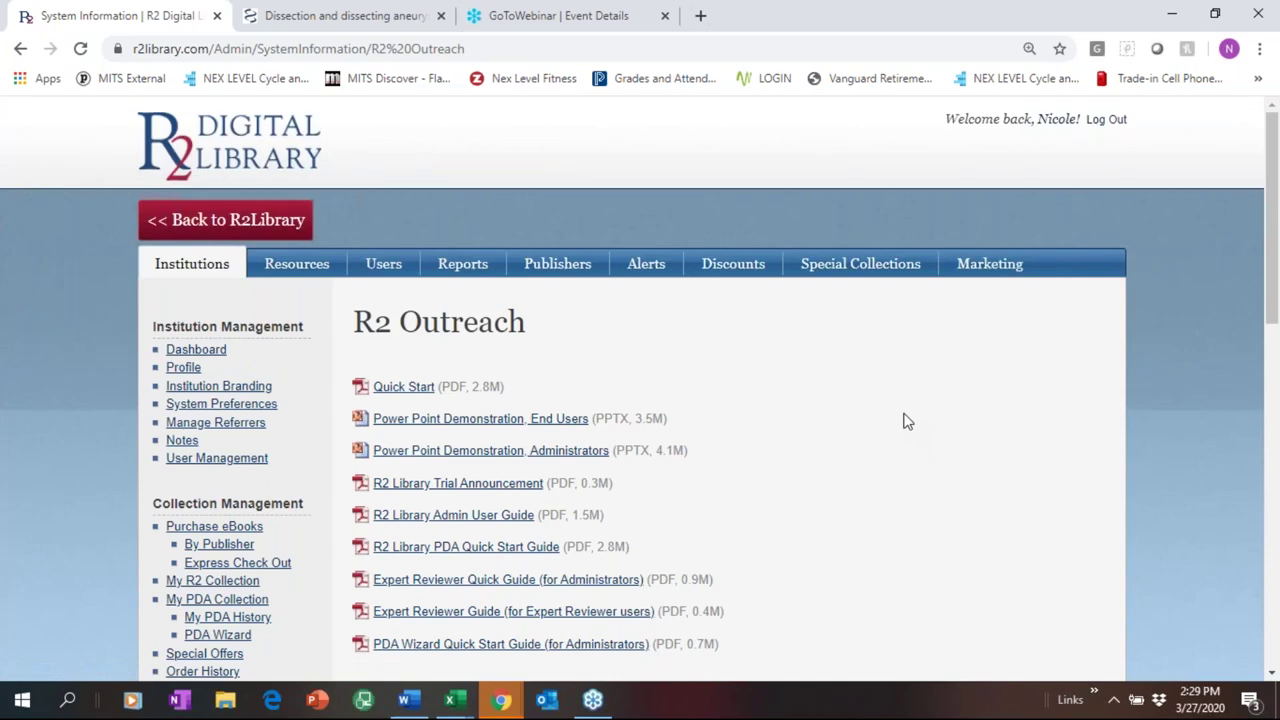
- Open the Quick Start PDF from the R2 Outreach materials, read through both pages, and return to the R2 Outreach page
click(420, 389)
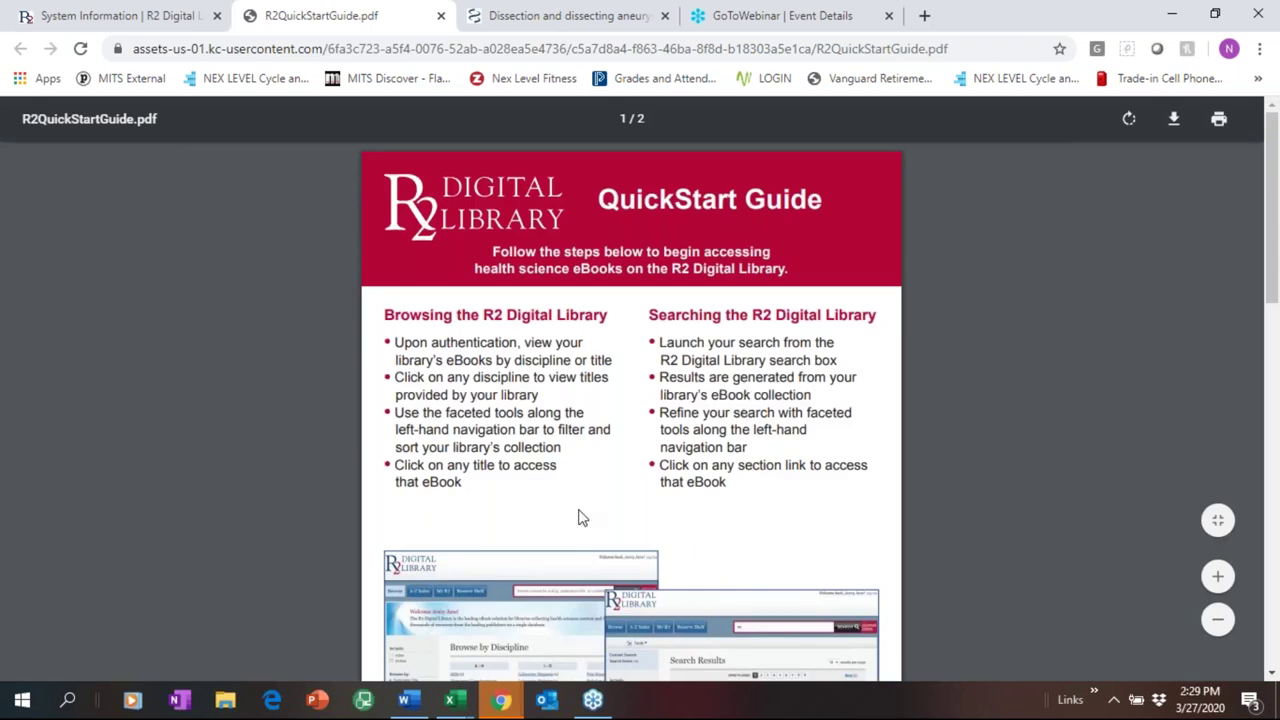
scroll(739, 405, down, 6)
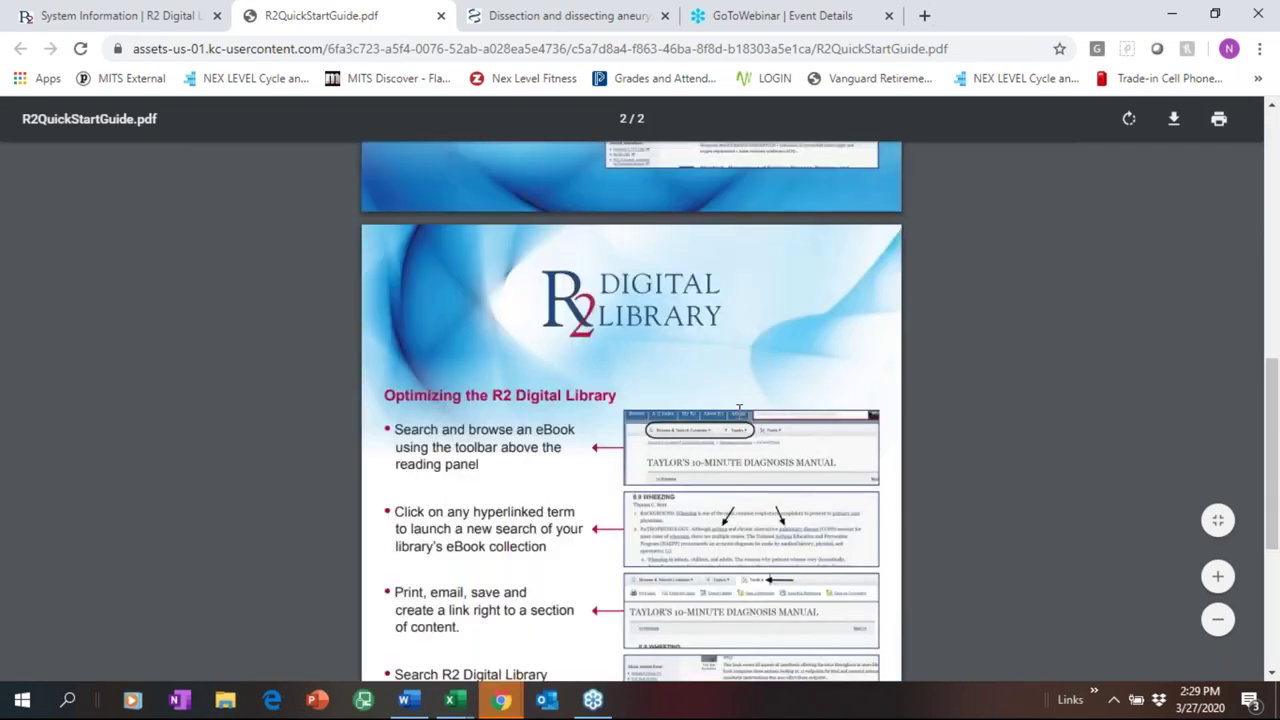
scroll(739, 408, down, 2)
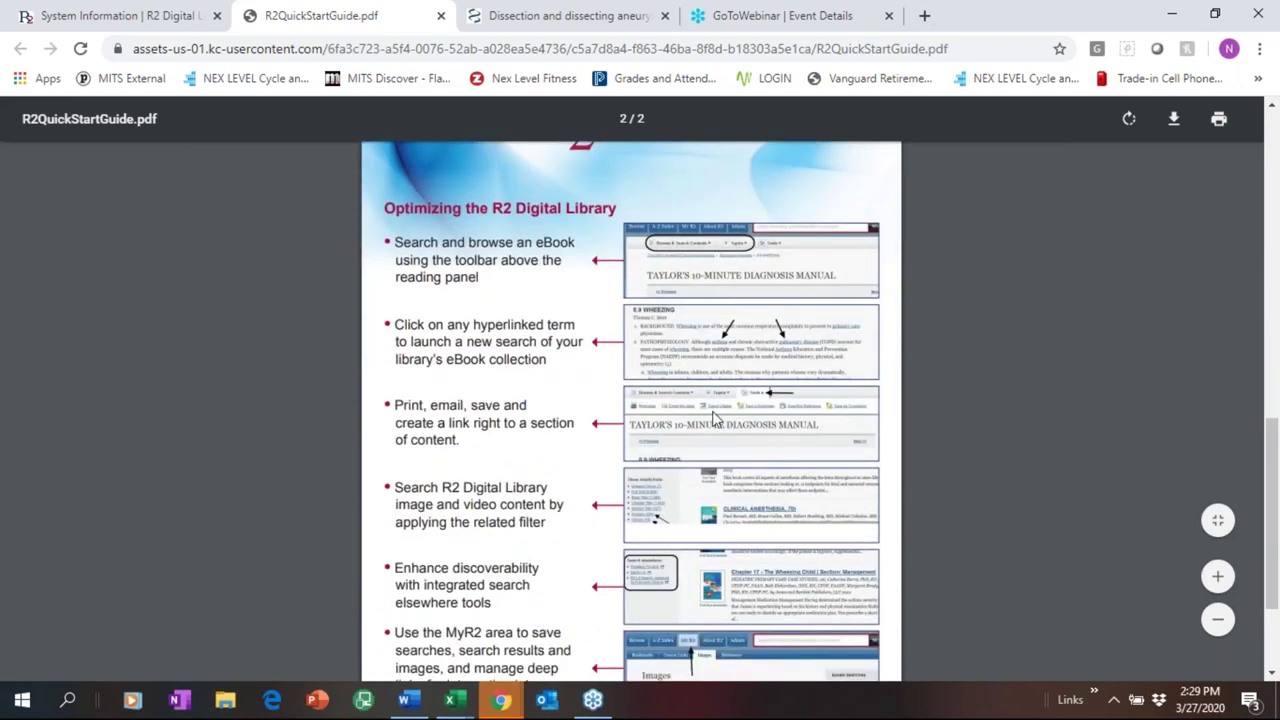
scroll(714, 420, down, 1)
scroll(714, 420, up, 10)
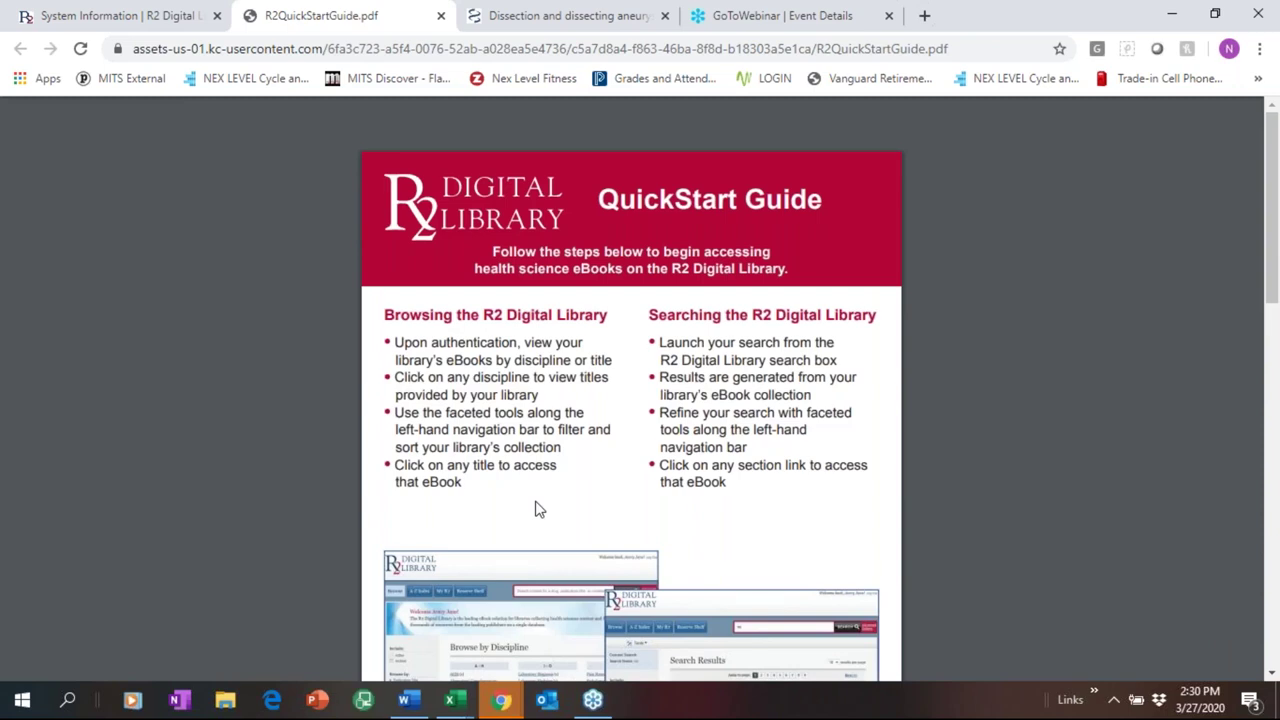
click(137, 17)
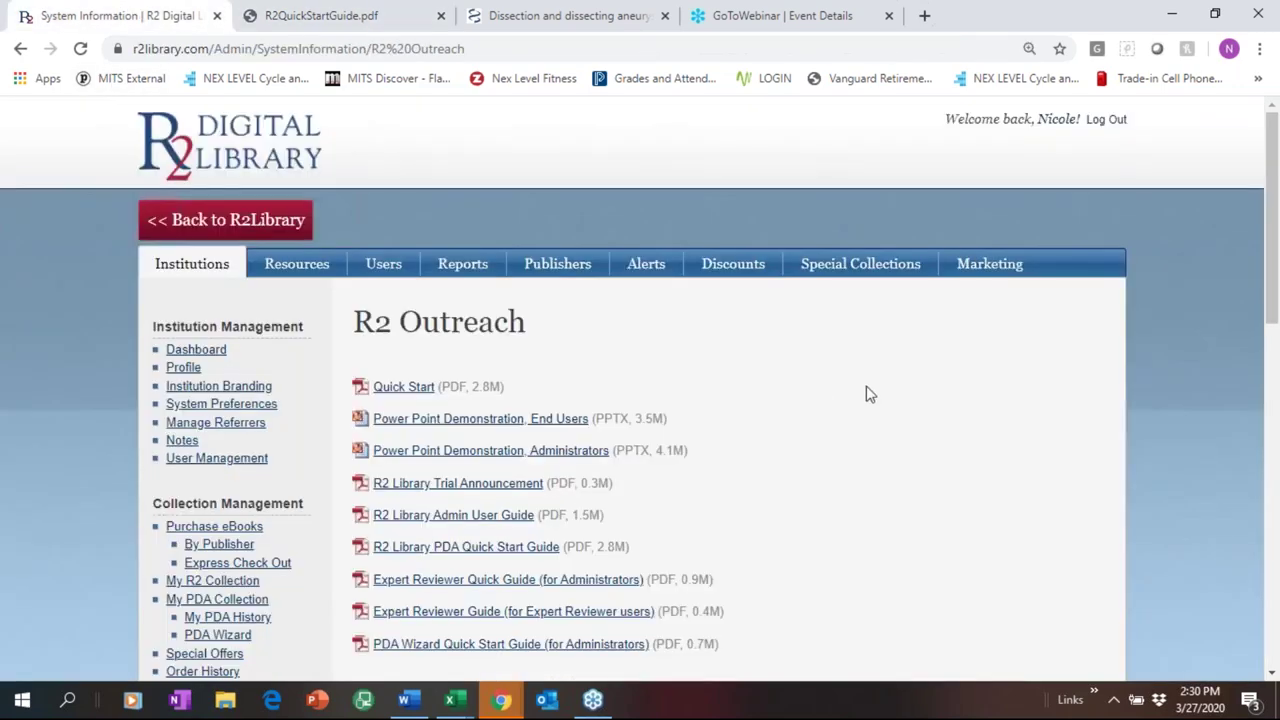
- Review the remaining R2 Outreach guides and logo downloads, and open the Technical Documentation page from the system information links
scroll(866, 391, down, 1)
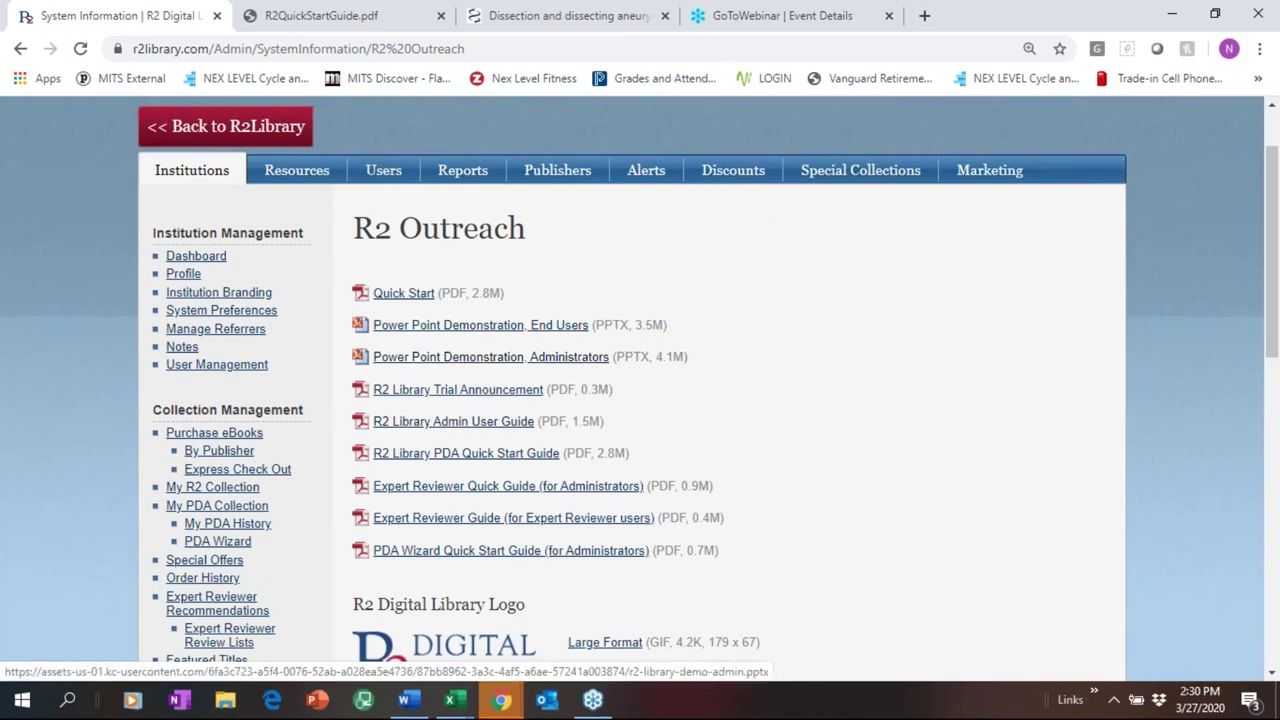
scroll(552, 405, down, 2)
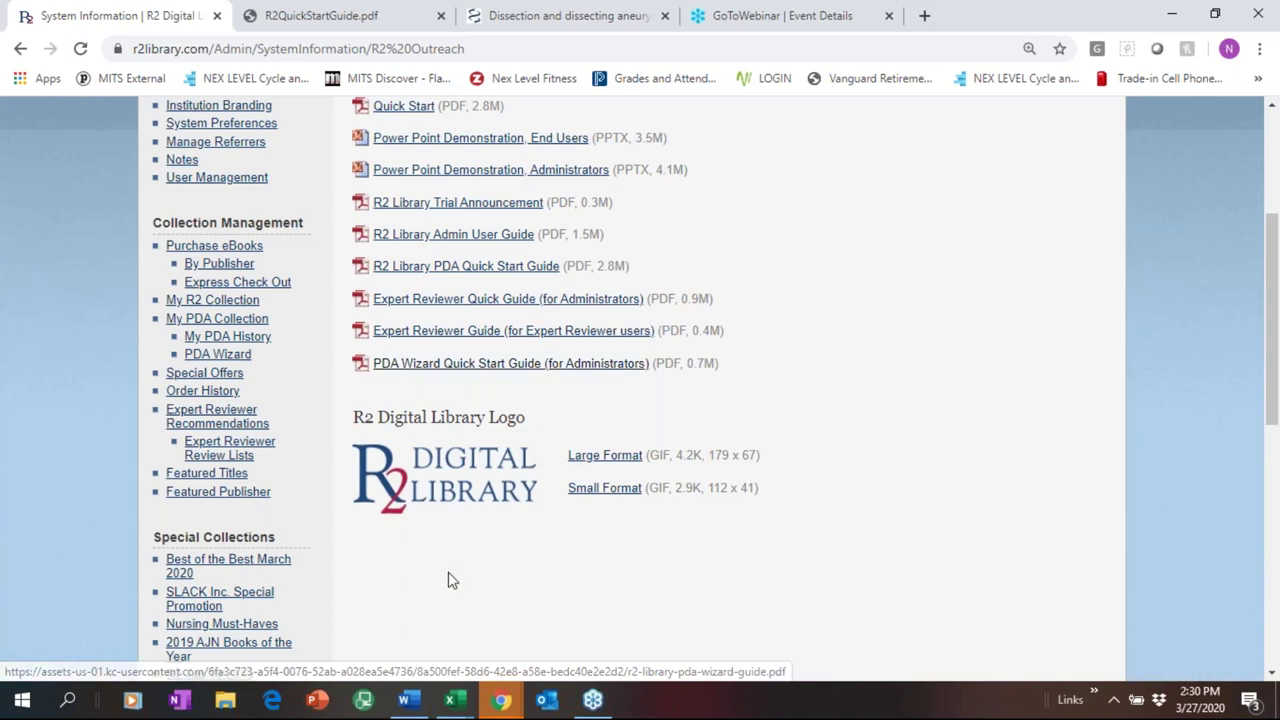
scroll(760, 455, down, 2)
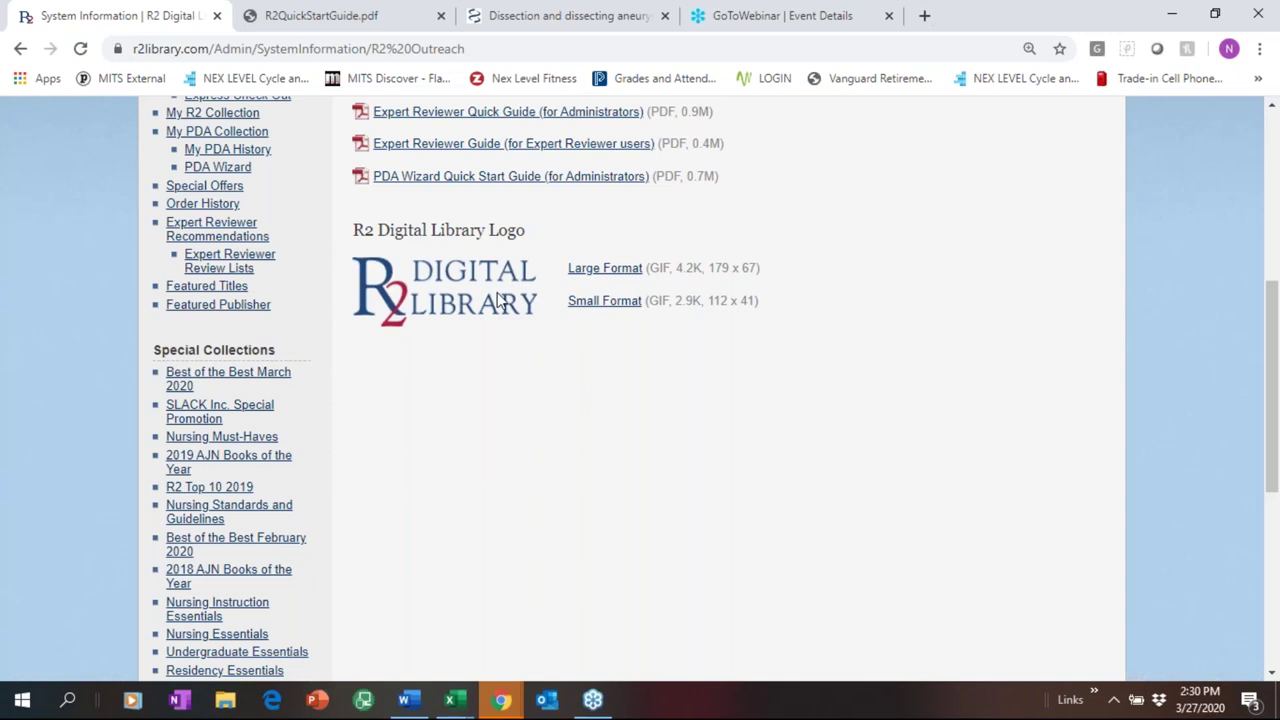
scroll(500, 300, down, 1)
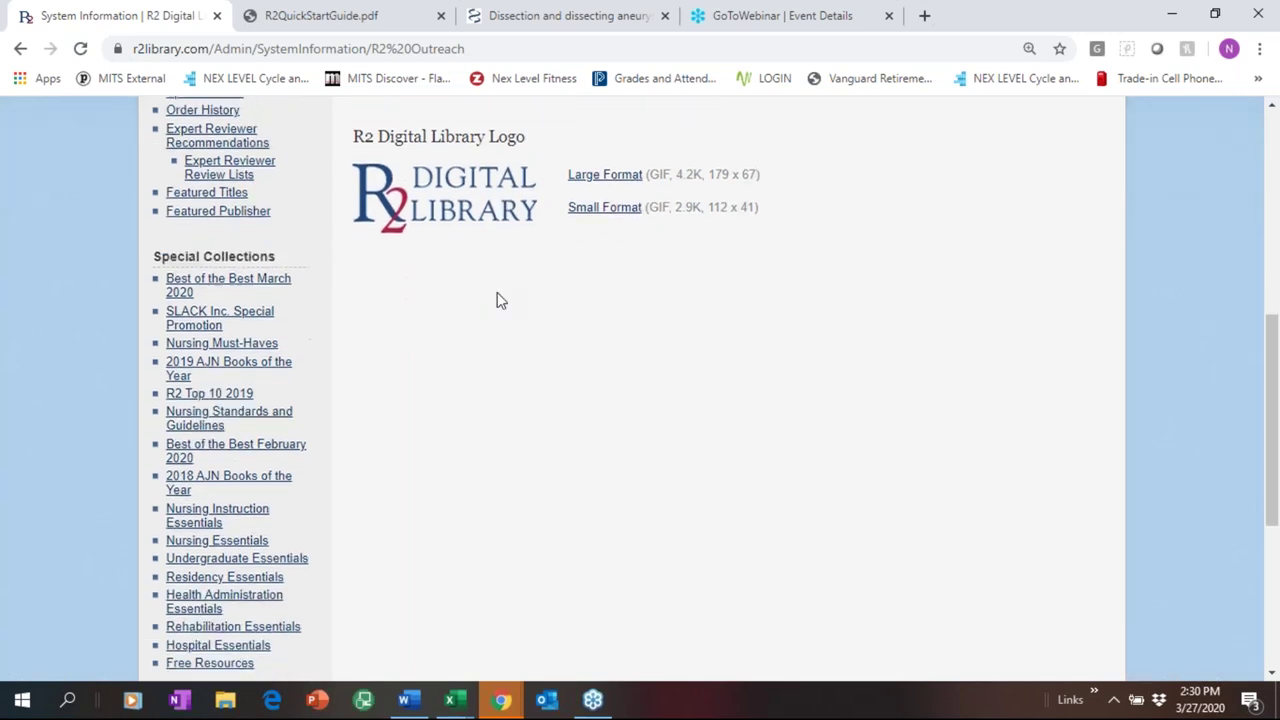
scroll(506, 305, down, 4)
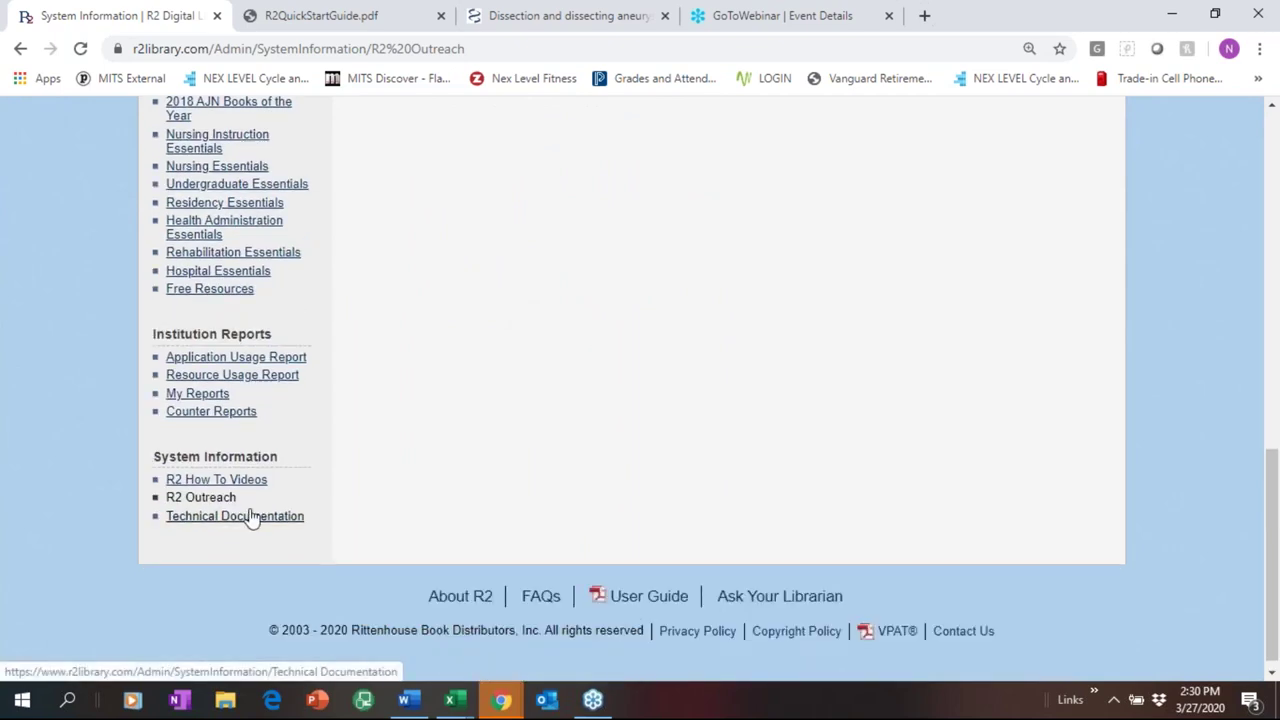
click(250, 516)
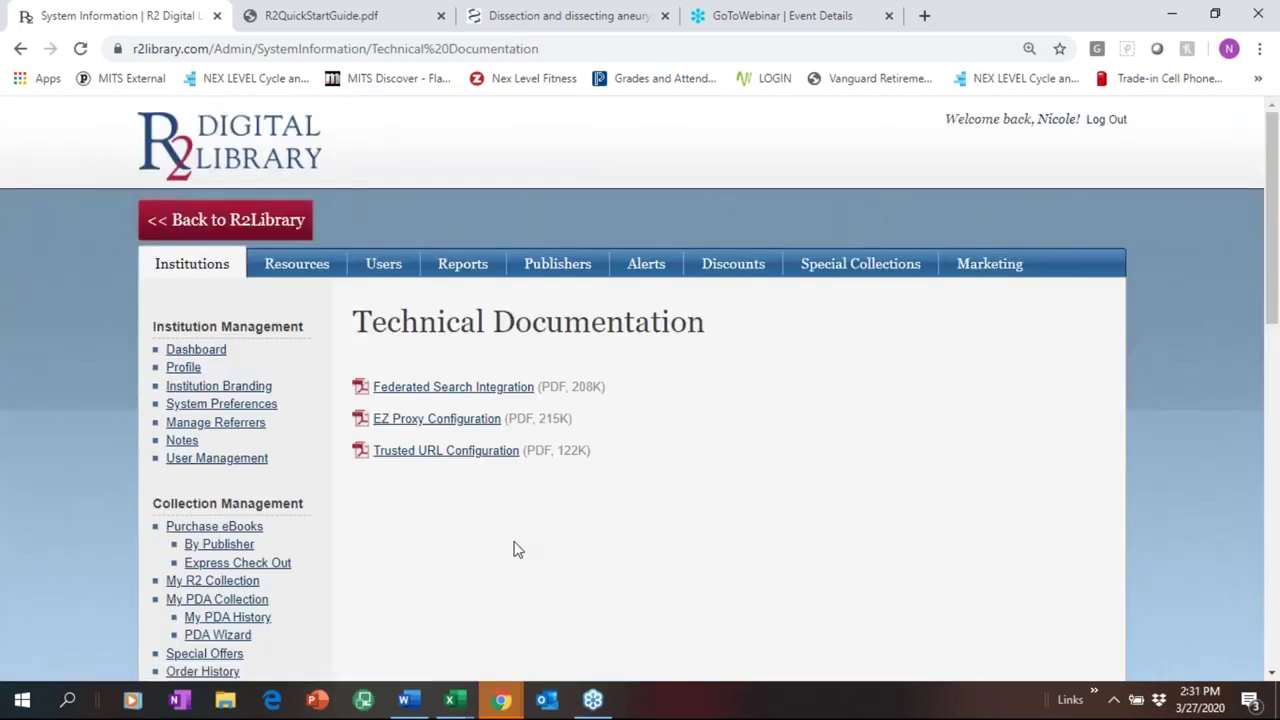